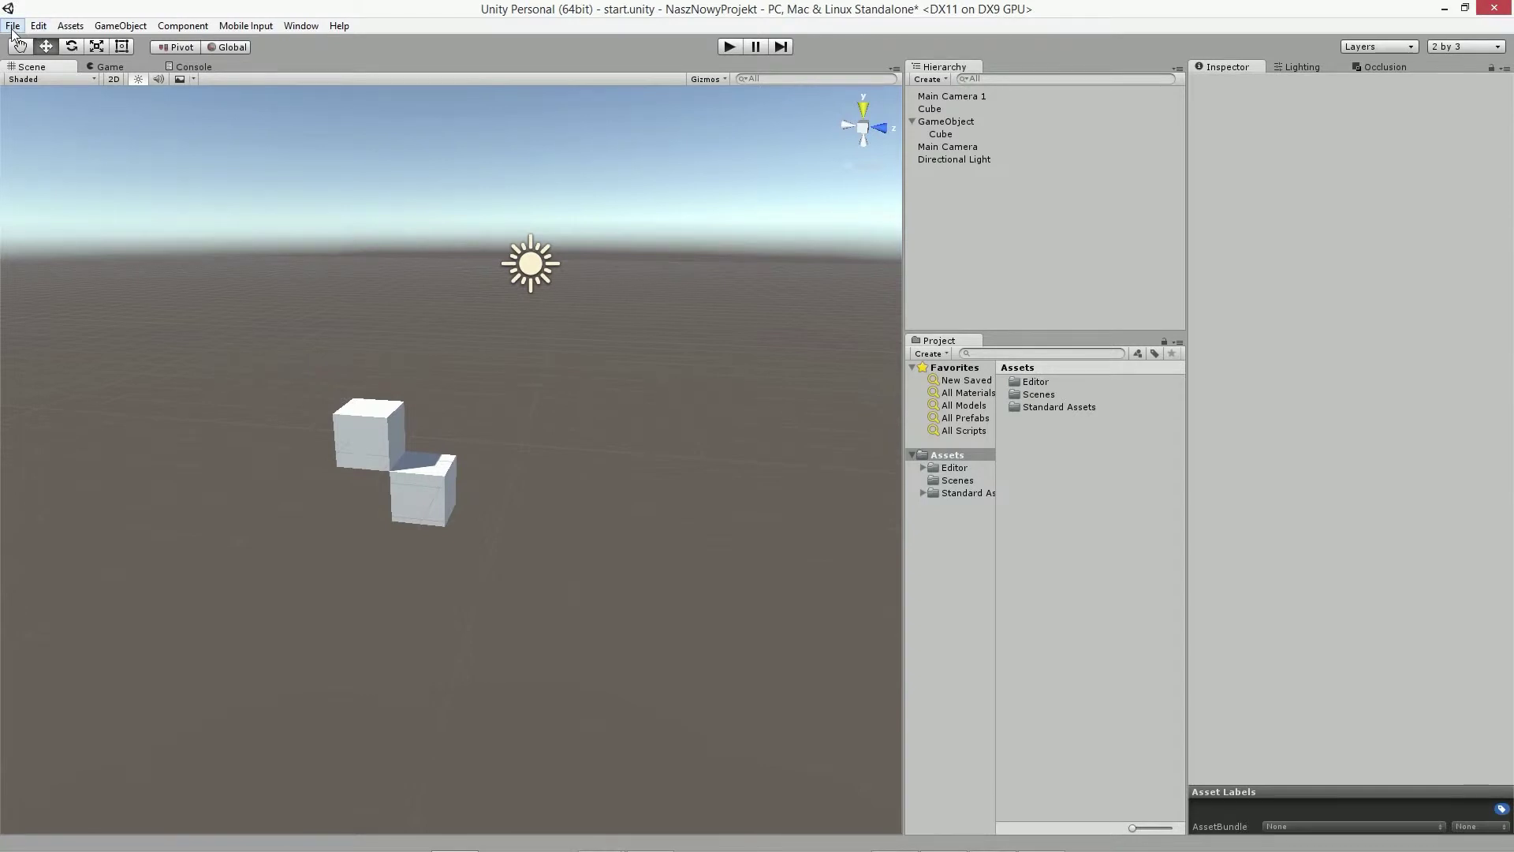
# Open the Build Settings window from the File menu, after first opening the GameObject menu.
pyautogui.click(119, 25)
pyautogui.moveTo(13, 26)
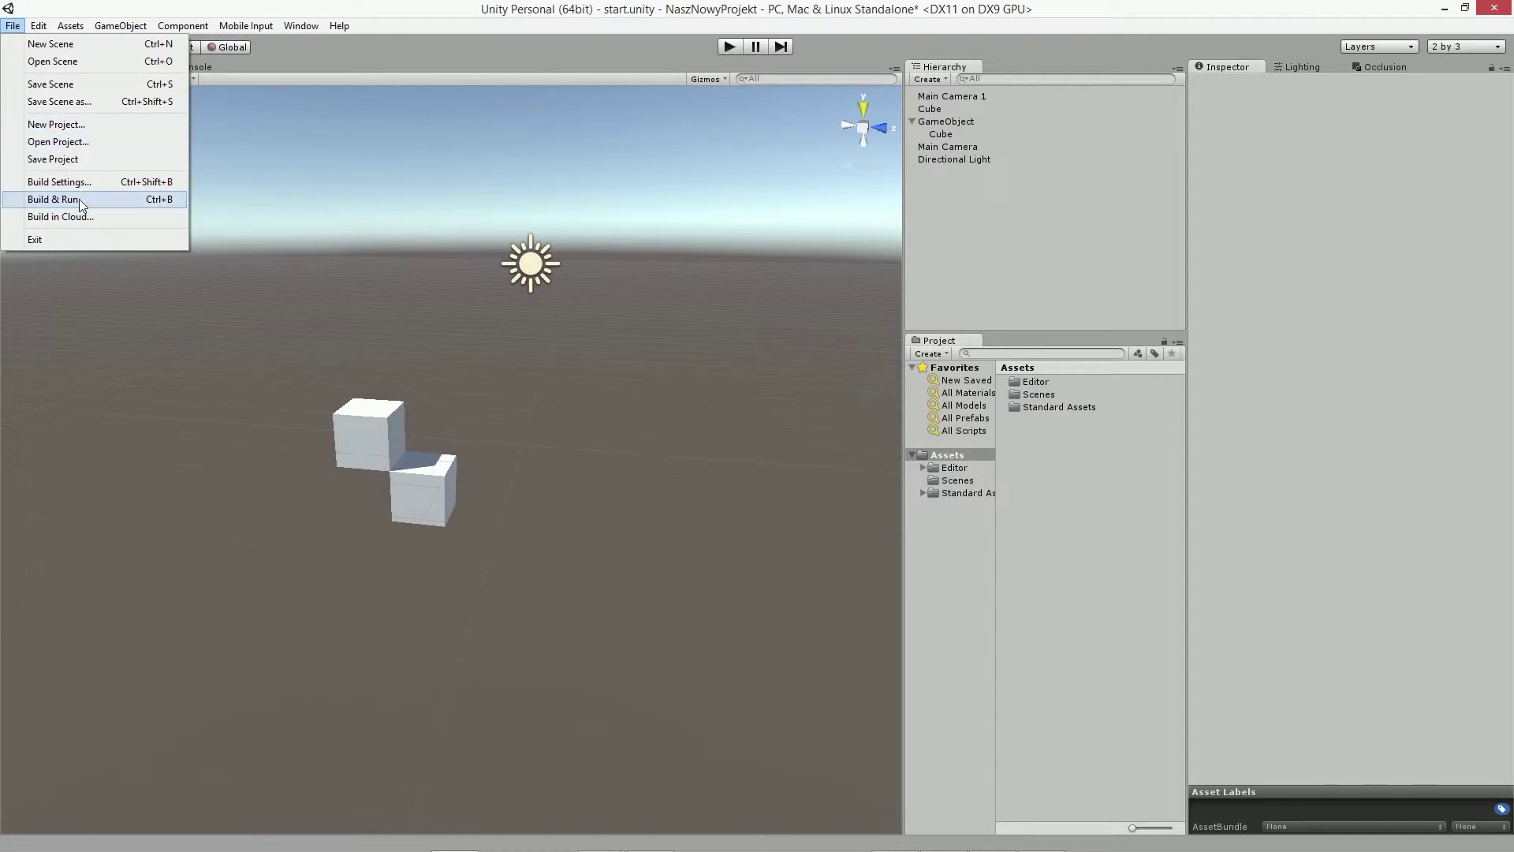
pyautogui.click(85, 183)
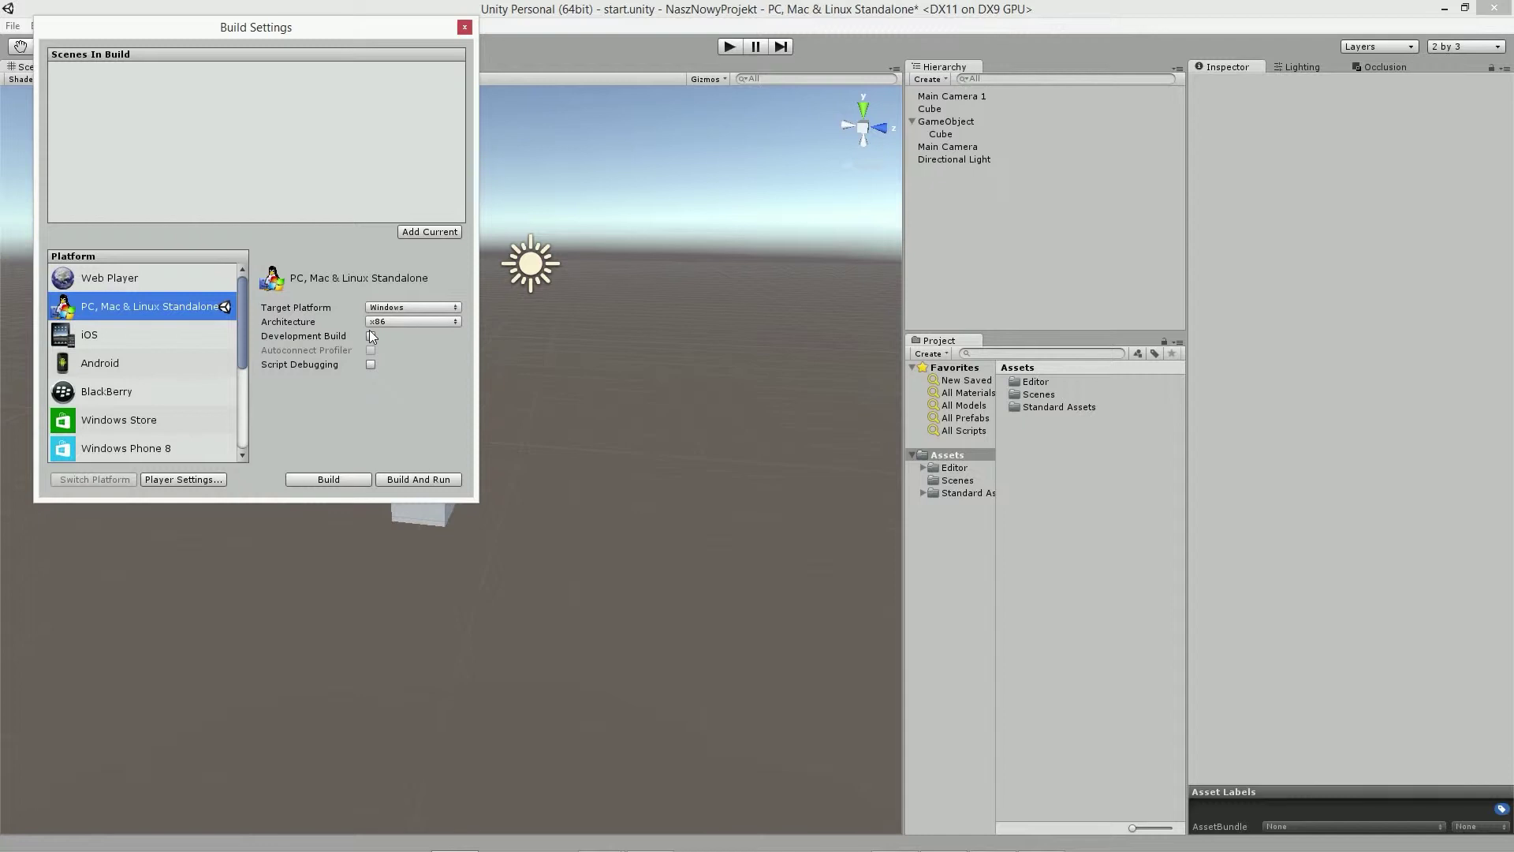
# Browse the iOS, Android, BlackBerry, Samsung TV, PS4, PS Vita and Xbox One build options.
pyautogui.click(152, 334)
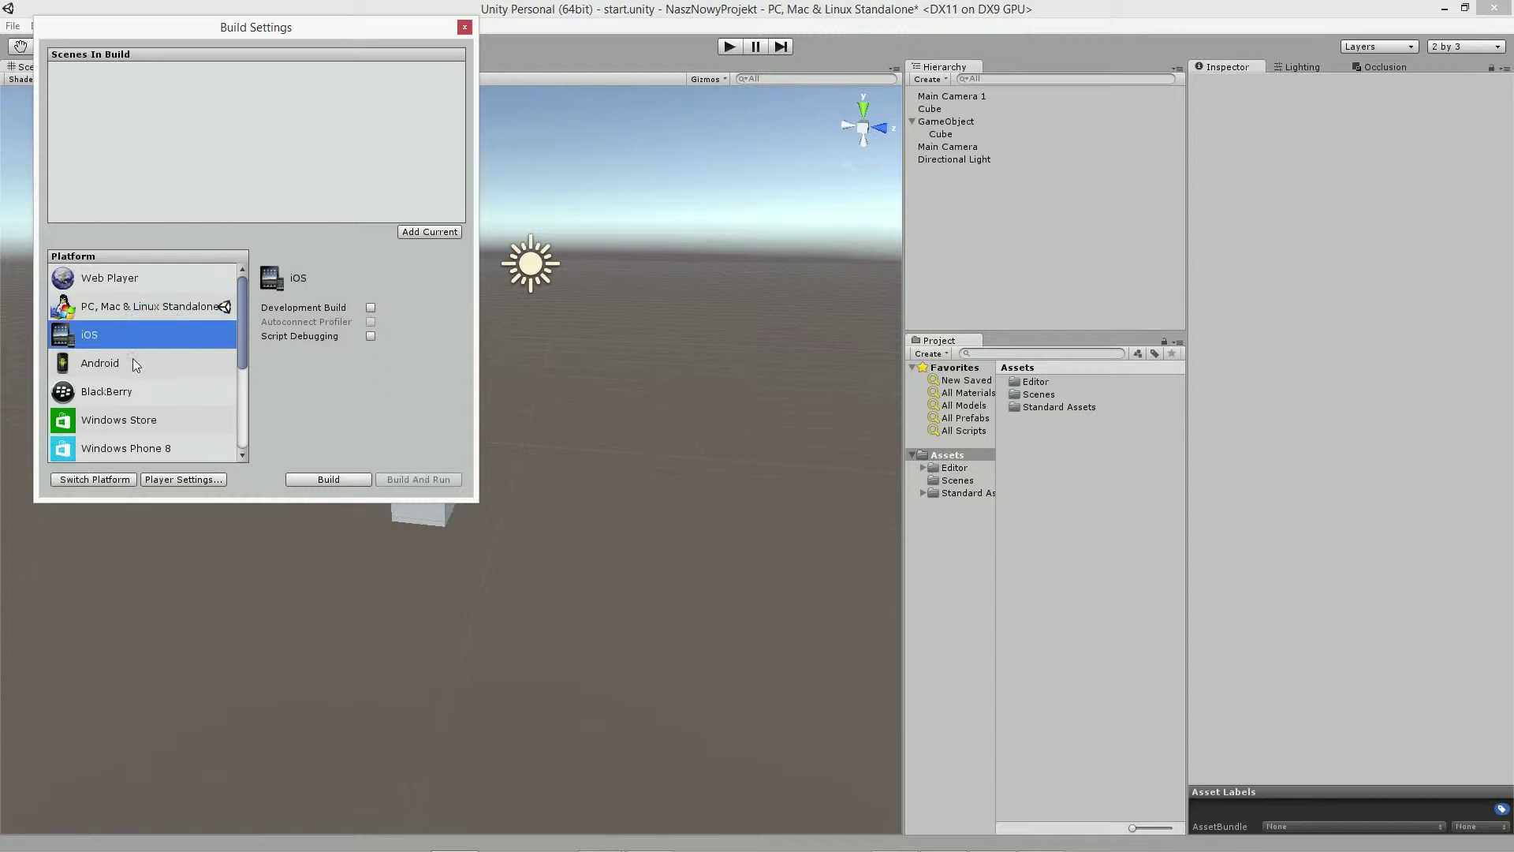
pyautogui.click(133, 362)
pyautogui.click(137, 386)
pyautogui.click(134, 360)
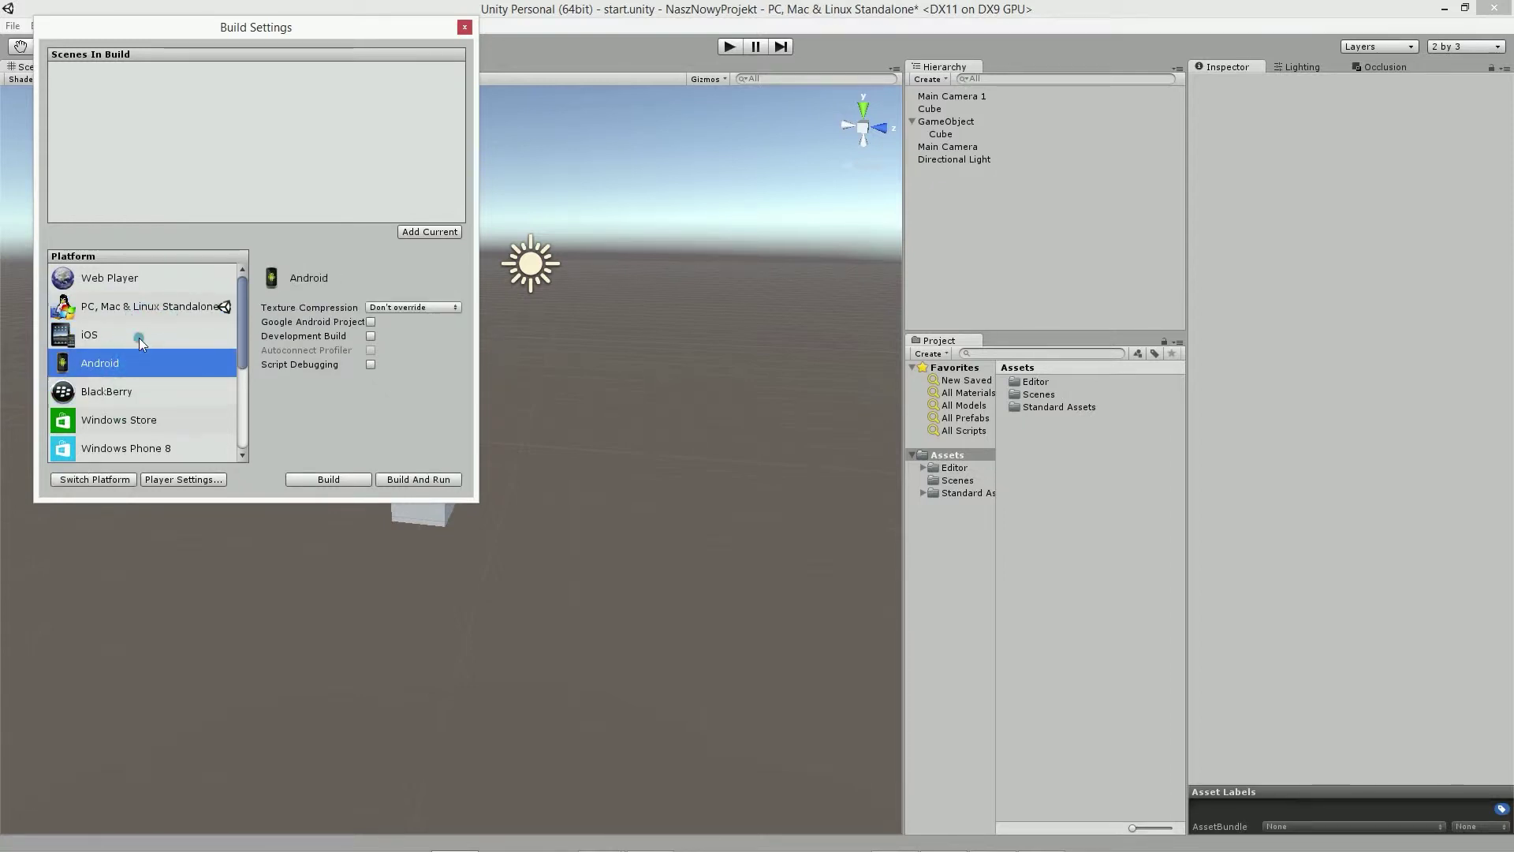
pyautogui.click(138, 336)
pyautogui.moveTo(241, 314); pyautogui.dragTo(183, 442)
pyautogui.click(180, 443)
pyautogui.click(125, 418)
pyautogui.click(126, 393)
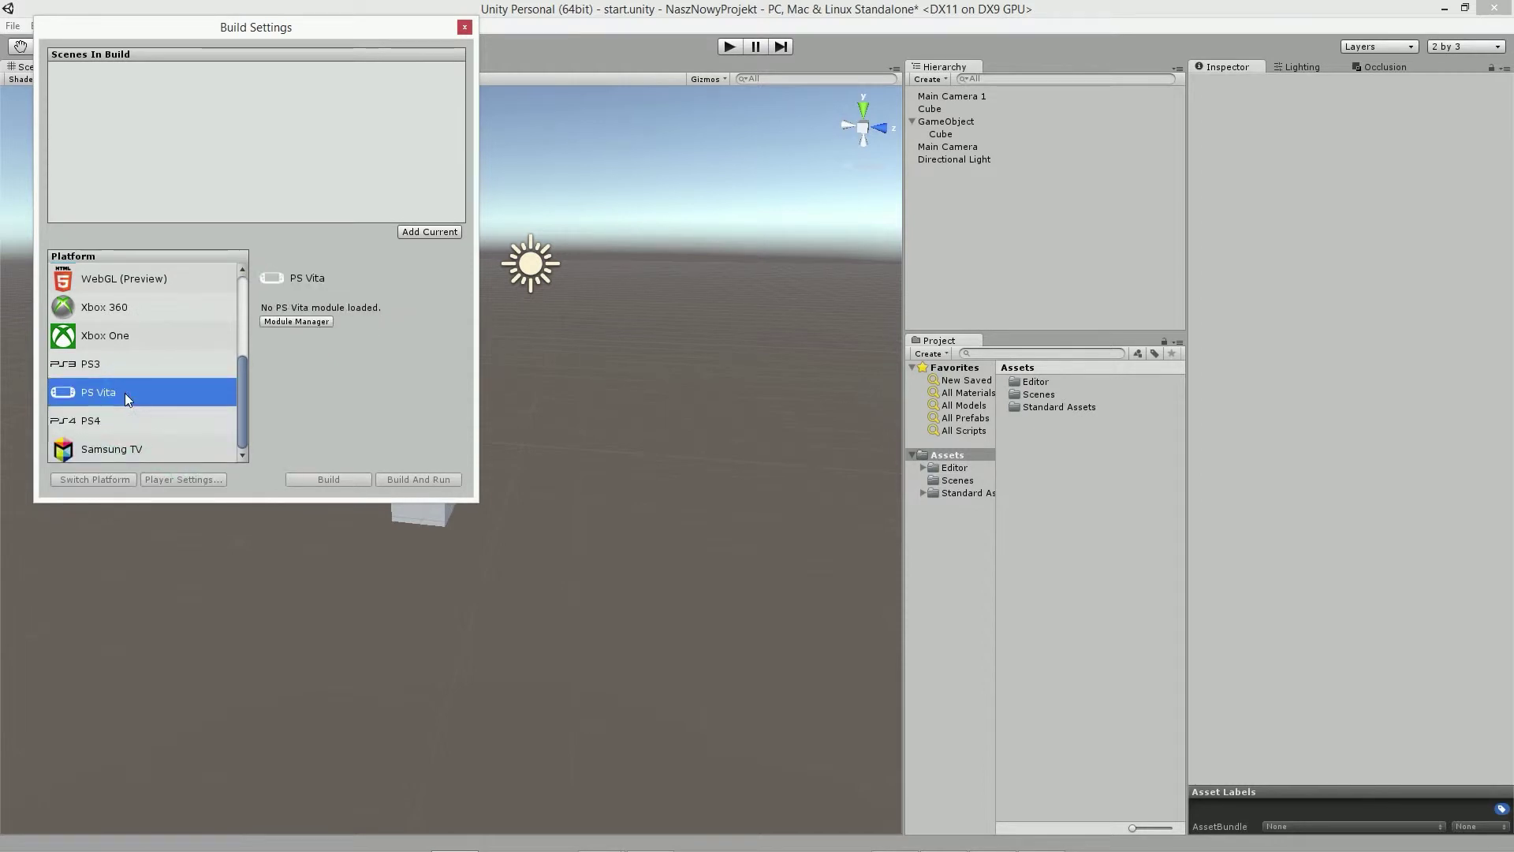
pyautogui.click(114, 334)
# Browse the WebGL, Windows Phone 8, Xbox 360, Windows Store and Web Player options, then return to PC, Mac & Linux Standalone.
pyautogui.scroll(1, 135, 349)
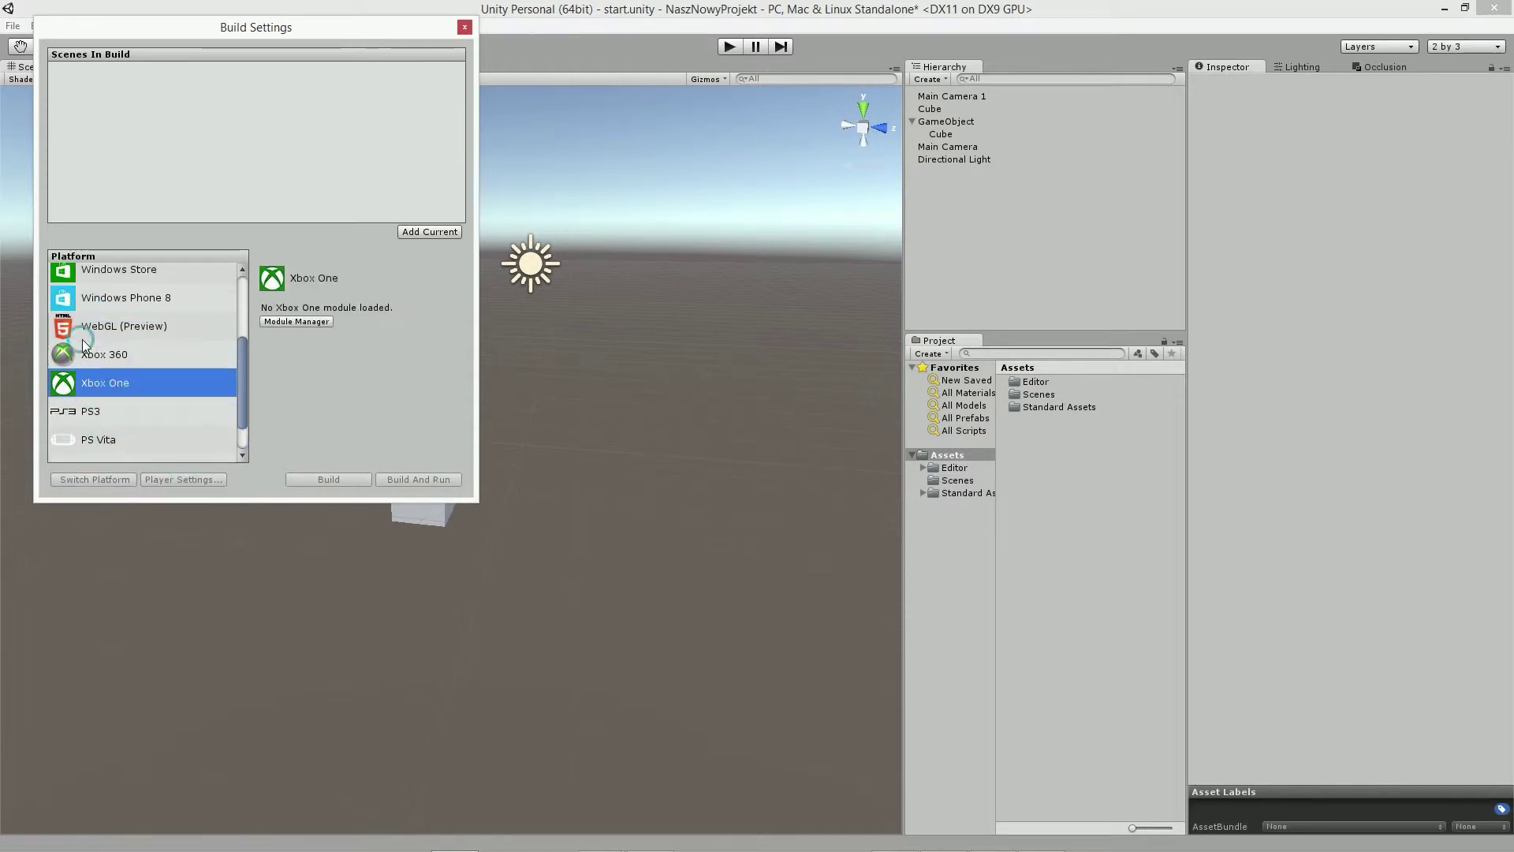
pyautogui.click(82, 339)
pyautogui.click(104, 303)
pyautogui.click(109, 327)
pyautogui.click(114, 364)
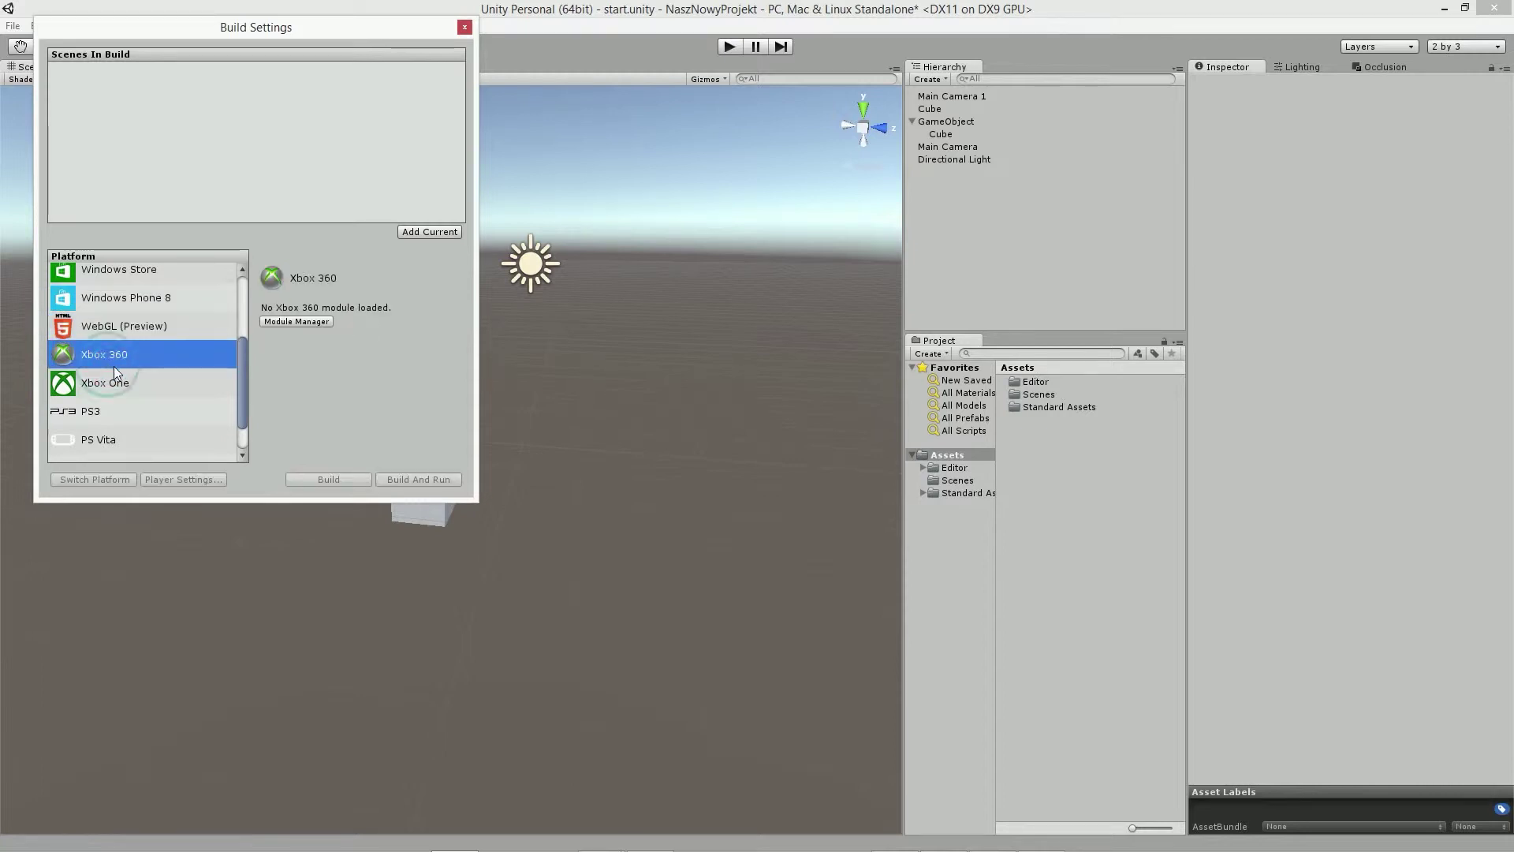
pyautogui.click(112, 335)
pyautogui.scroll(1, 138, 339)
pyautogui.click(123, 383)
pyautogui.click(112, 363)
pyautogui.click(106, 337)
pyautogui.click(148, 314)
pyautogui.scroll(2, 154, 321)
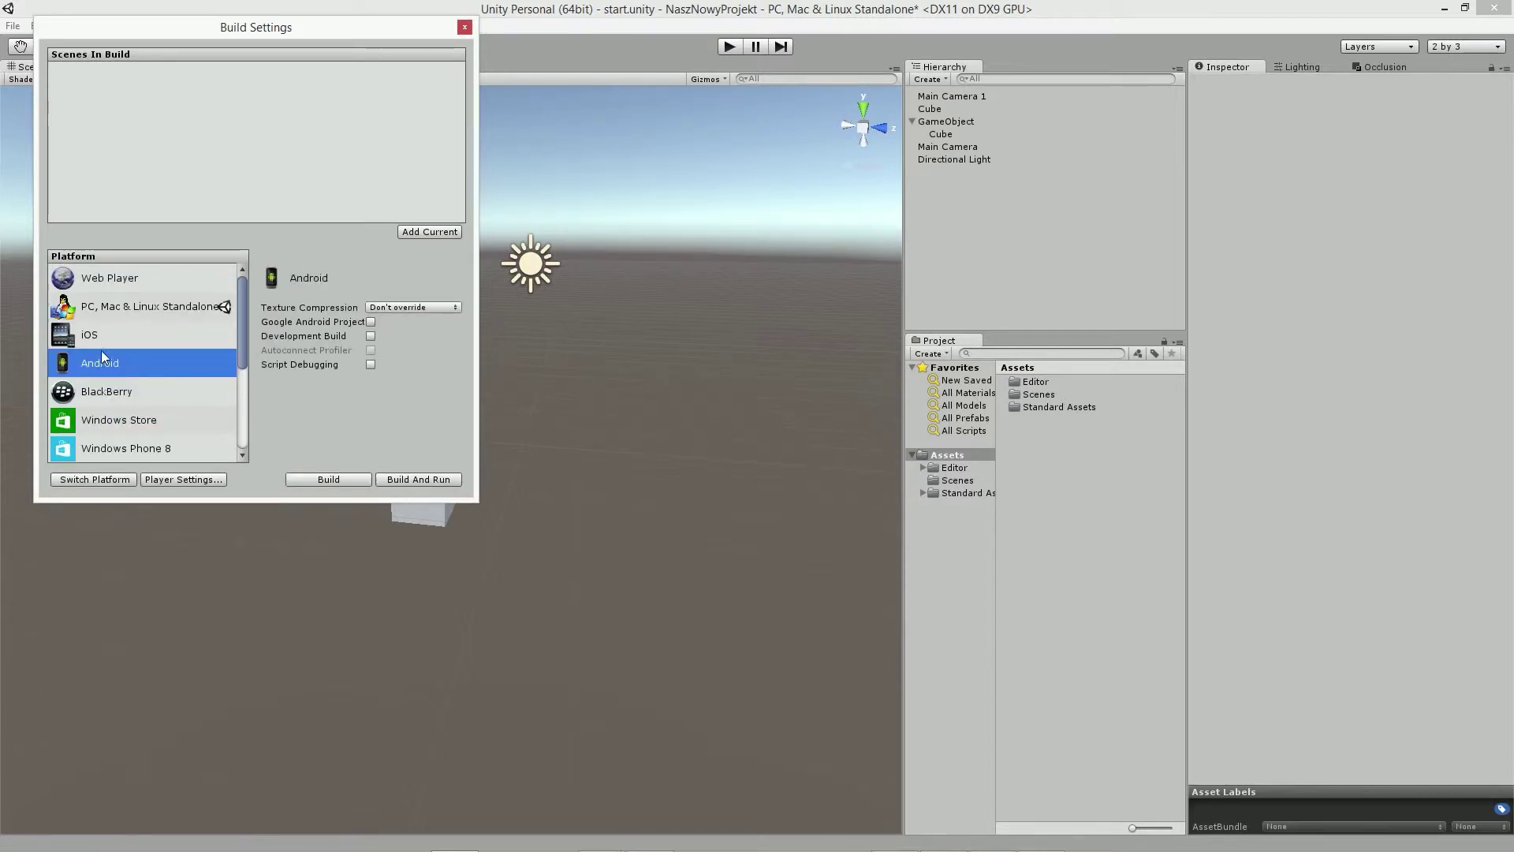
pyautogui.click(130, 313)
pyautogui.click(150, 281)
pyautogui.click(135, 311)
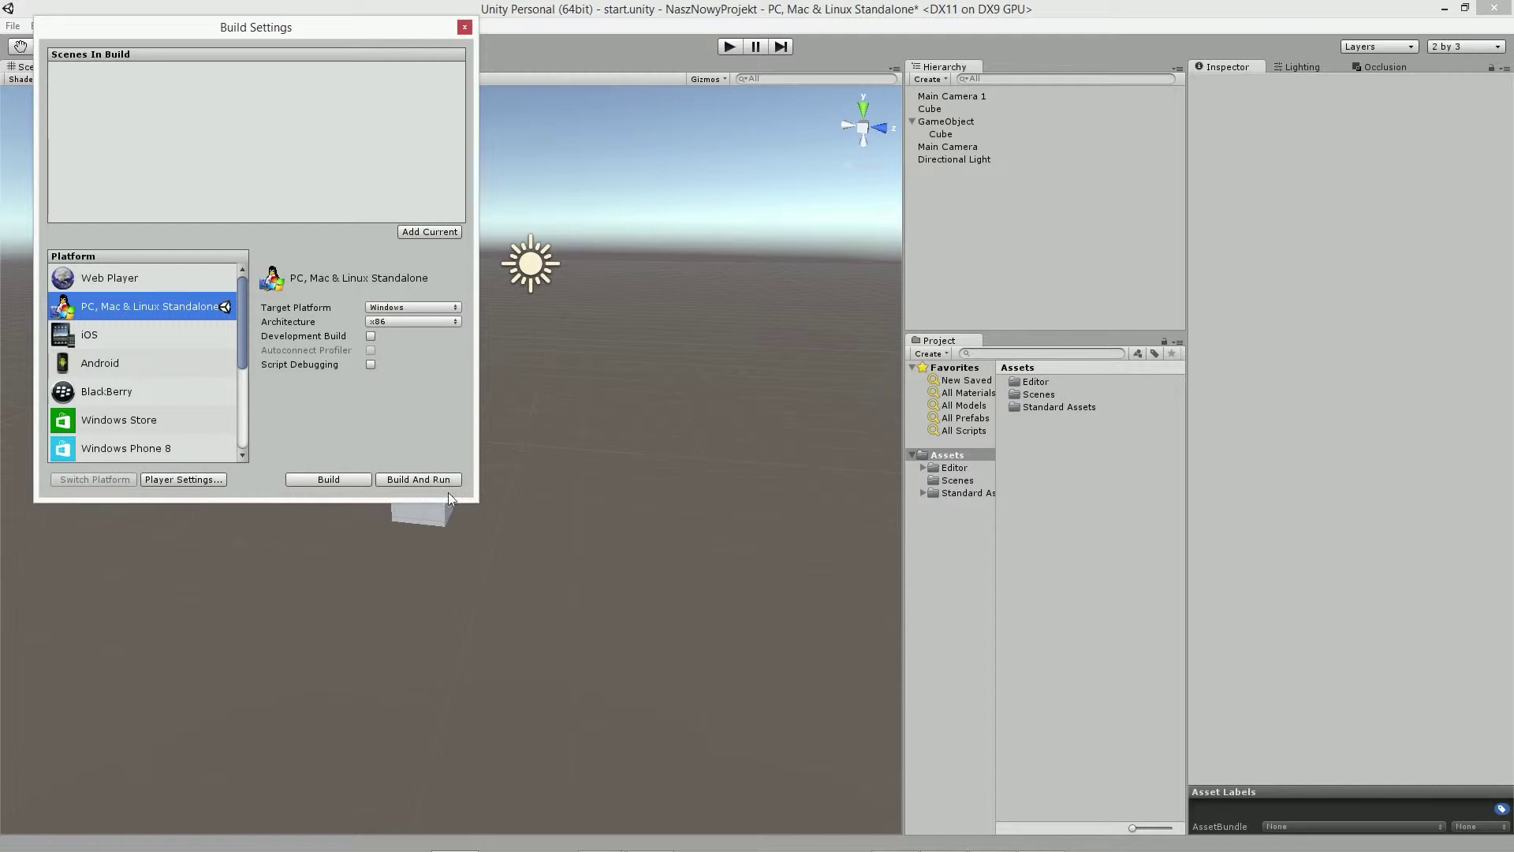
# Review the Target Platform and Architecture dropdowns, keeping Windows and x86.
pyautogui.click(402, 307)
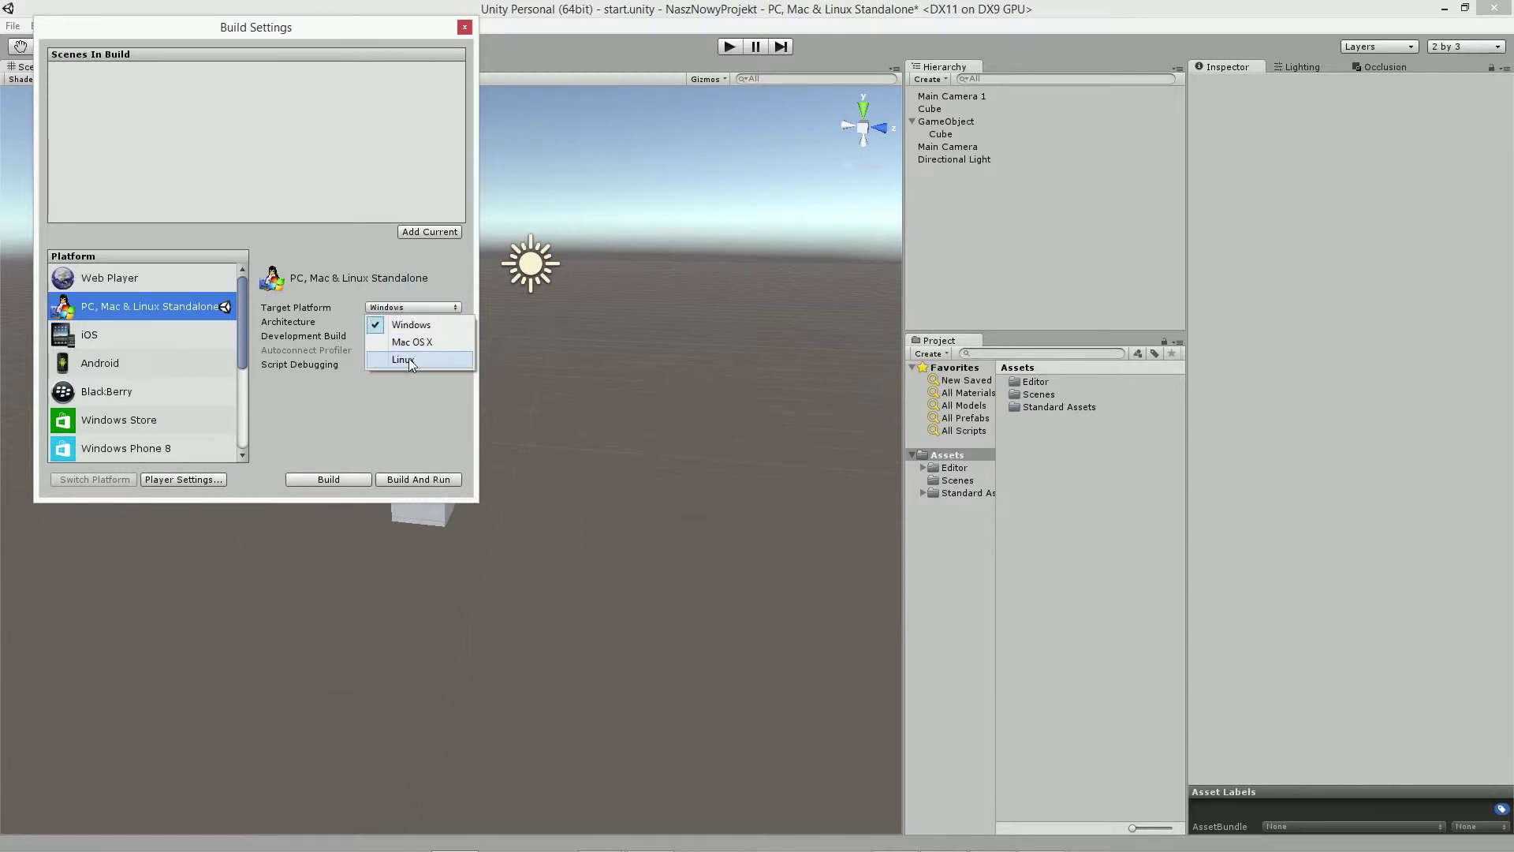
pyautogui.click(410, 394)
pyautogui.click(388, 322)
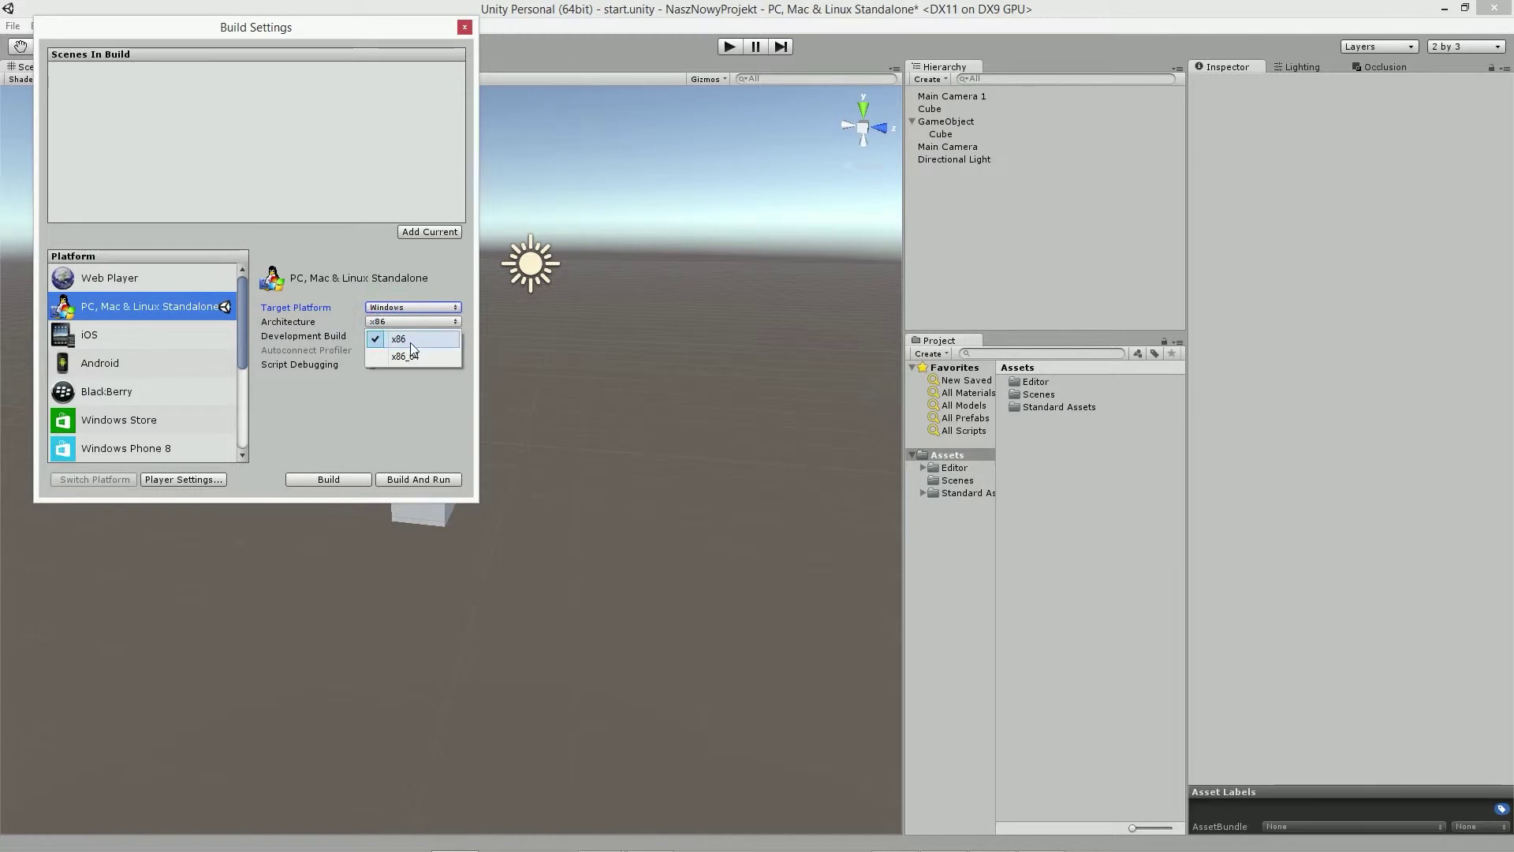
pyautogui.click(378, 426)
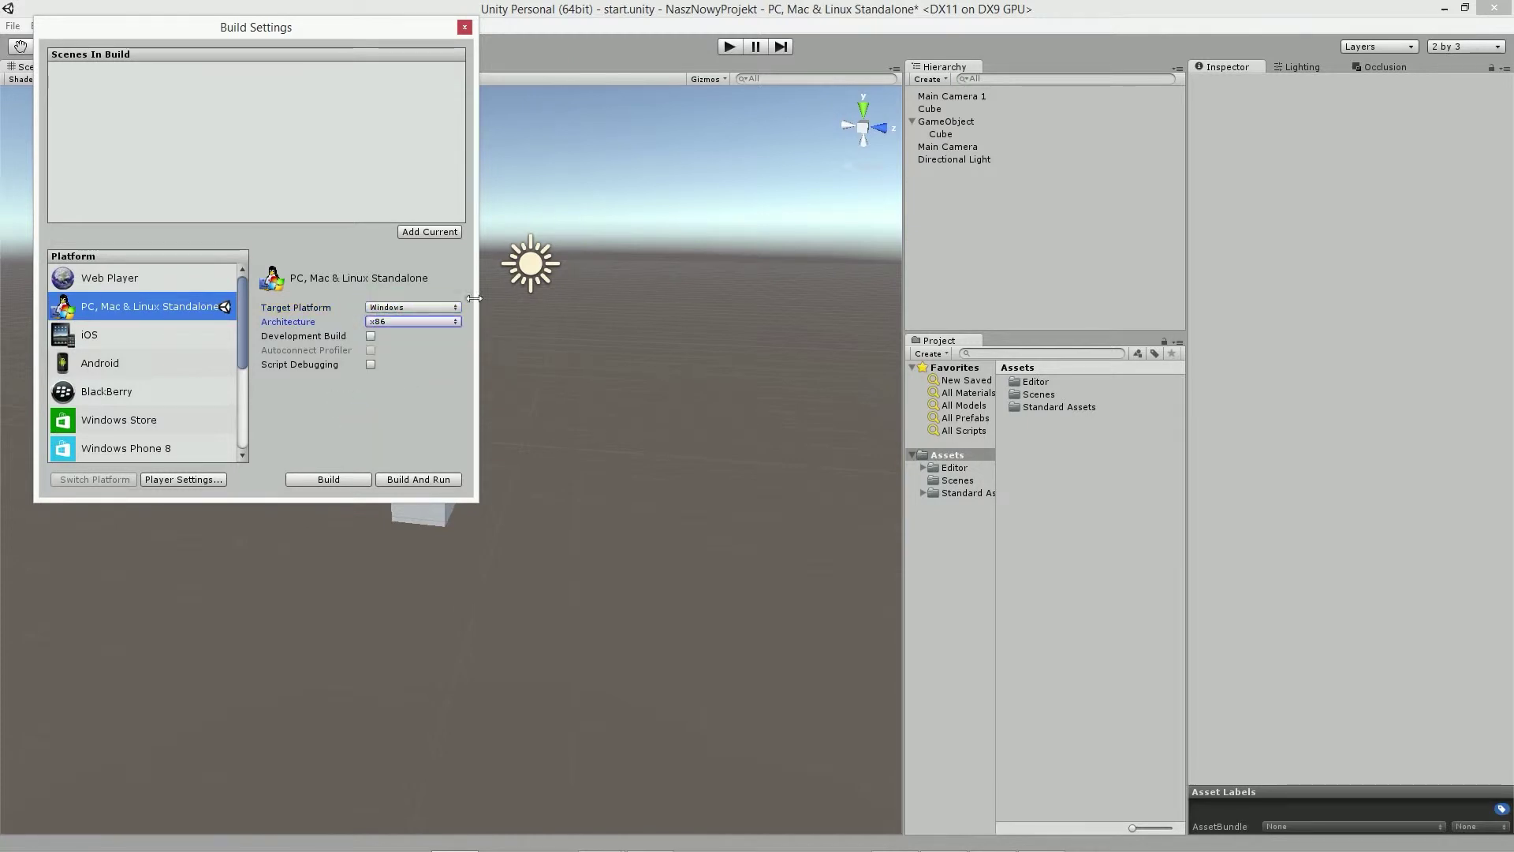
# Open Player Settings in a widened Inspector and review the Rendering Path choices.
pyautogui.click(166, 479)
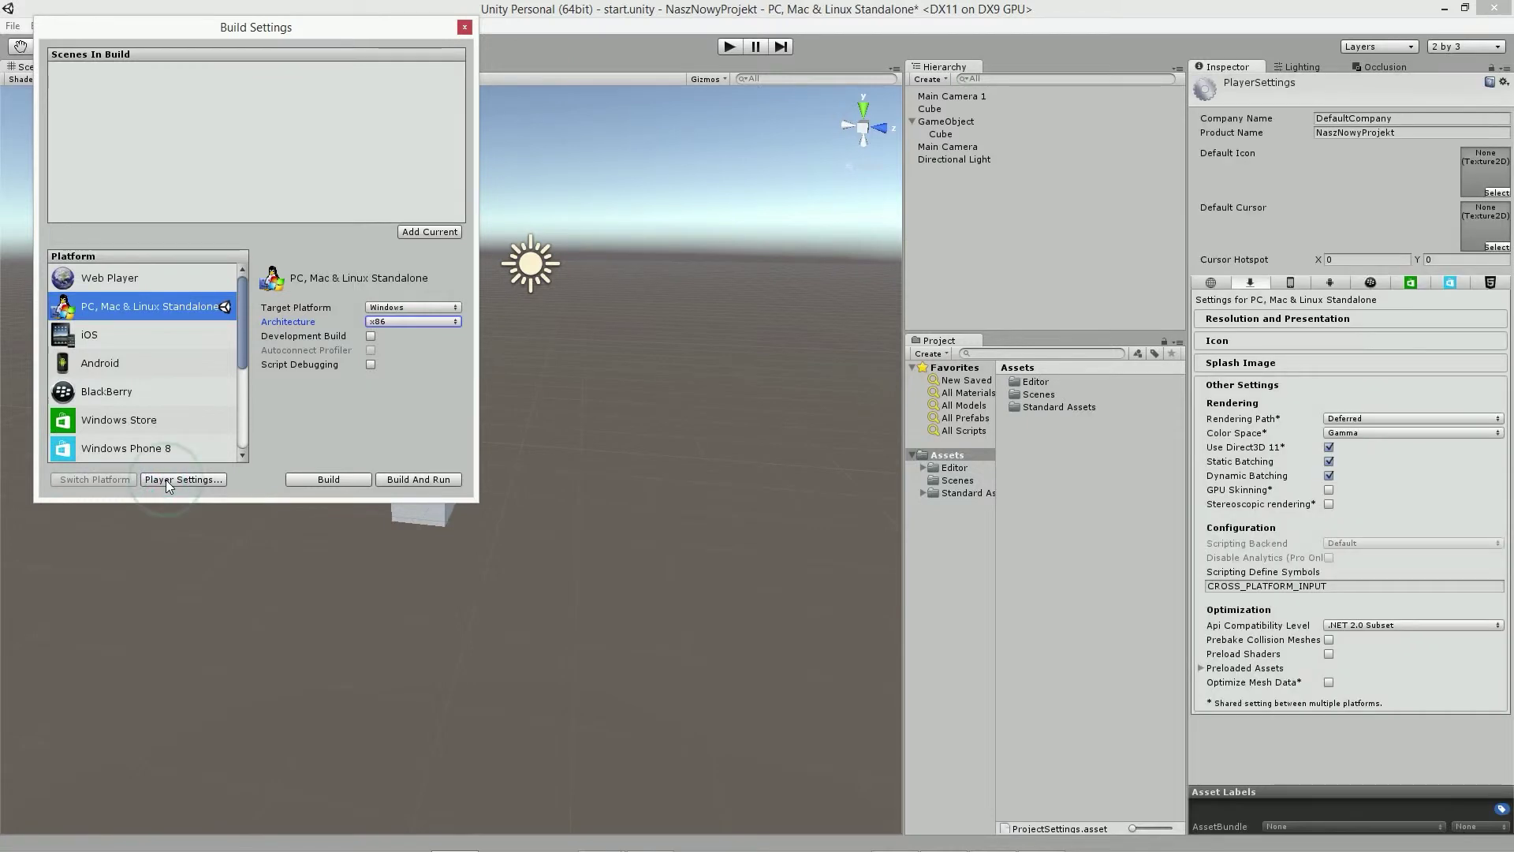
pyautogui.moveTo(1187, 189); pyautogui.dragTo(1153, 189)
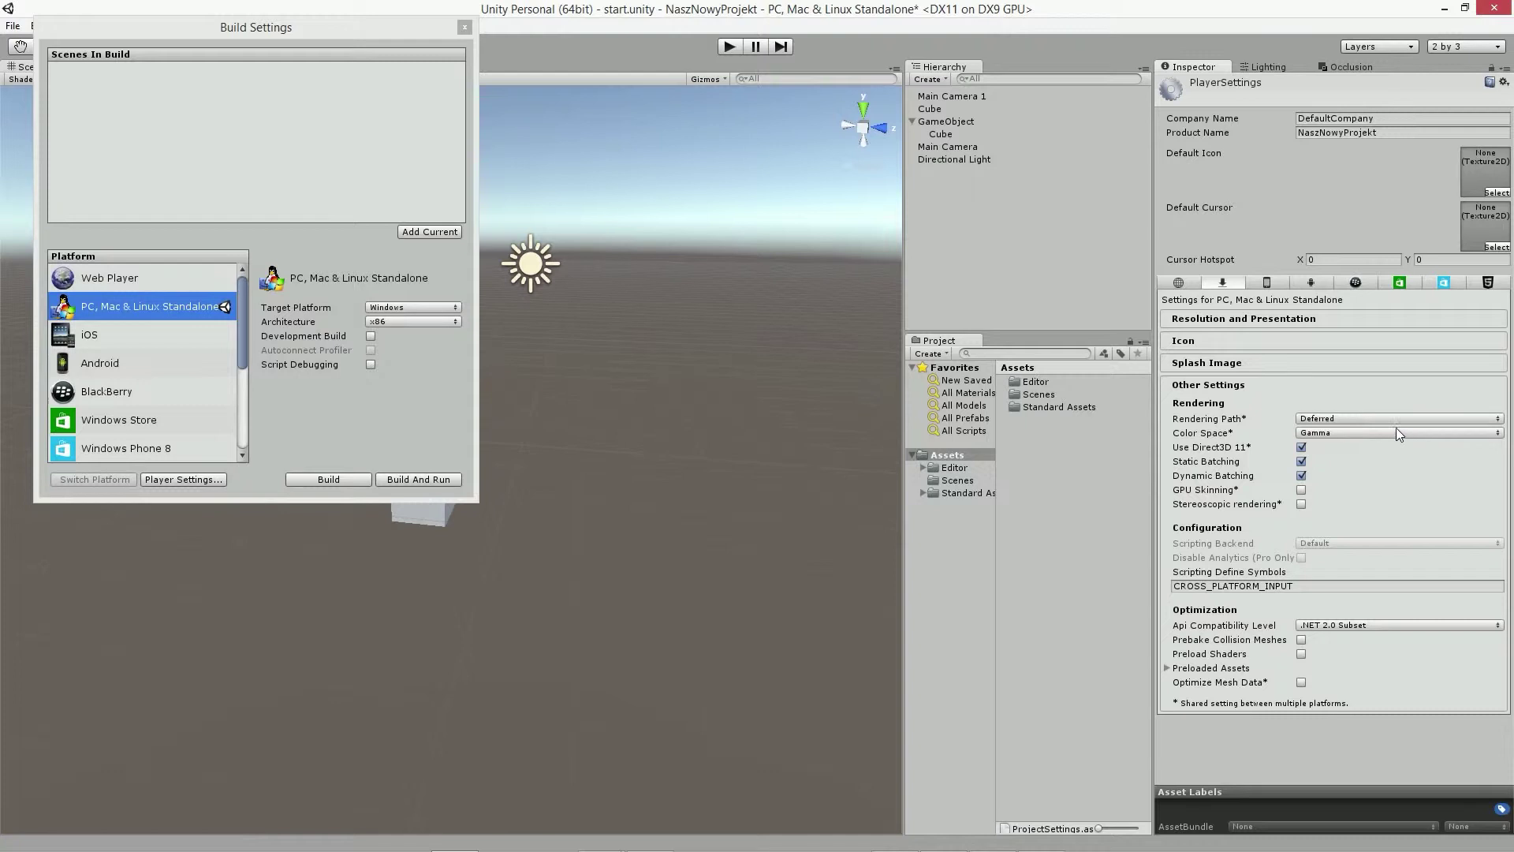
pyautogui.click(1335, 419)
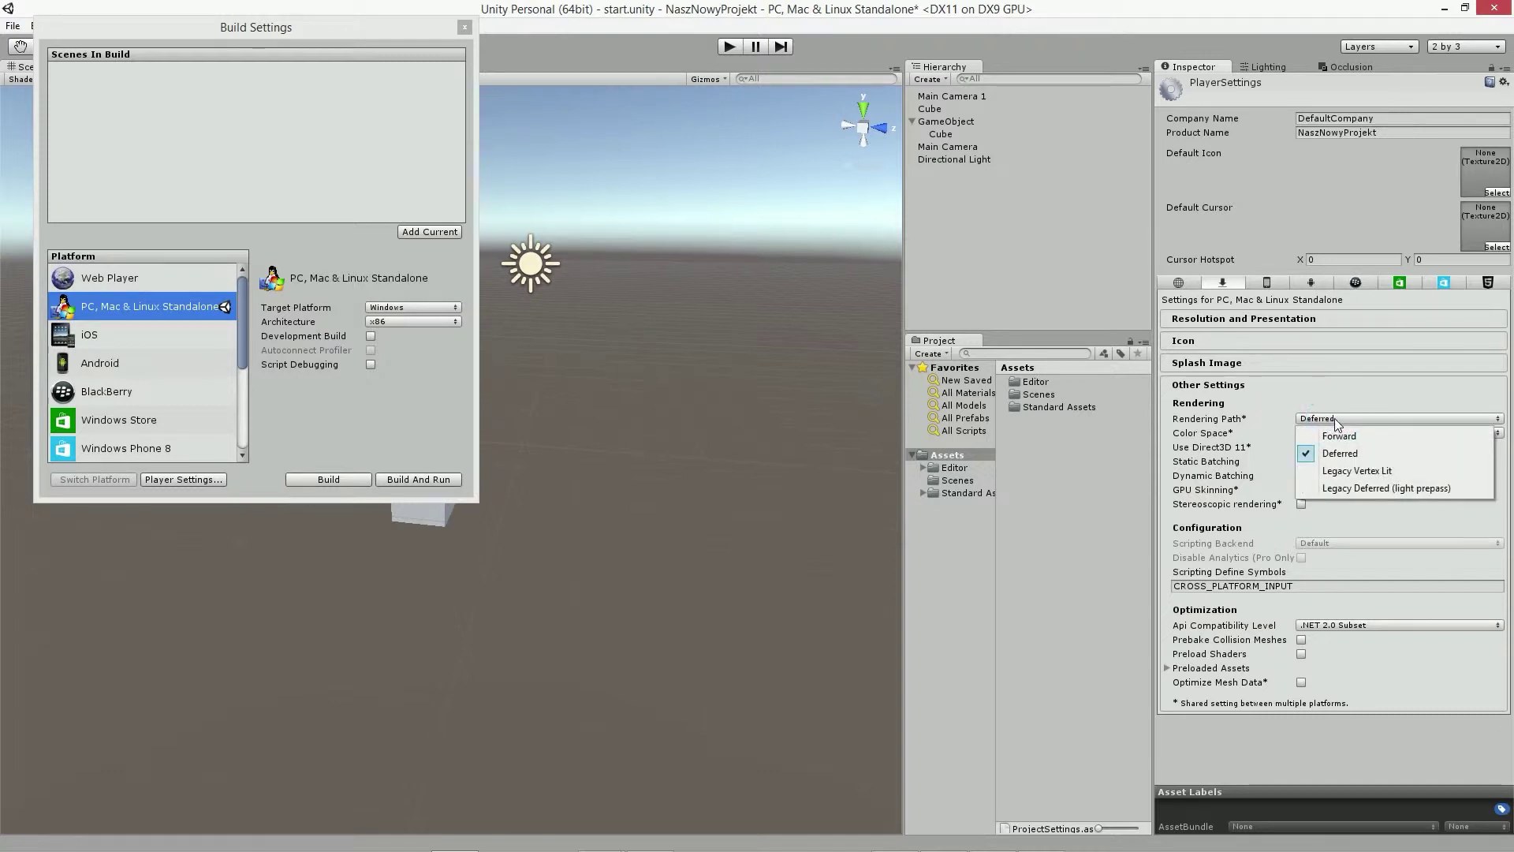
# Expand the Splash Image settings and close the Build Settings window.
pyautogui.click(1280, 362)
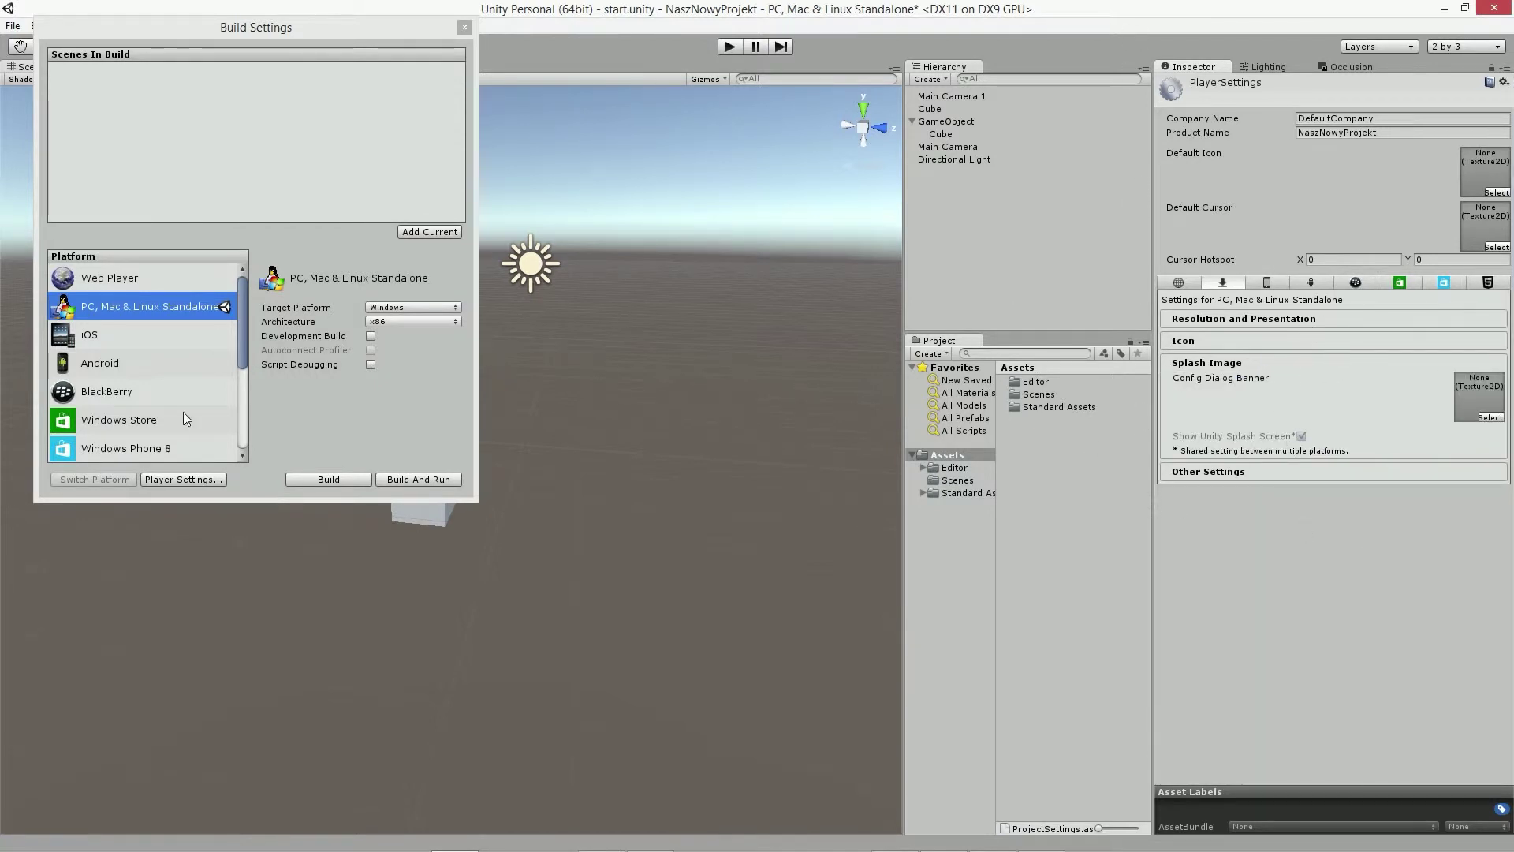
pyautogui.click(465, 29)
pyautogui.click(12, 26)
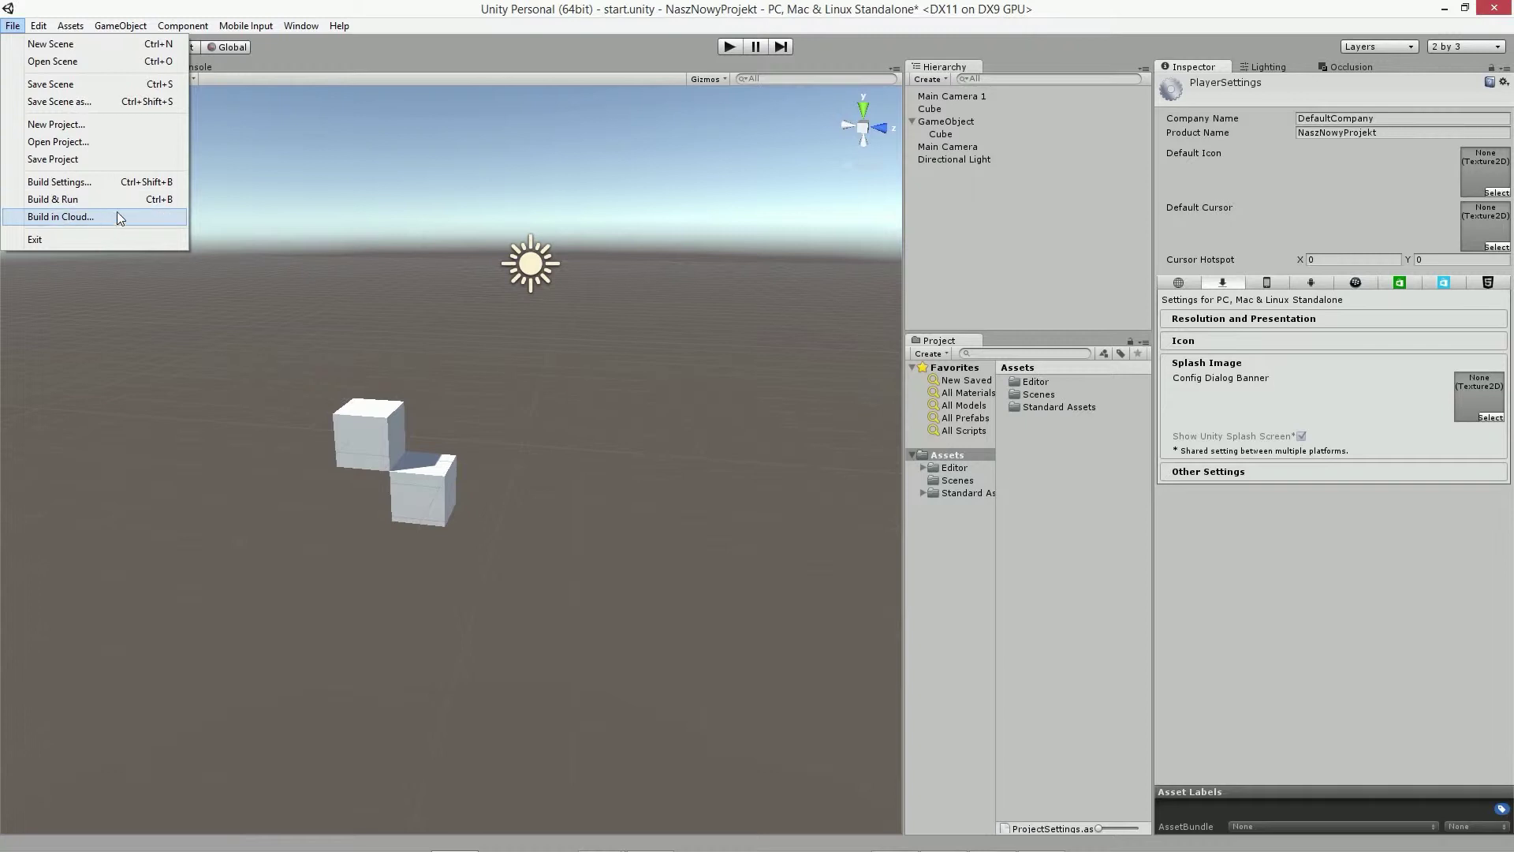
# Build and run the standalone game from Build Settings, saving it as 'test'.
pyautogui.click(75, 202)
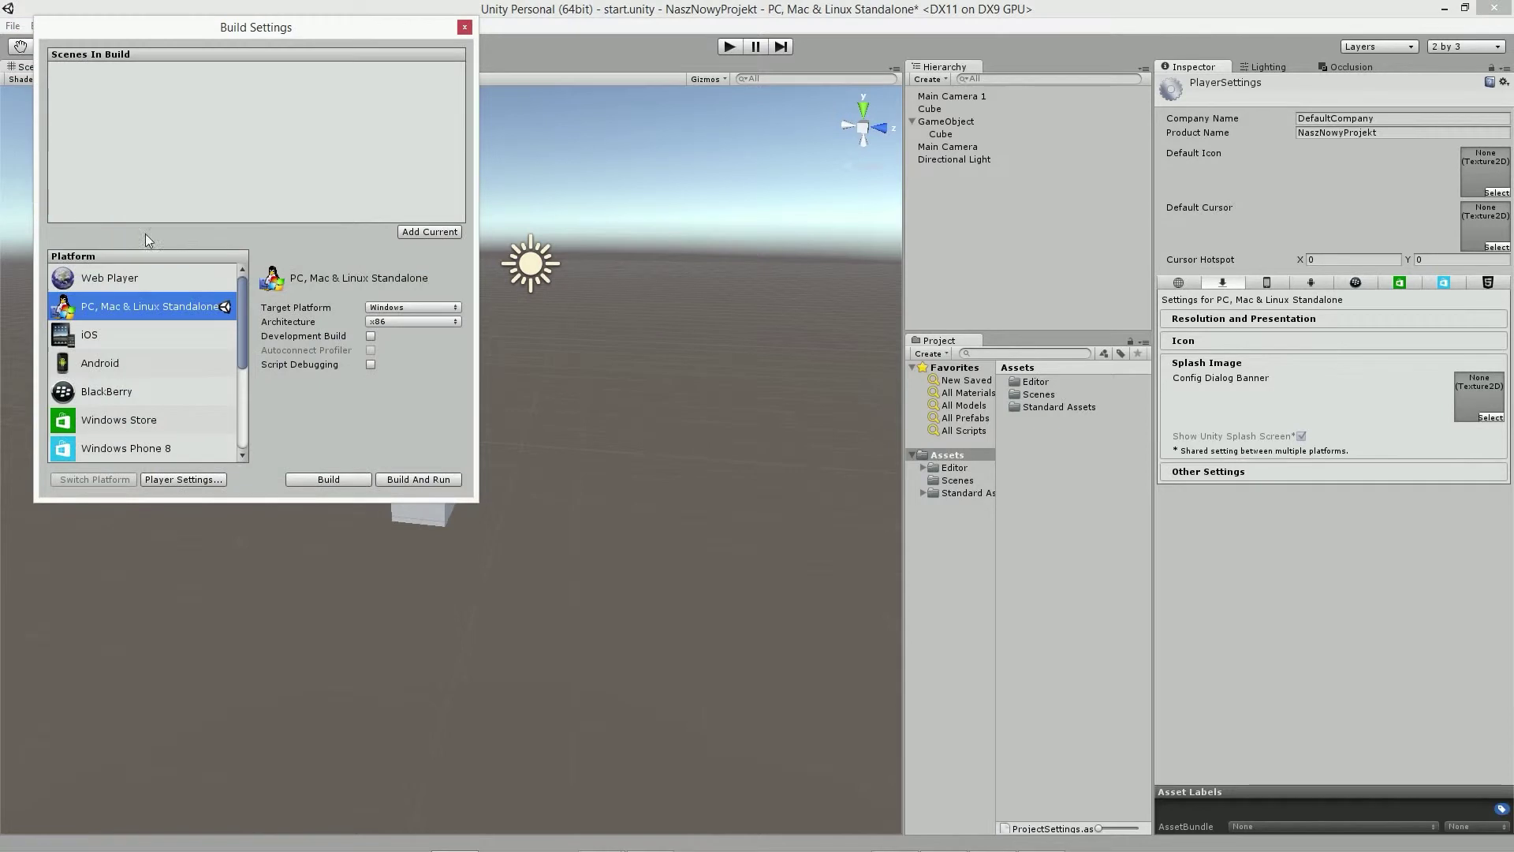
pyautogui.click(409, 480)
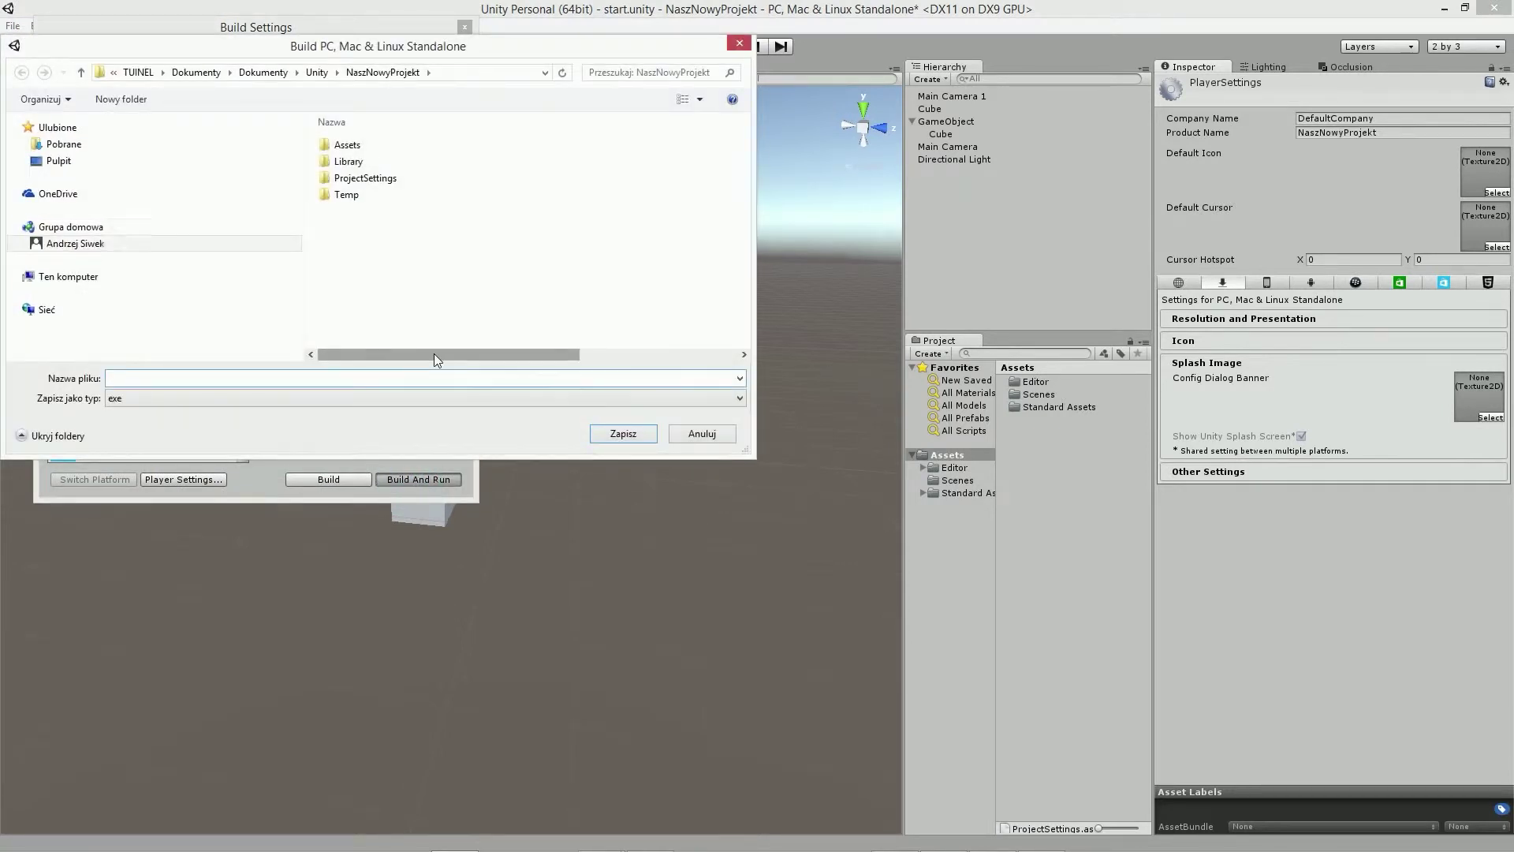
pyautogui.click(150, 370)
pyautogui.write('test')
pyautogui.press('Return')
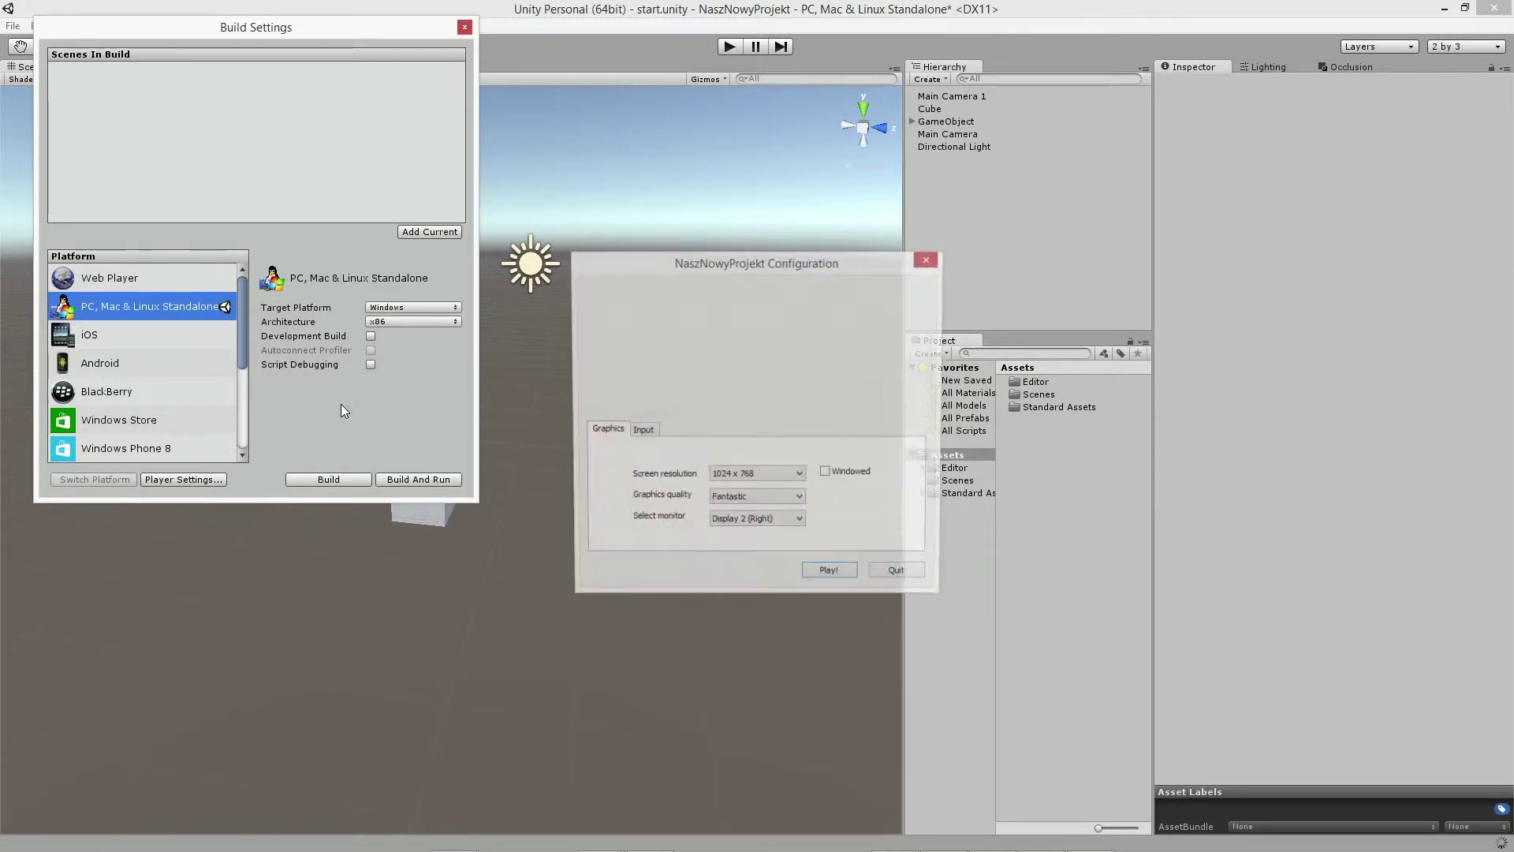
# Compare the launcher's Input and Graphics tabs, then start the game with Play!
pyautogui.click(642, 432)
pyautogui.click(606, 433)
pyautogui.click(640, 432)
pyautogui.click(601, 432)
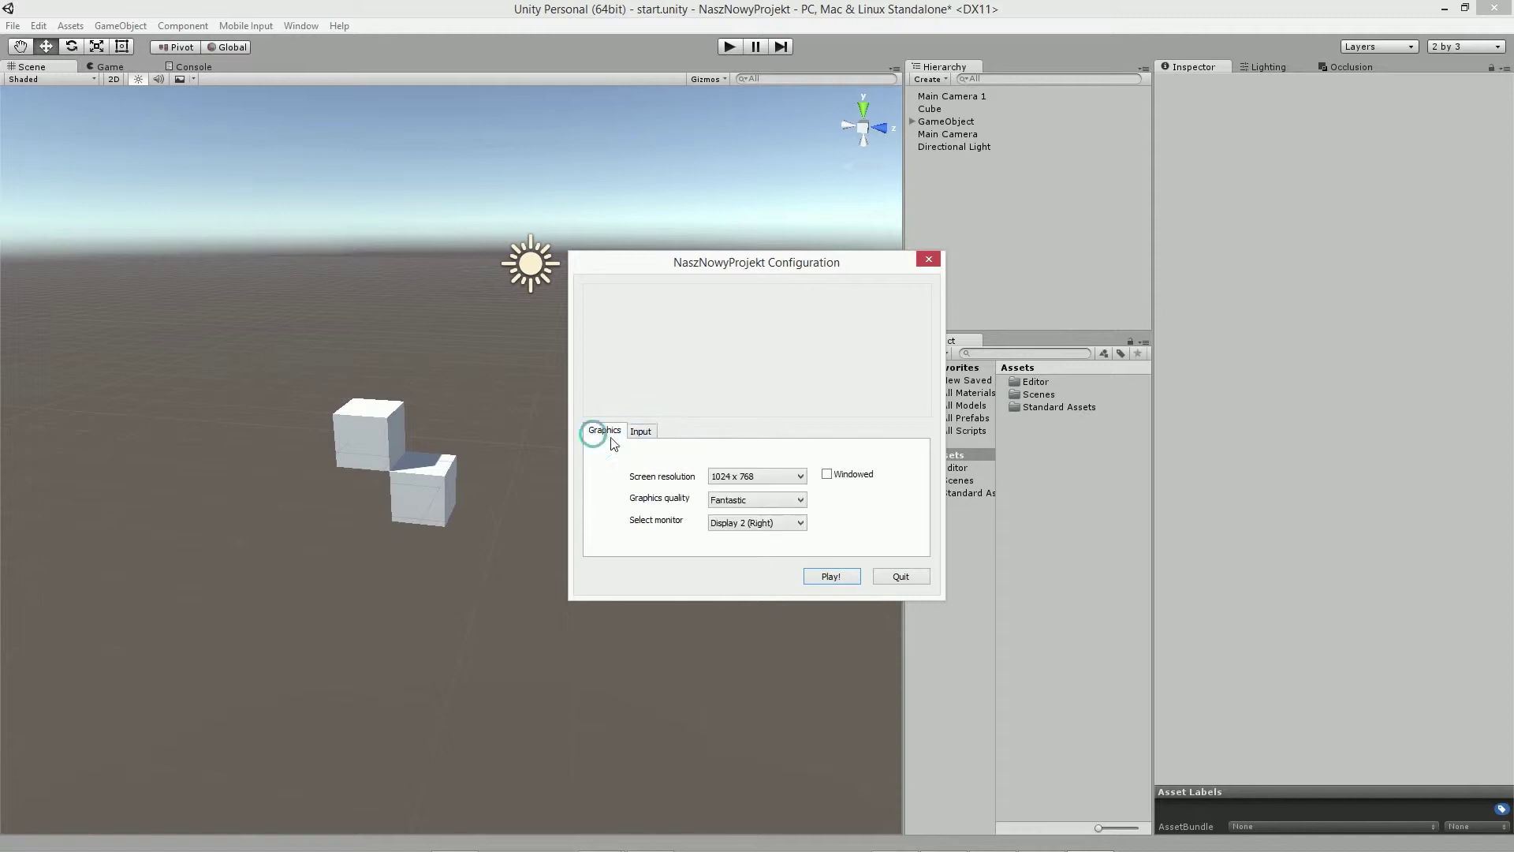
pyautogui.click(855, 578)
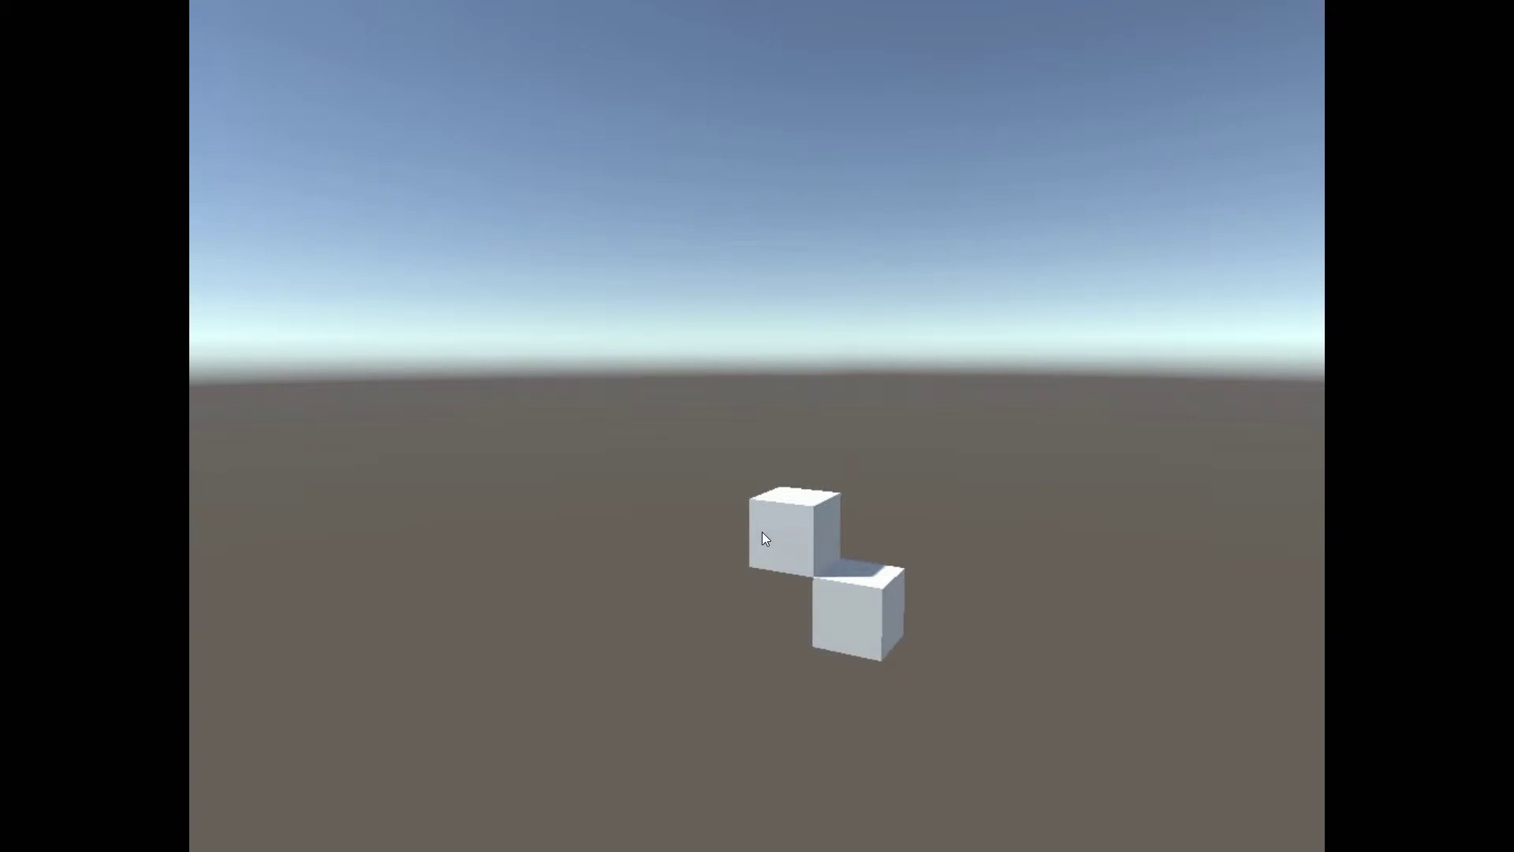
# Quit the running game with Alt+F4 and close the Build Settings window.
pyautogui.hotkey('alt', 'F4')
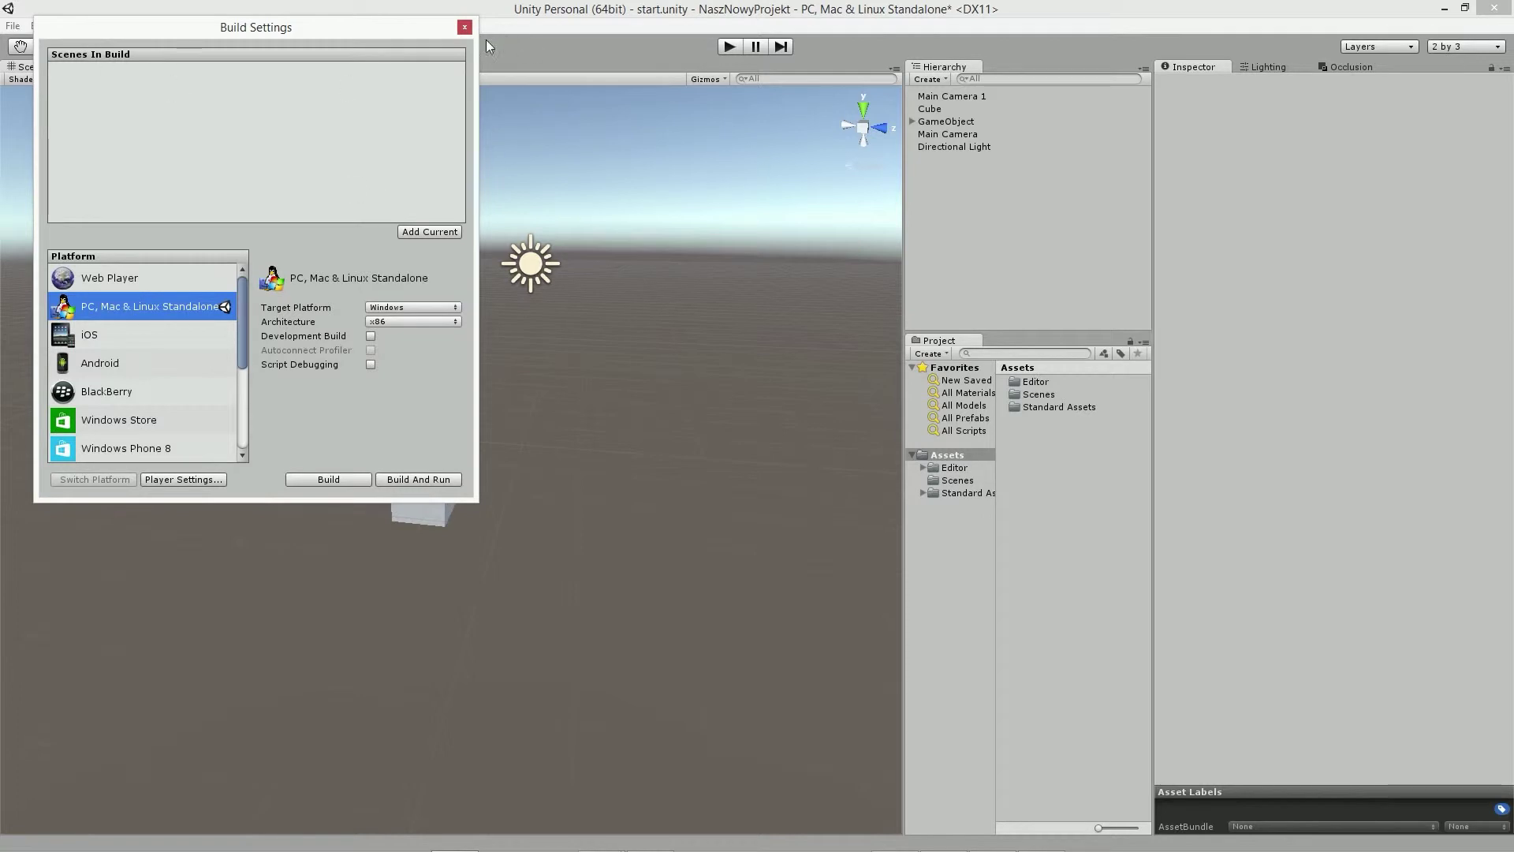
pyautogui.click(465, 27)
pyautogui.click(45, 26)
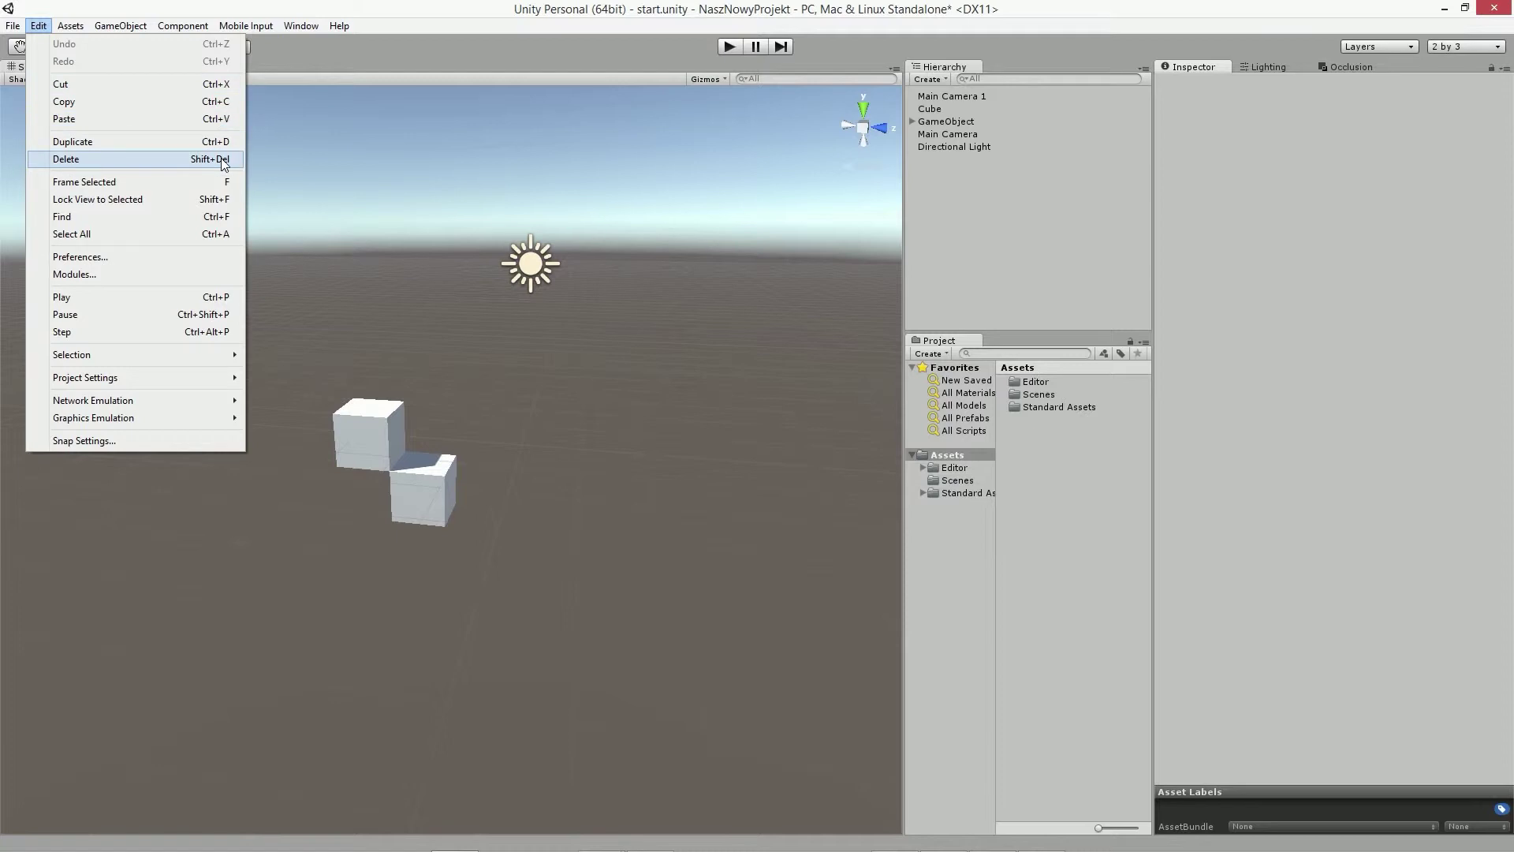
# Select the upper cube, frame it with F and pull the view back.
pyautogui.click(173, 184)
pyautogui.click(369, 430)
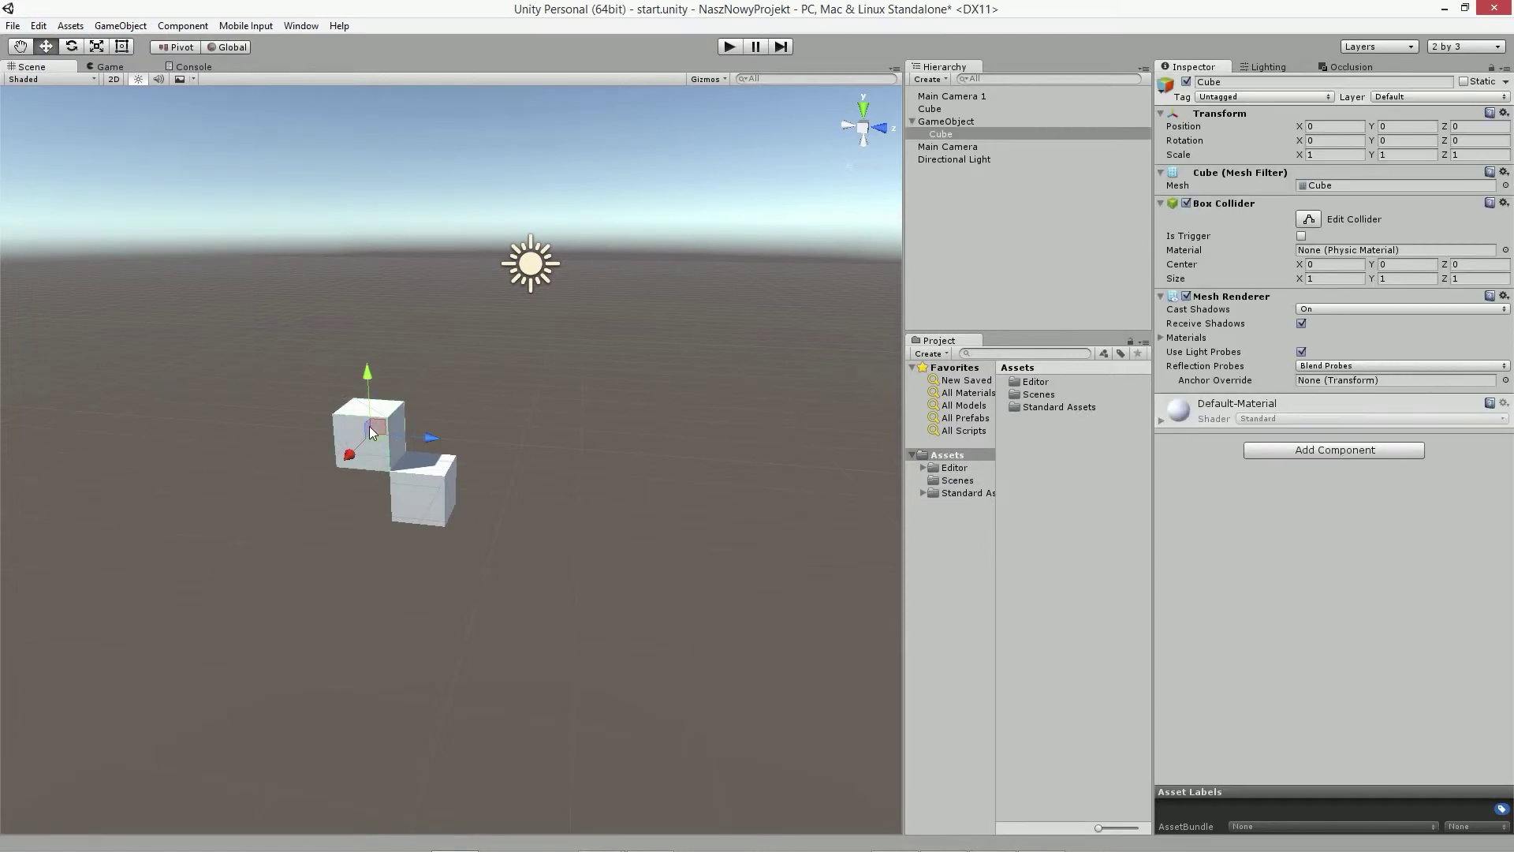
pyautogui.press('f')
pyautogui.moveTo(495, 483); pyautogui.dragTo(688, 473, button='right')
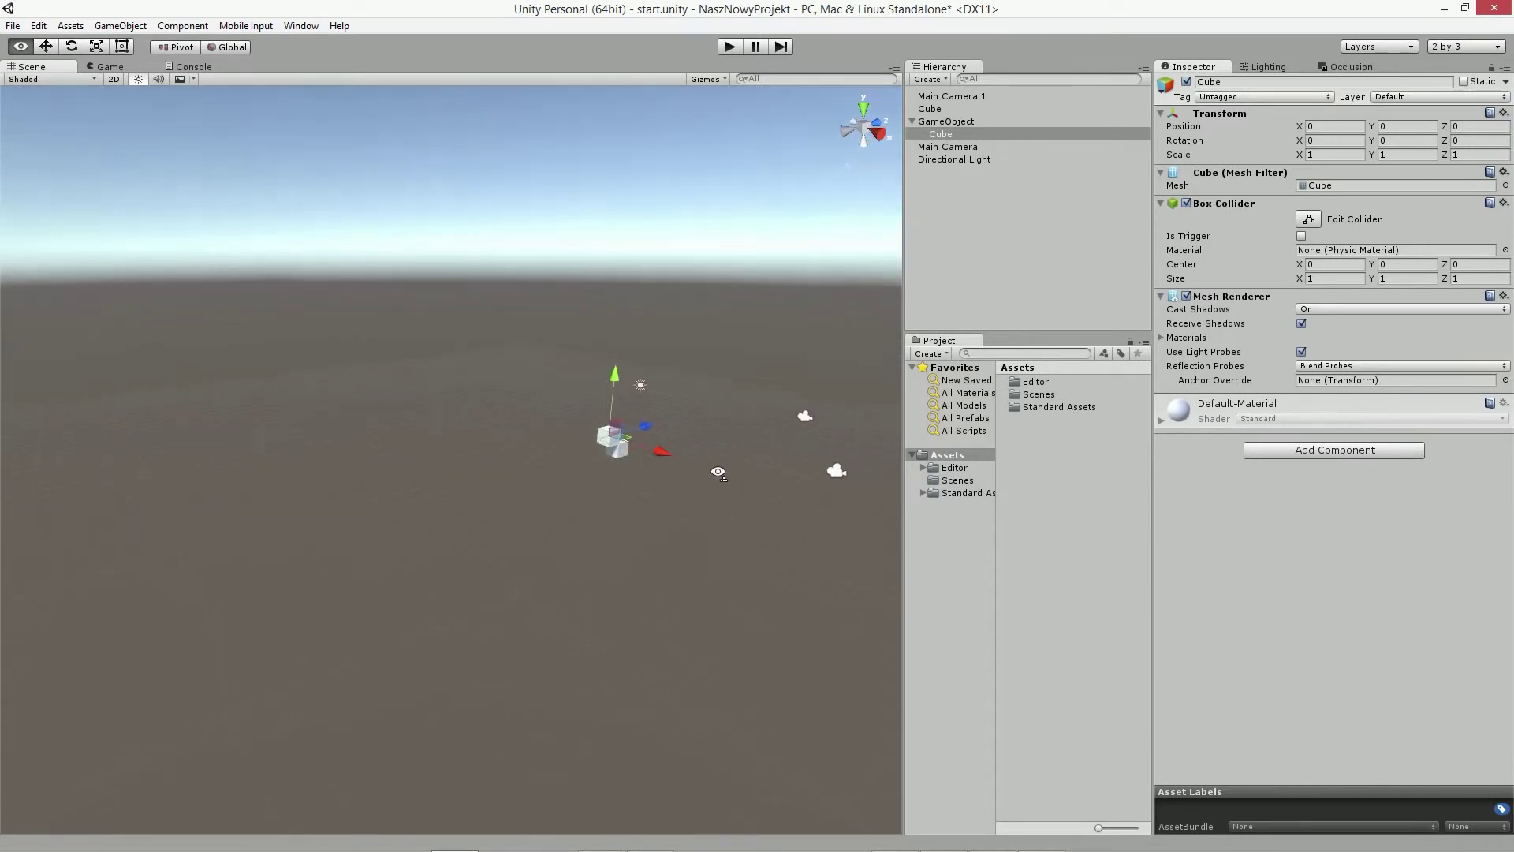
pyautogui.press('f')
pyautogui.scroll(-10, 691, 468)
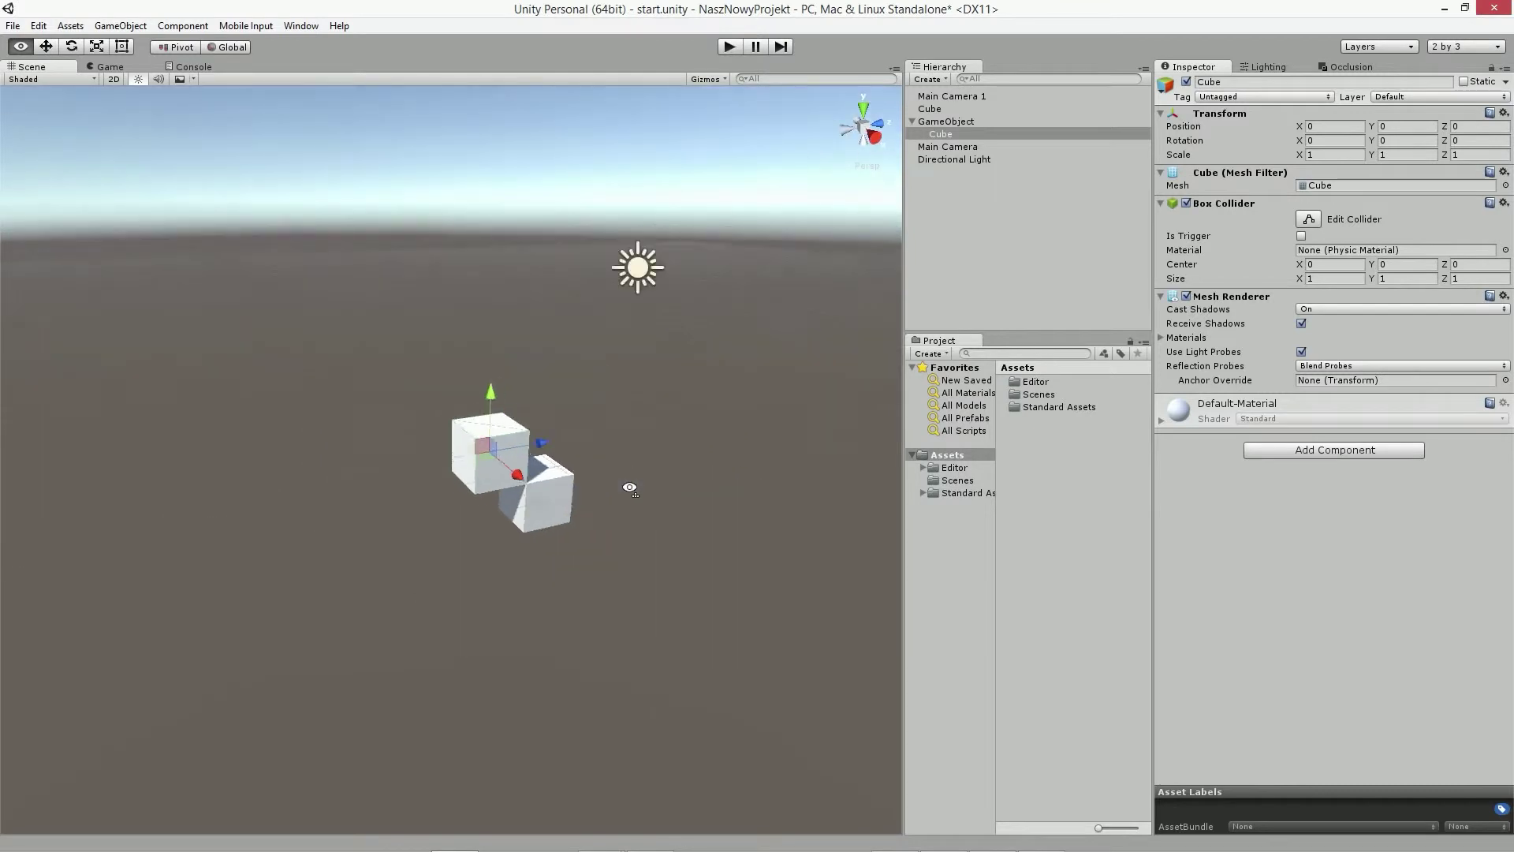
# Select all scene objects, deselect them, then select and collapse the GameObject parent in the Hierarchy.
pyautogui.click(70, 25)
pyautogui.moveTo(38, 26)
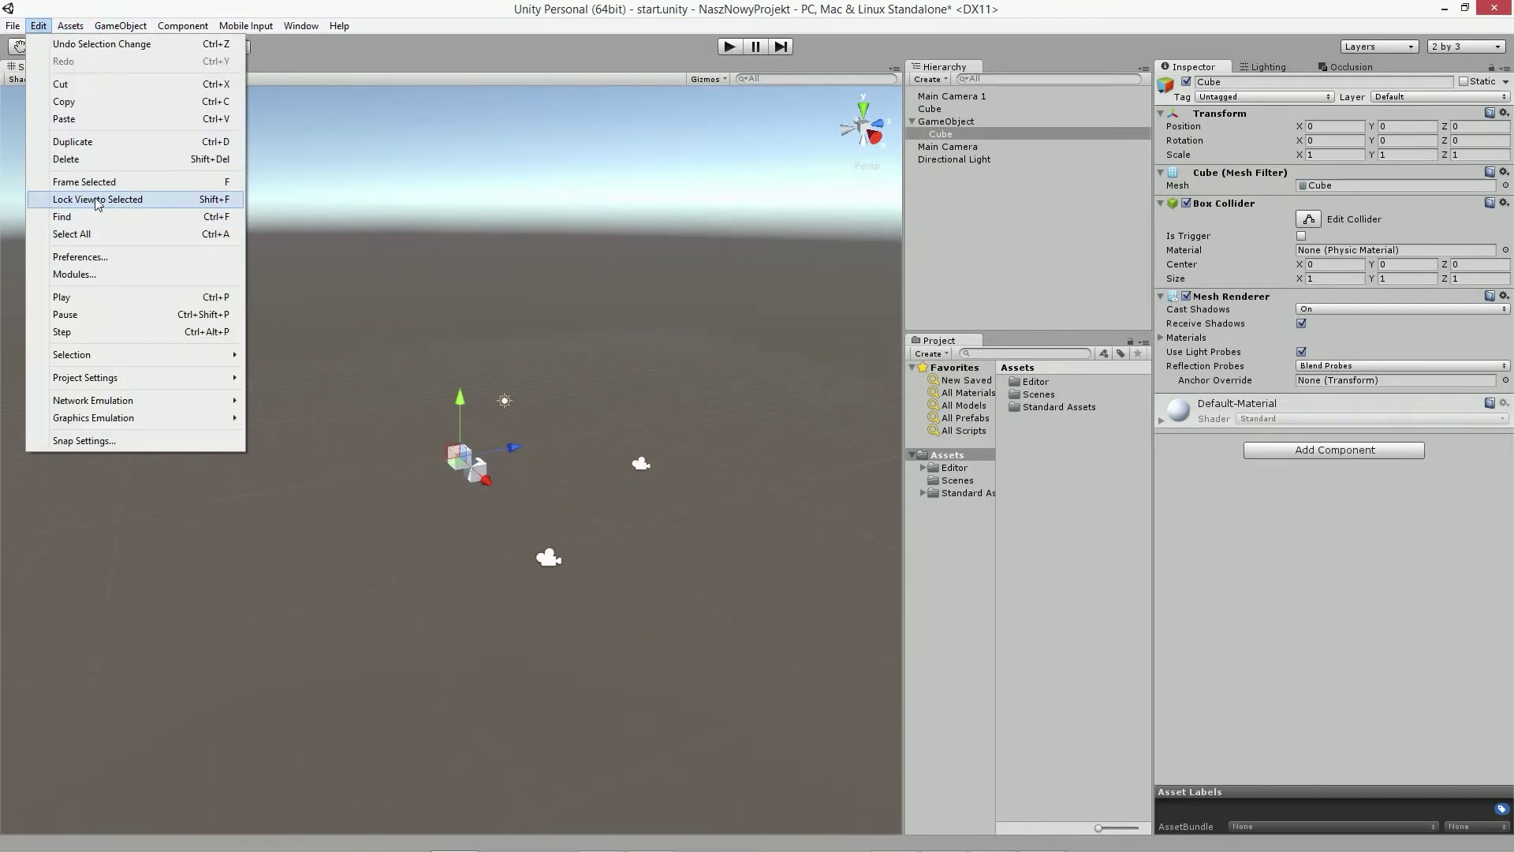
pyautogui.click(120, 235)
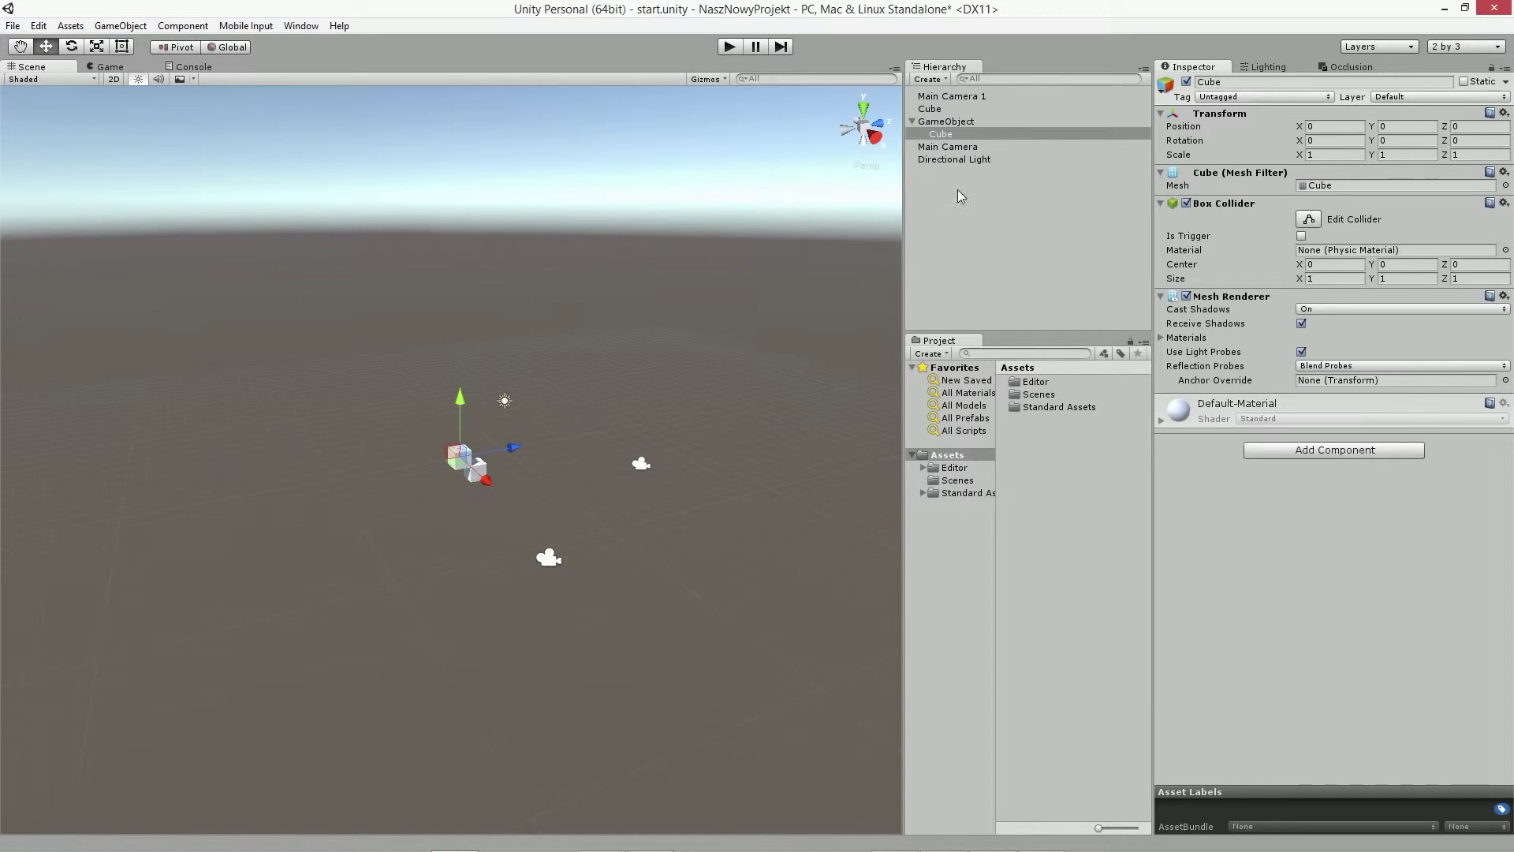
pyautogui.click(968, 224)
pyautogui.hotkey('ctrl', 'a')
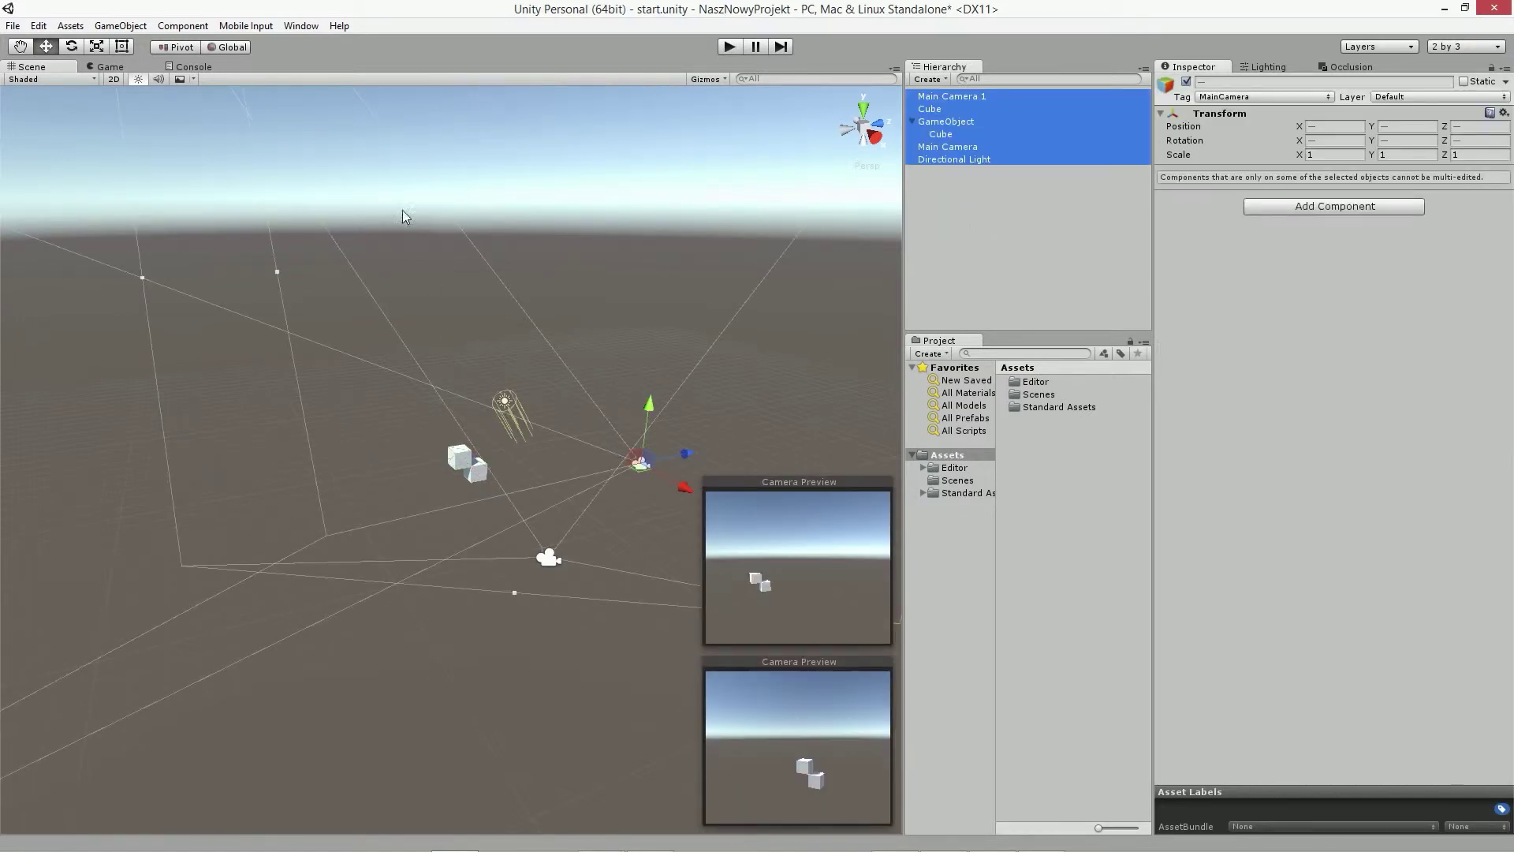
pyautogui.click(1088, 243)
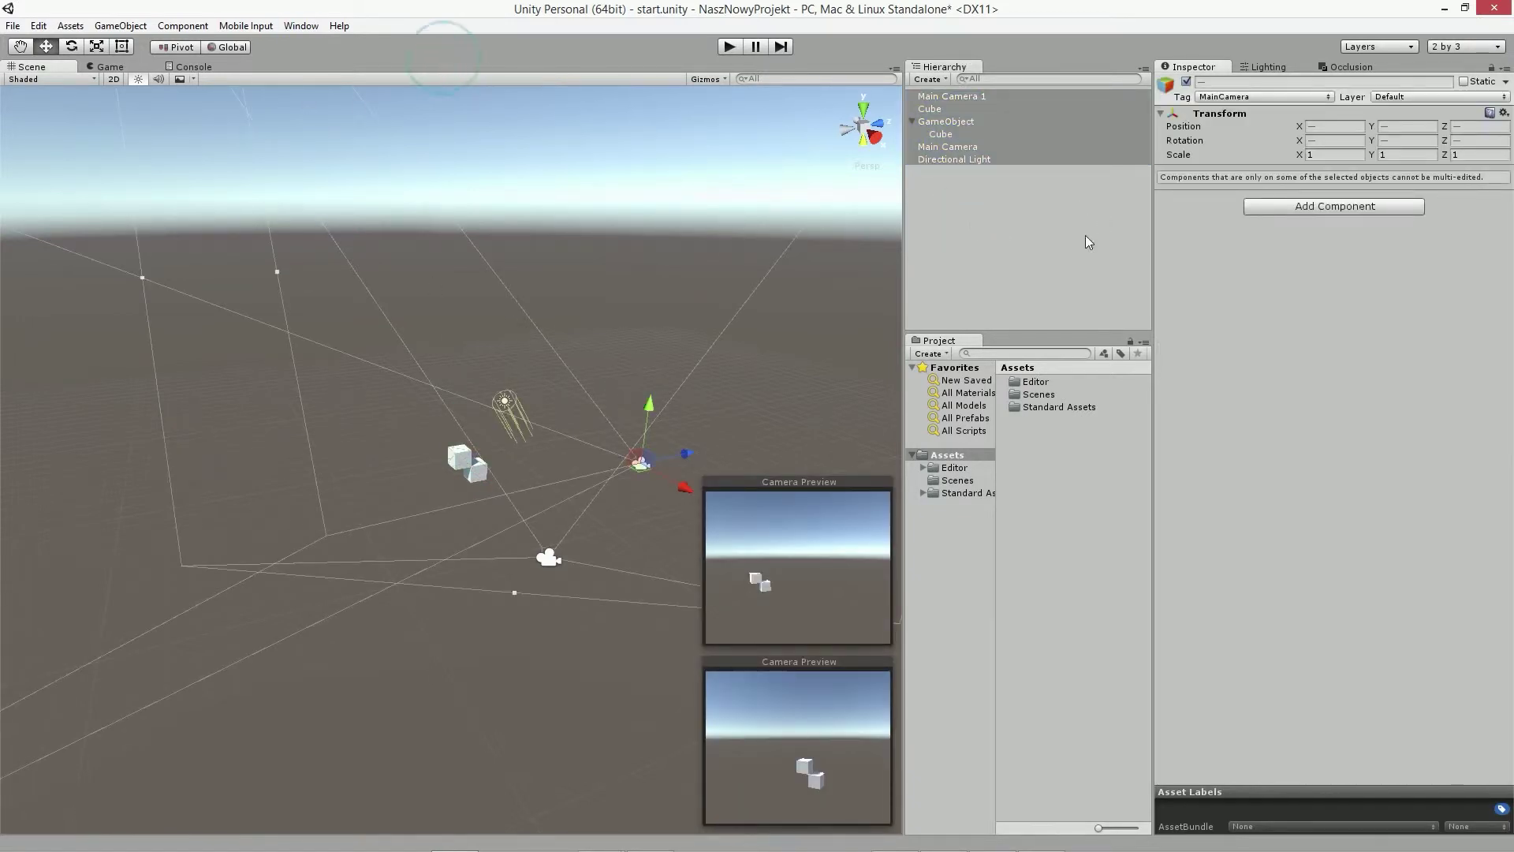
pyautogui.click(935, 122)
pyautogui.press('Left')
pyautogui.click(38, 26)
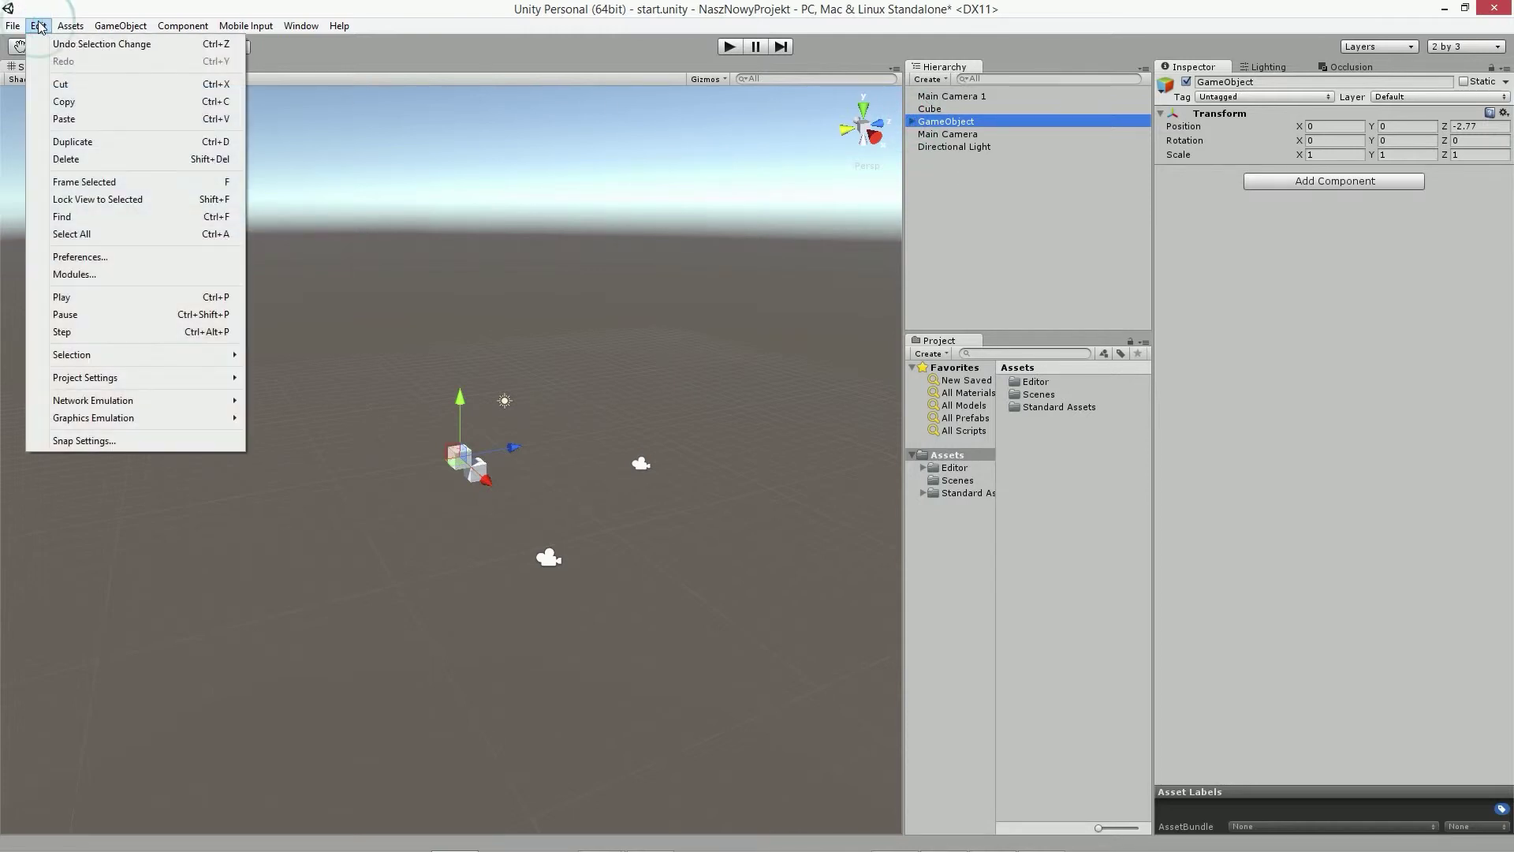
pyautogui.click(106, 258)
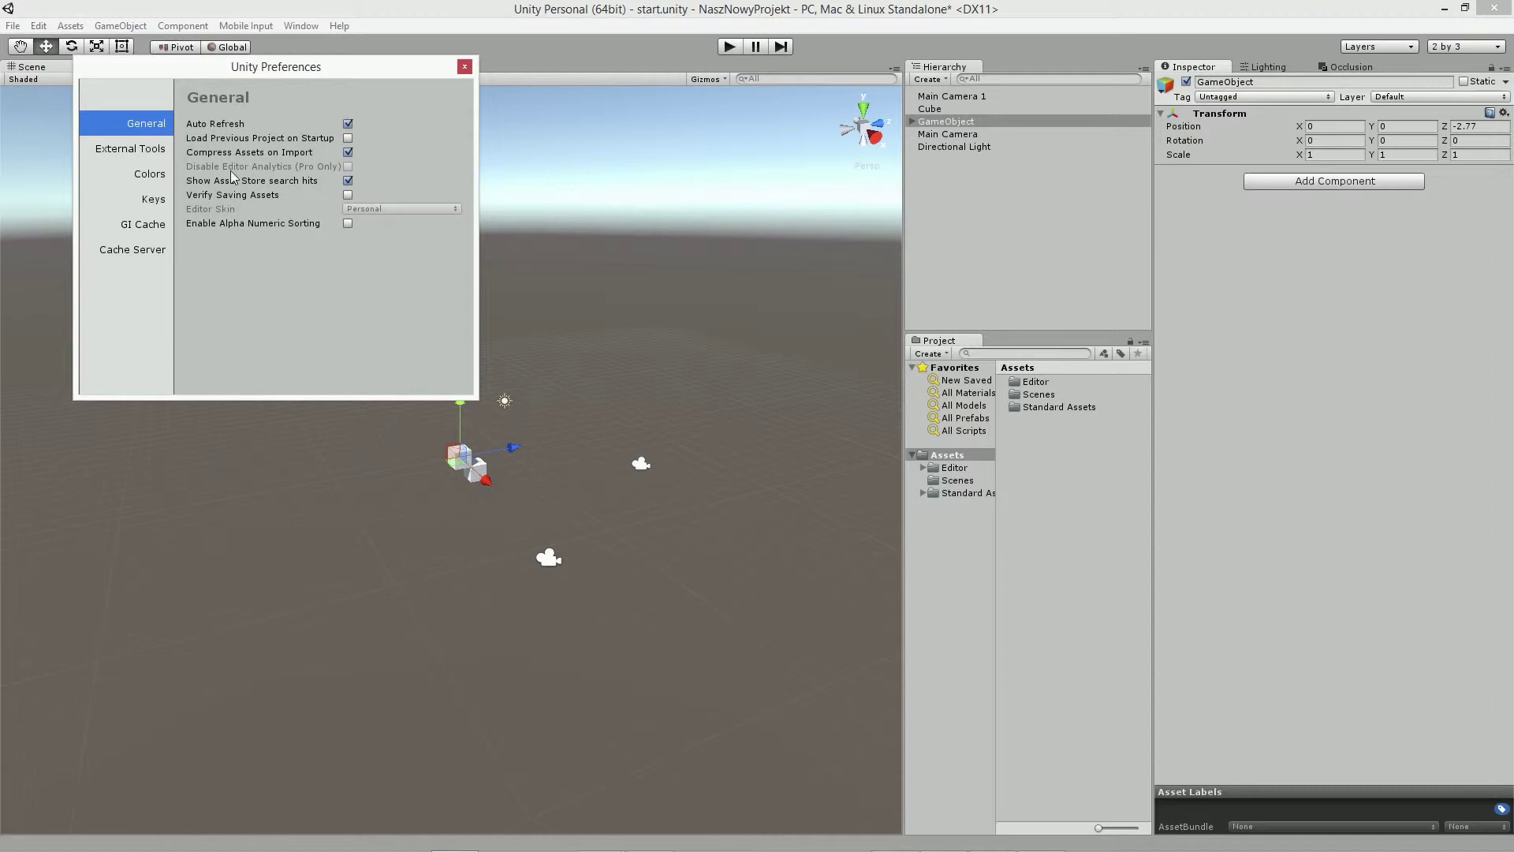
pyautogui.click(150, 150)
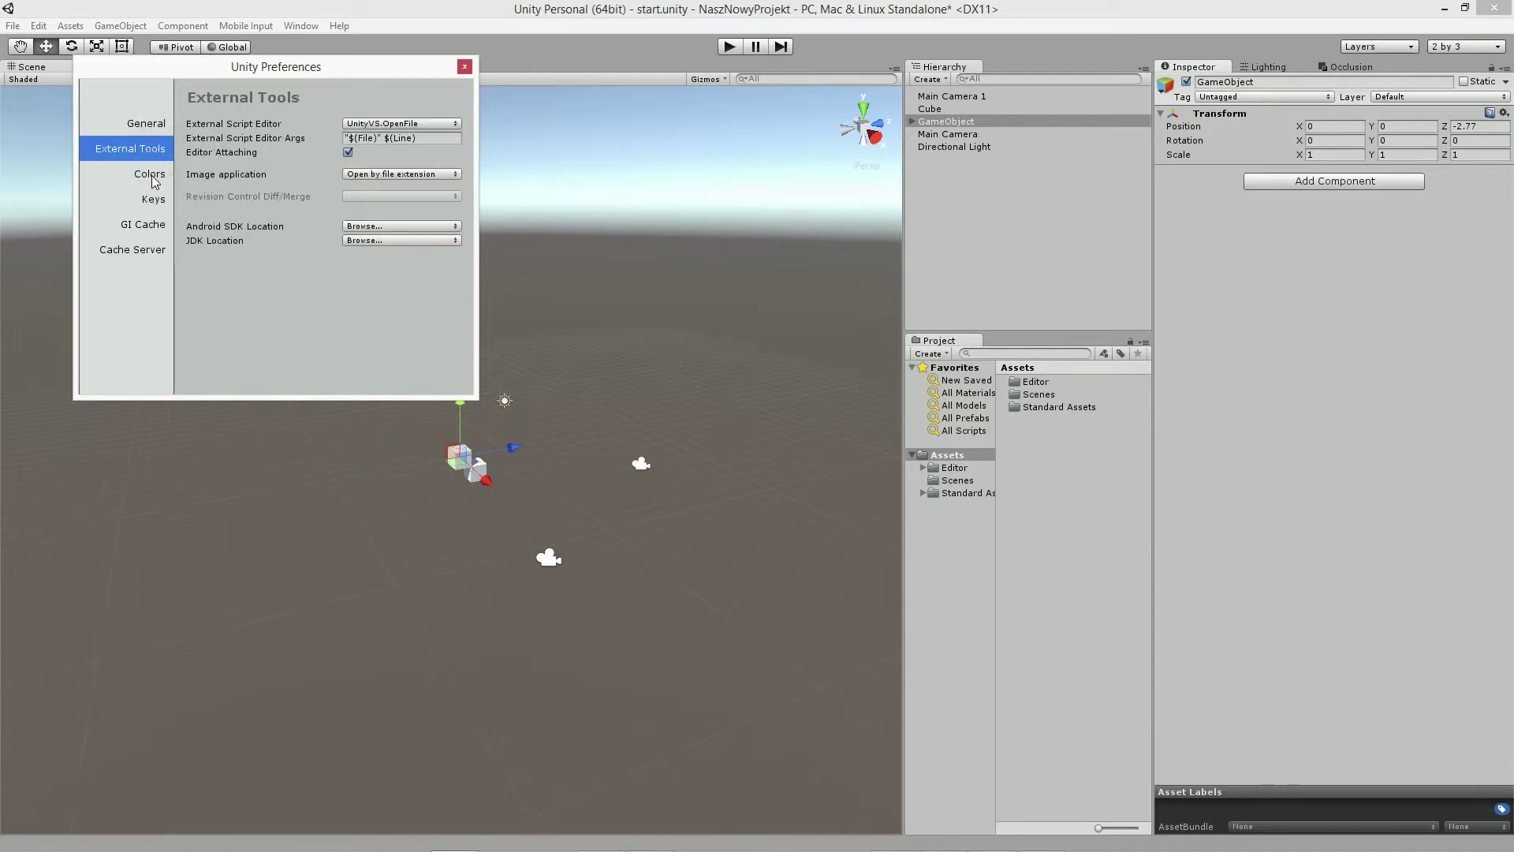
pyautogui.moveTo(317, 65); pyautogui.dragTo(332, 106)
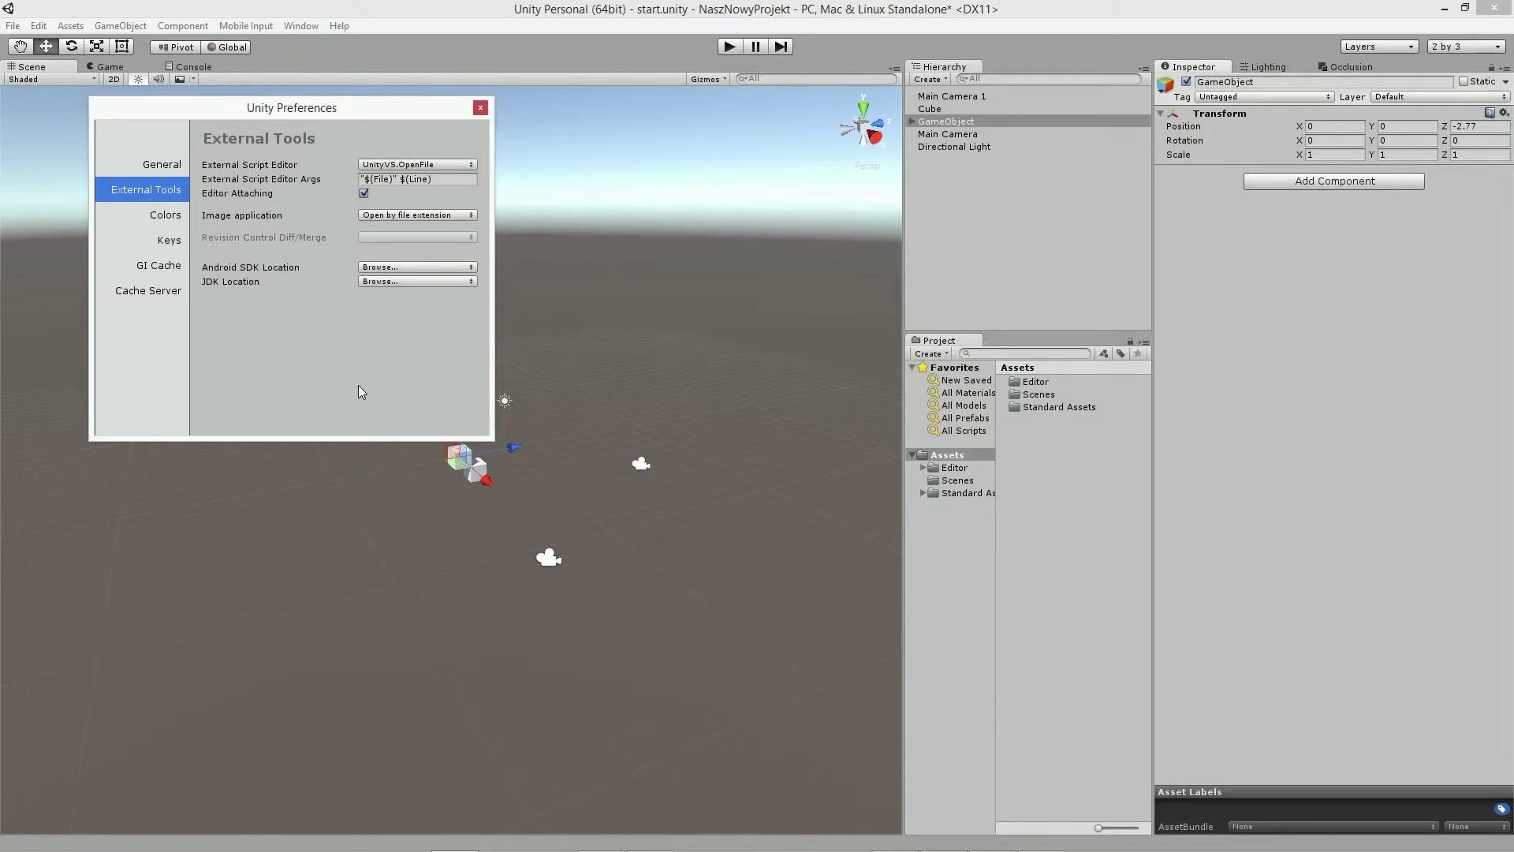
pyautogui.click(167, 216)
pyautogui.click(167, 240)
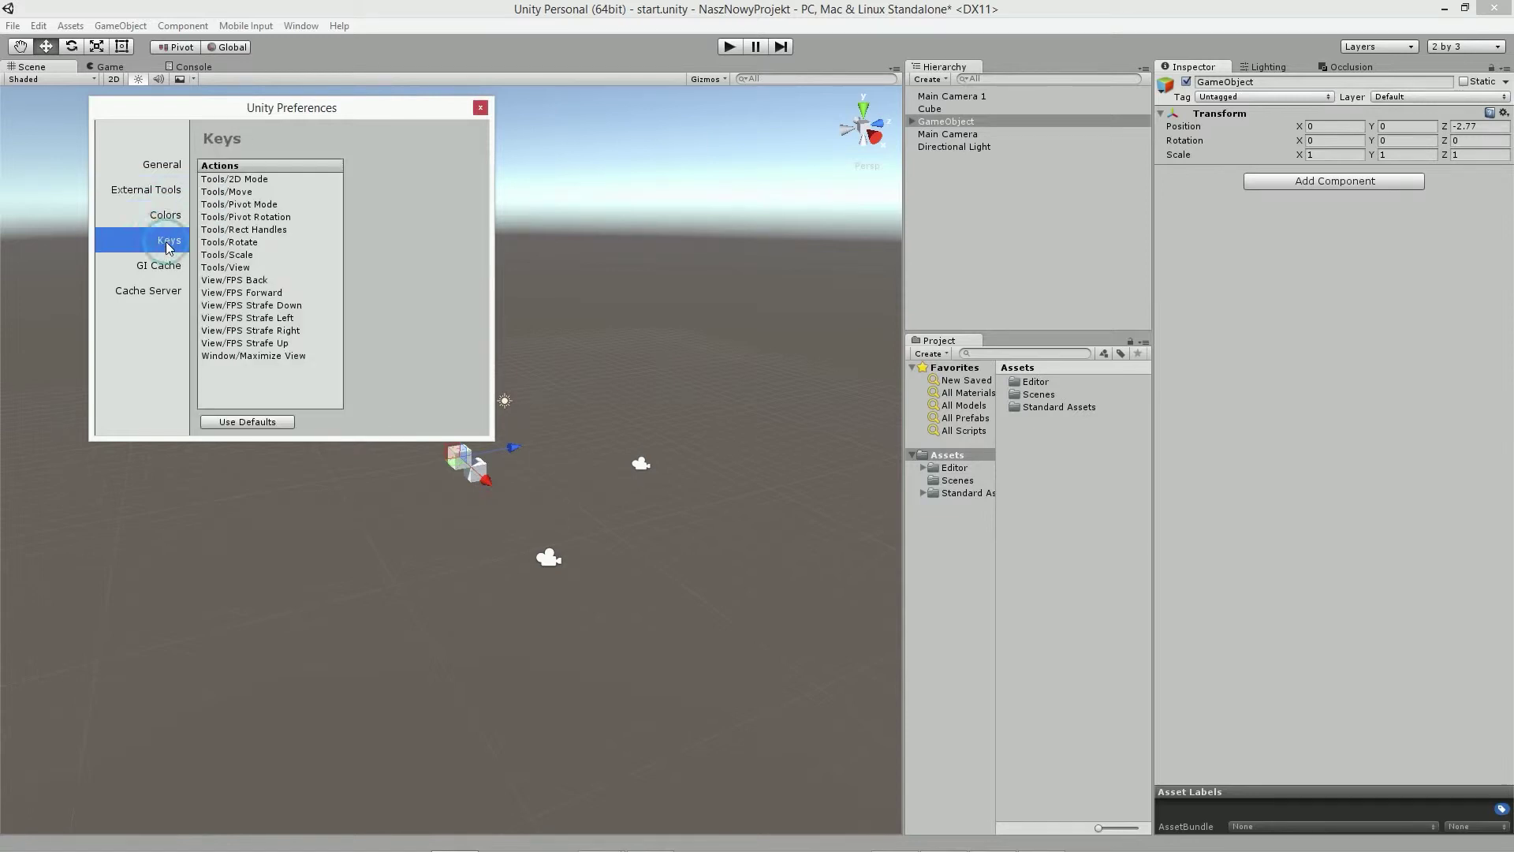
pyautogui.click(170, 268)
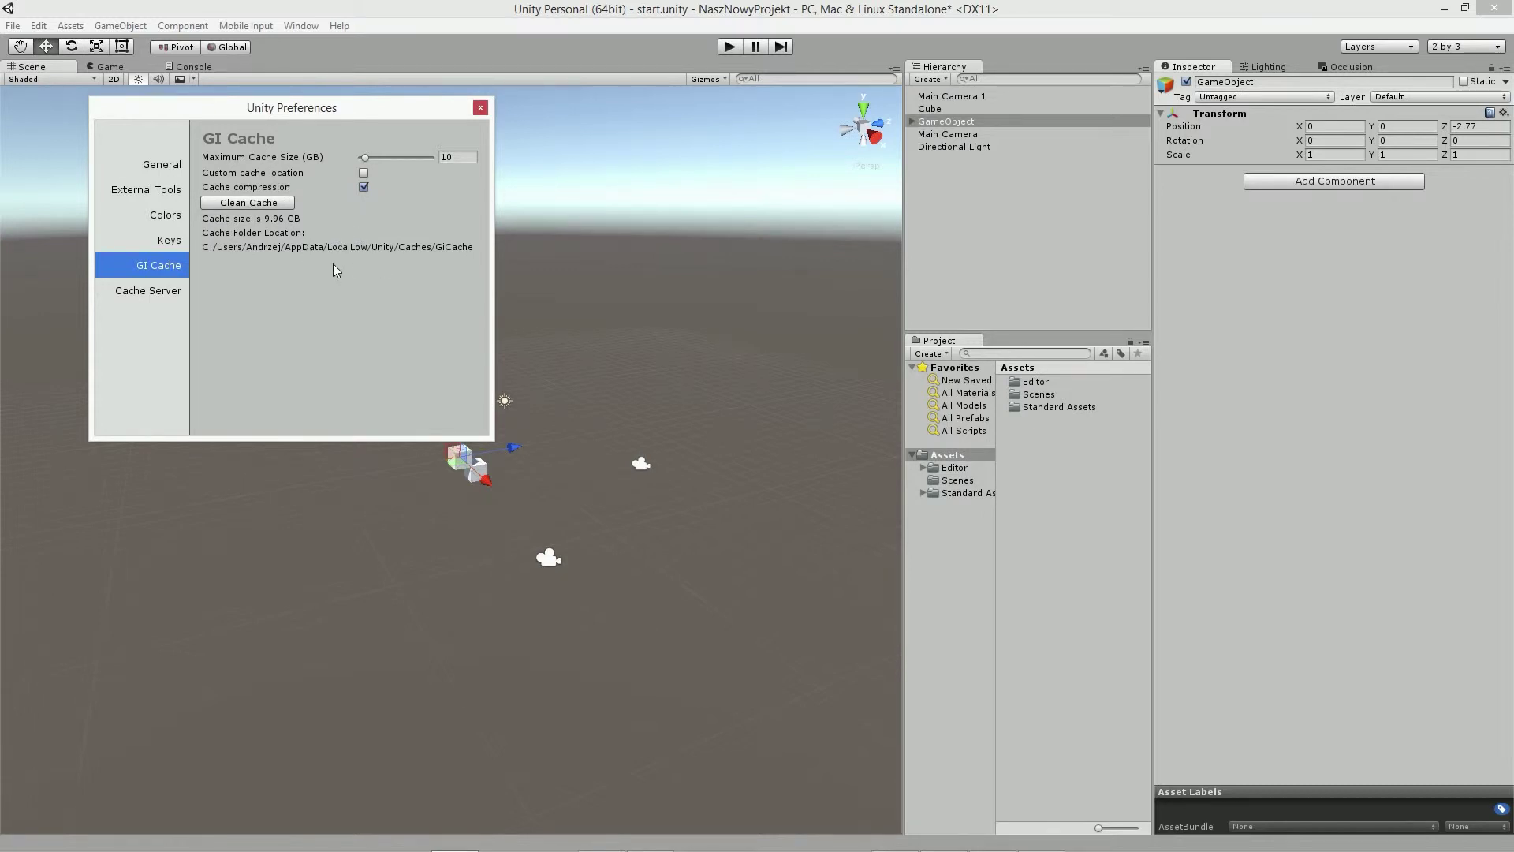
pyautogui.click(141, 292)
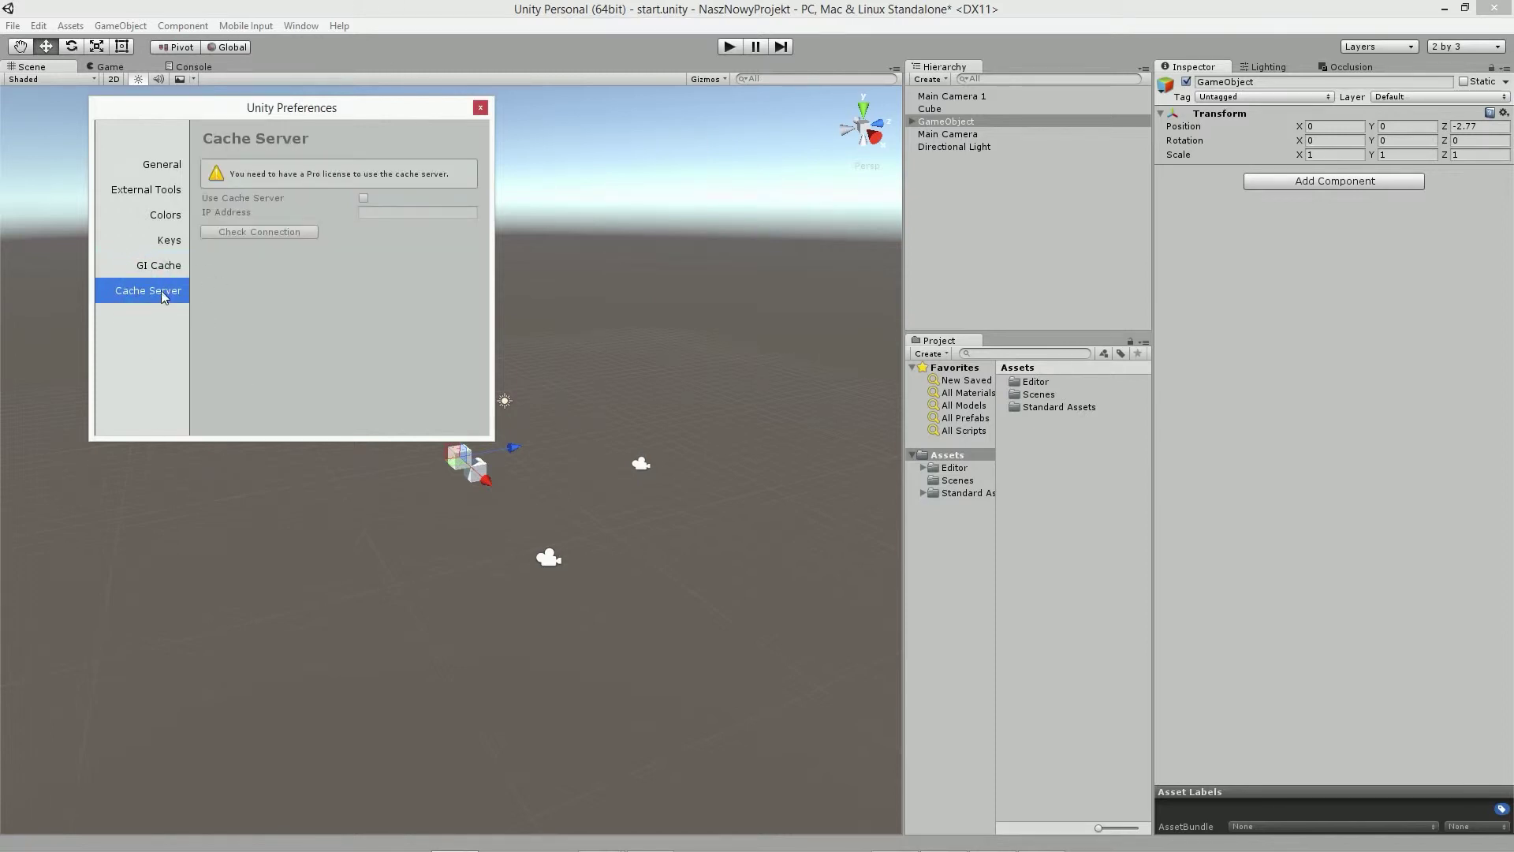
pyautogui.click(162, 164)
pyautogui.click(480, 108)
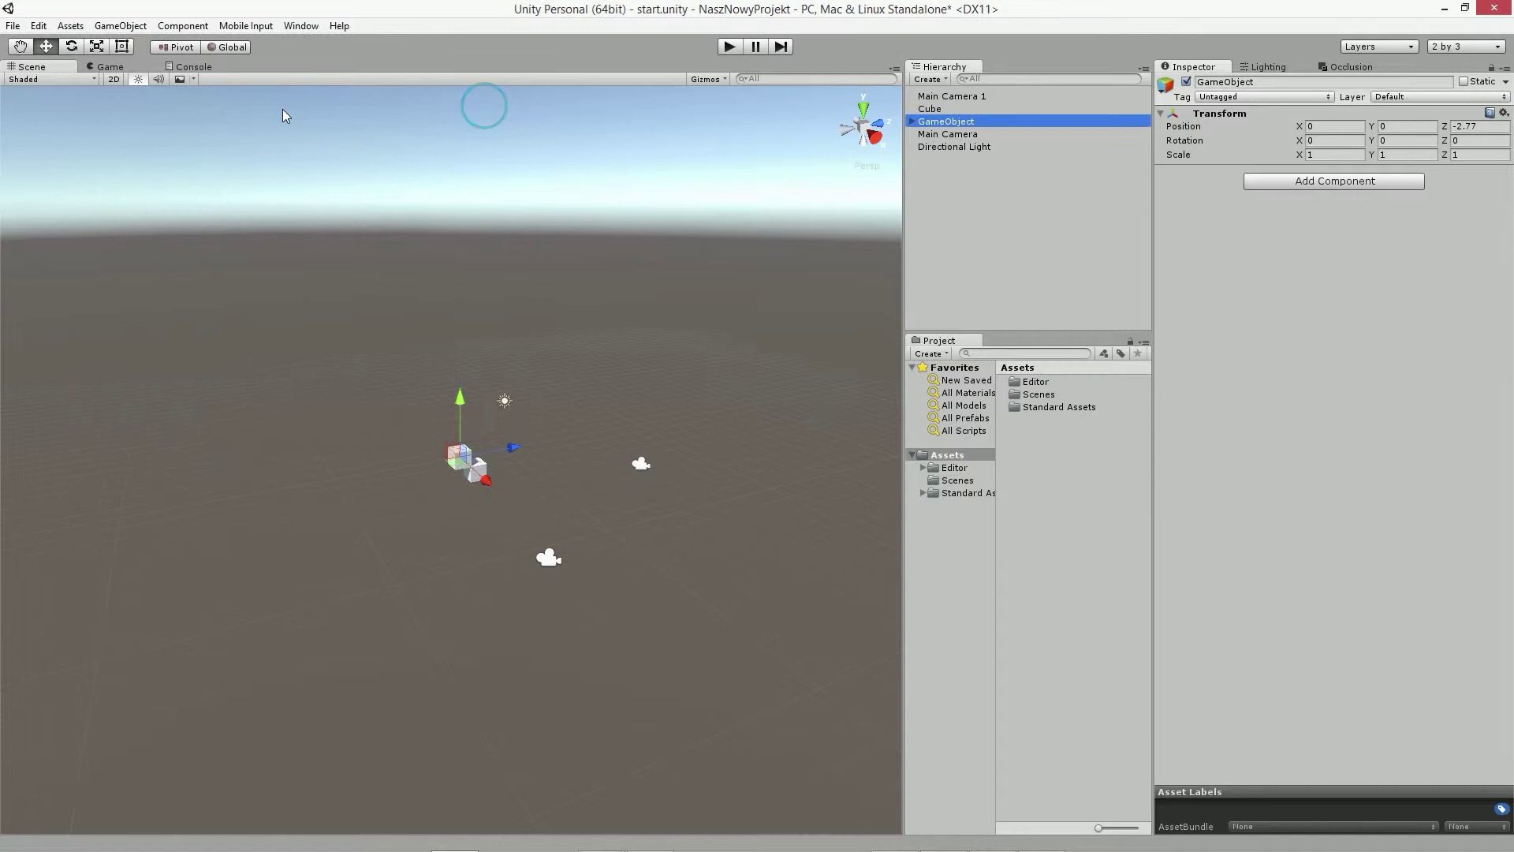
pyautogui.click(38, 25)
pyautogui.click(70, 275)
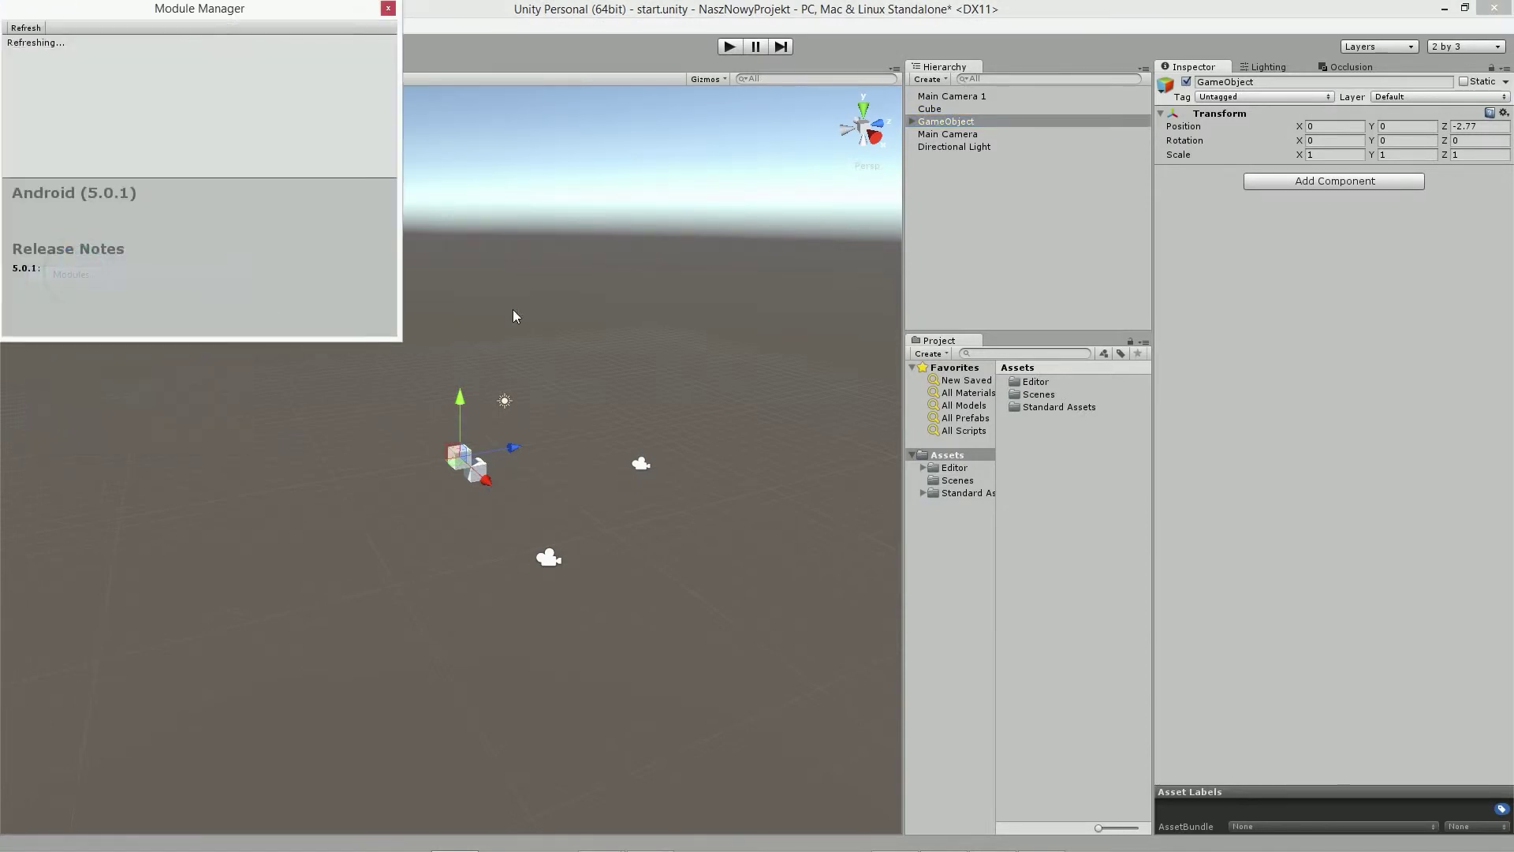
pyautogui.click(387, 10)
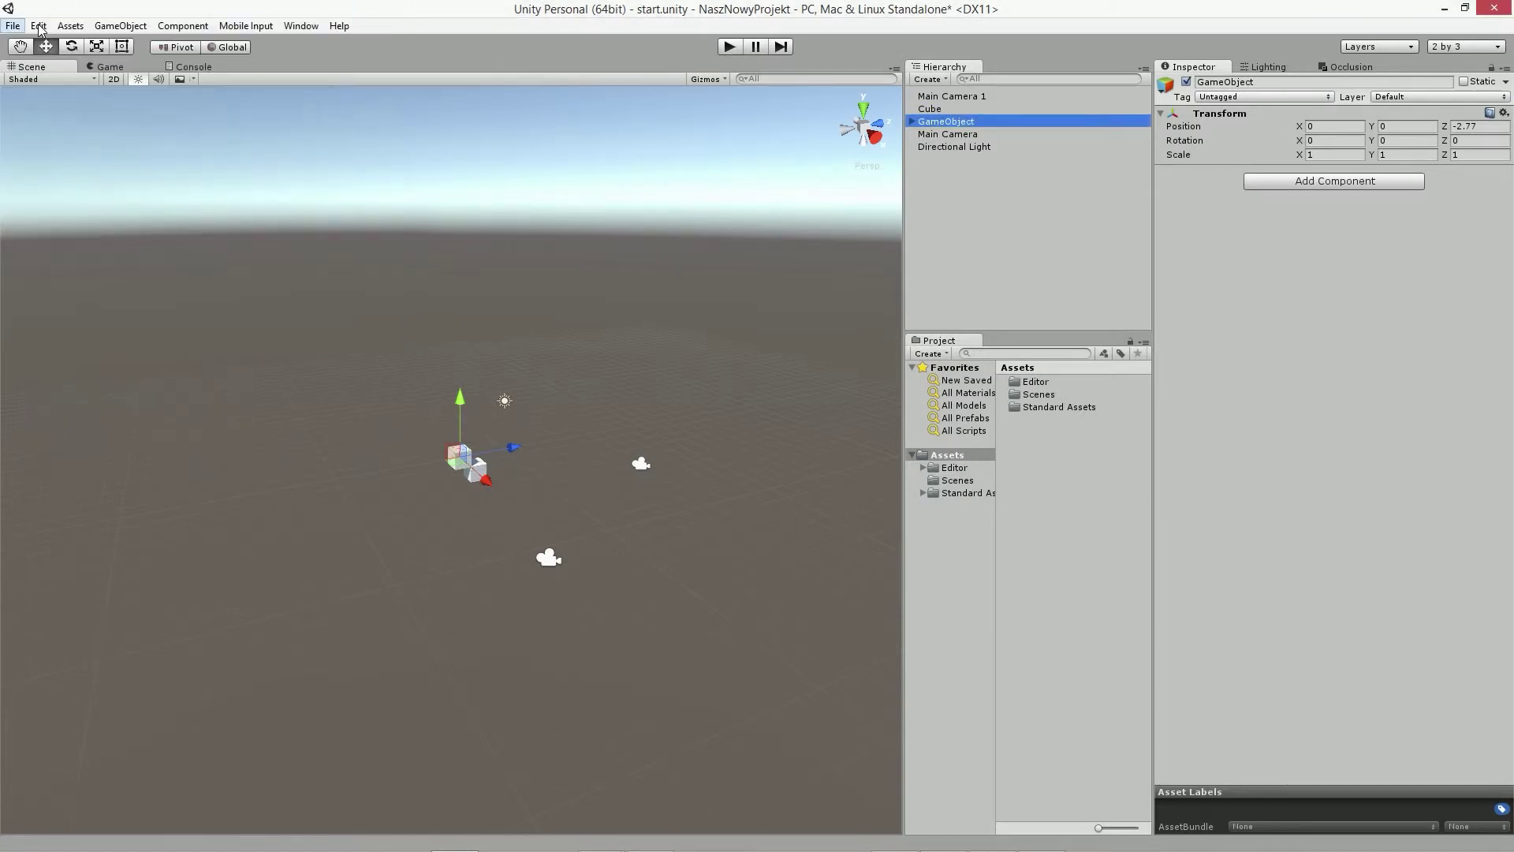
pyautogui.click(70, 25)
pyautogui.moveTo(40, 26)
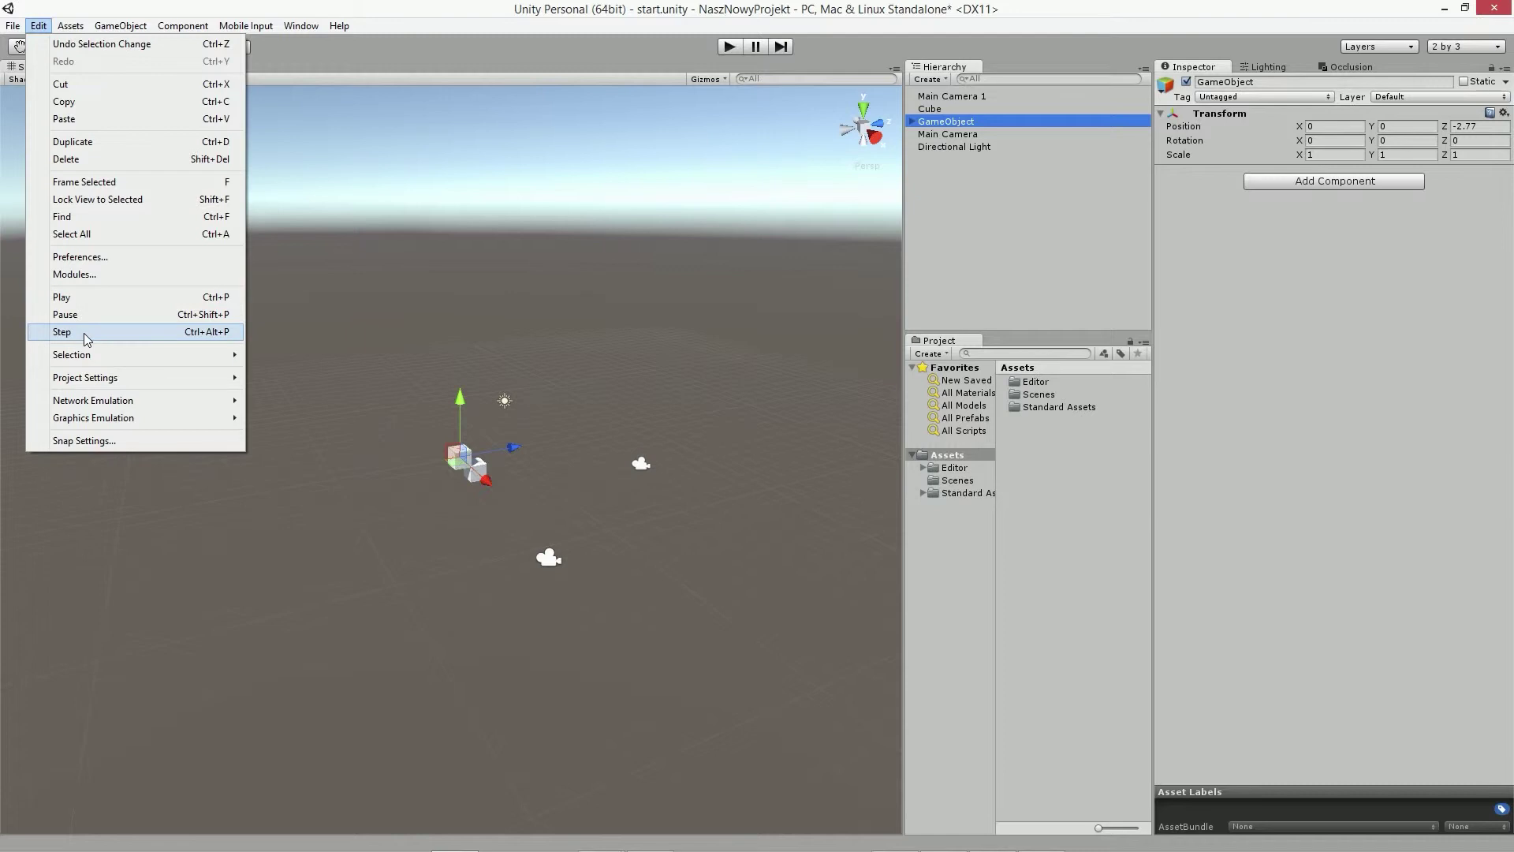
pyautogui.click(713, 50)
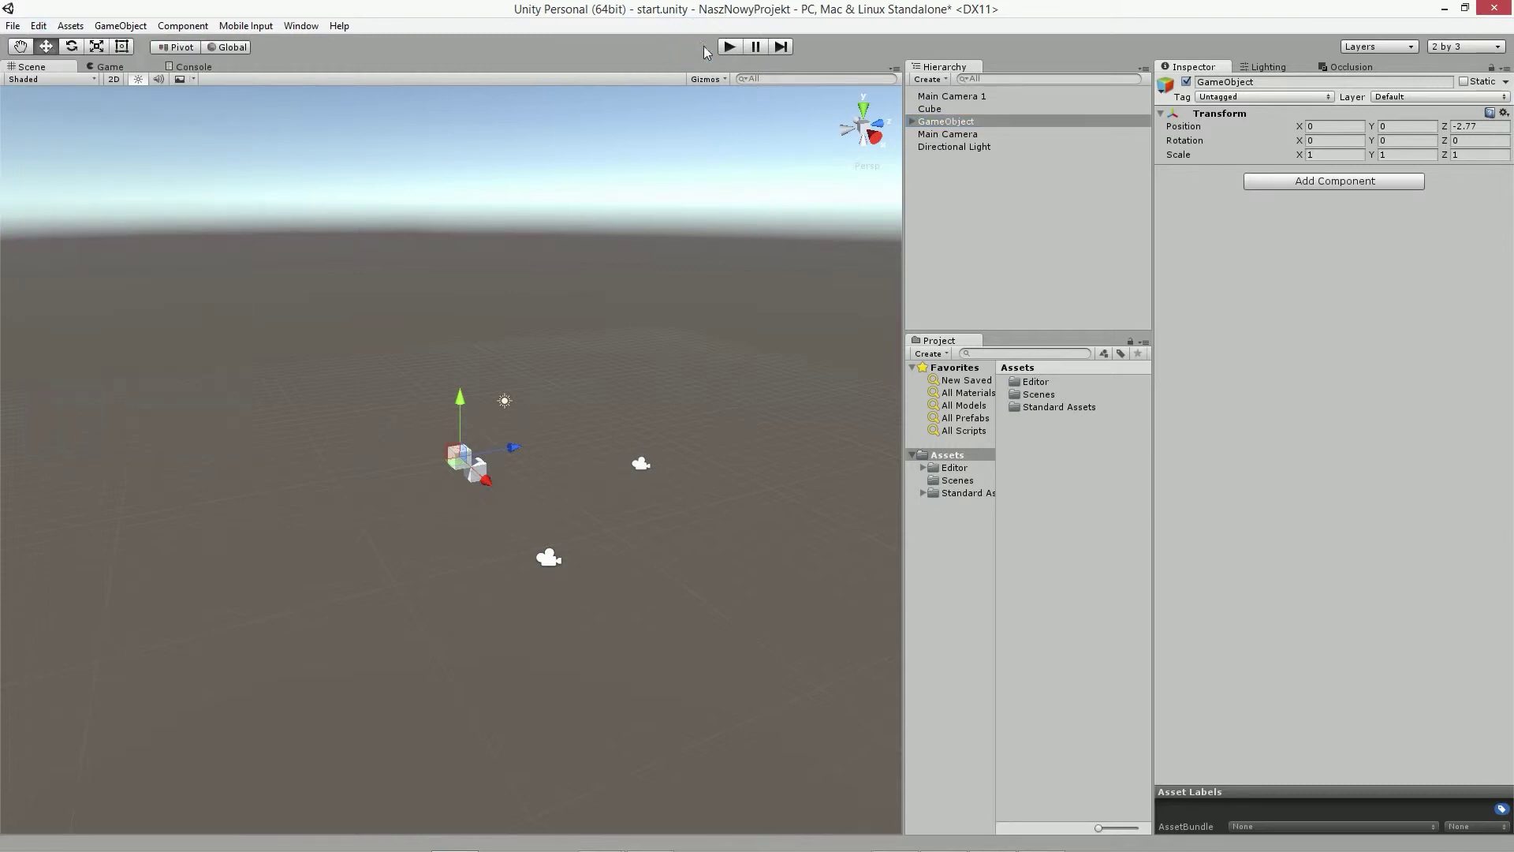
# Open Edit > Project Settings > Input and expand the InputManager's Axes list.
pyautogui.click(38, 25)
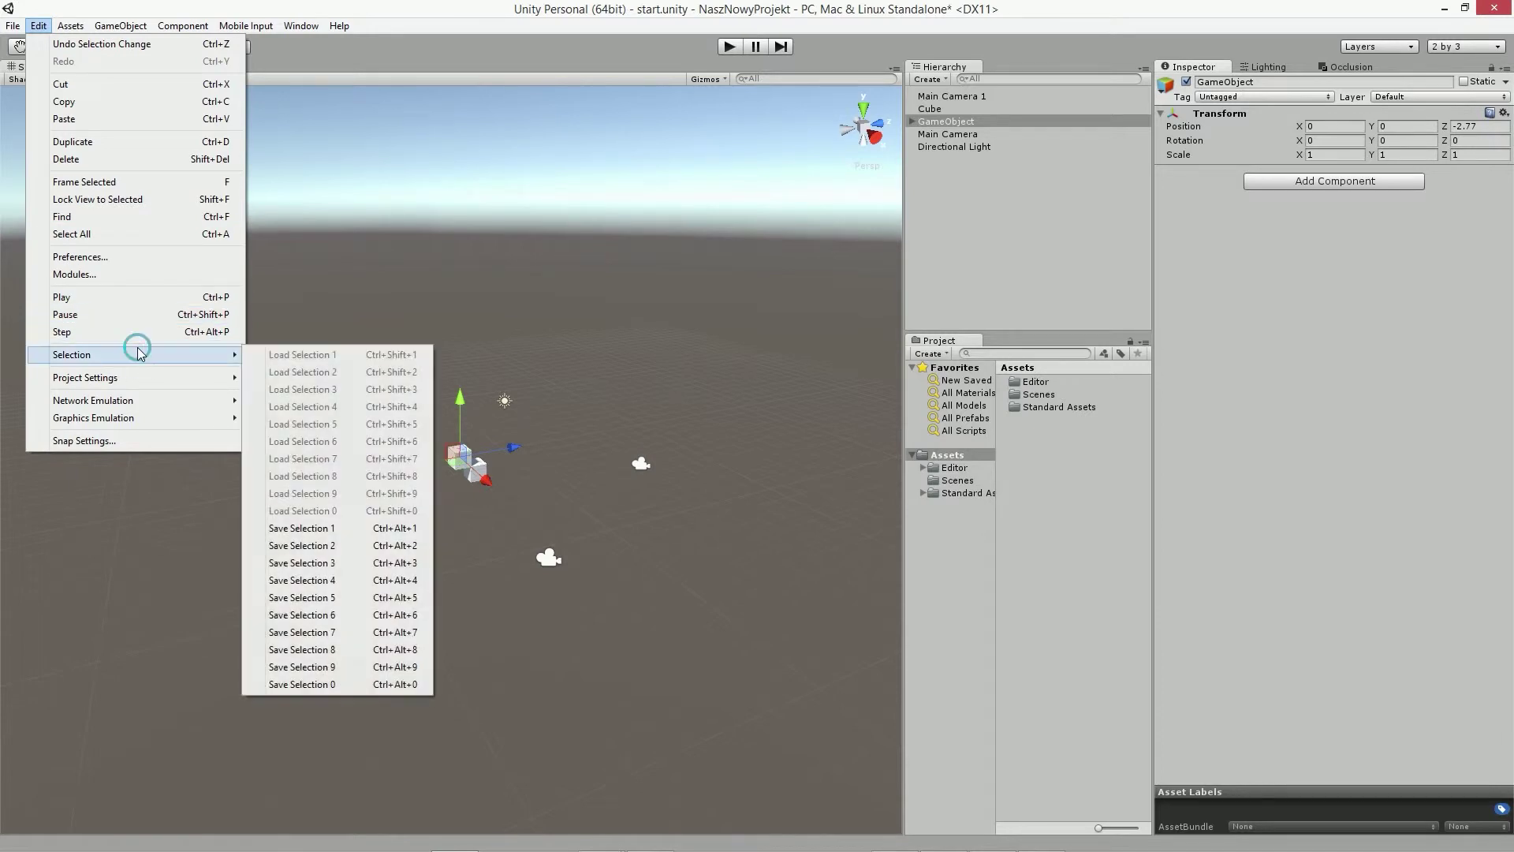
pyautogui.moveTo(207, 356)
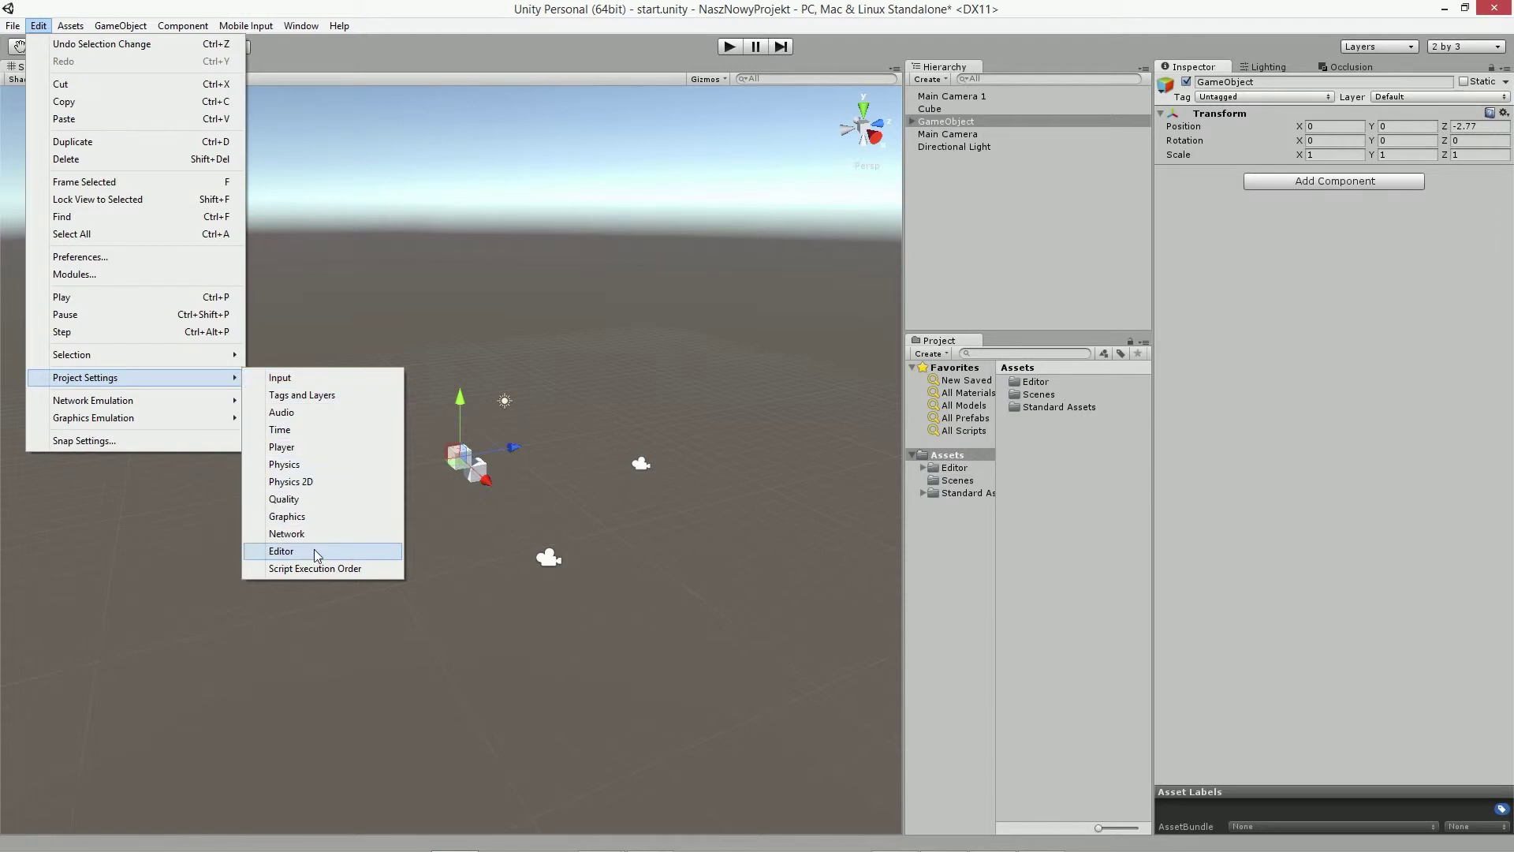
pyautogui.click(293, 377)
pyautogui.click(1160, 118)
pyautogui.click(1171, 148)
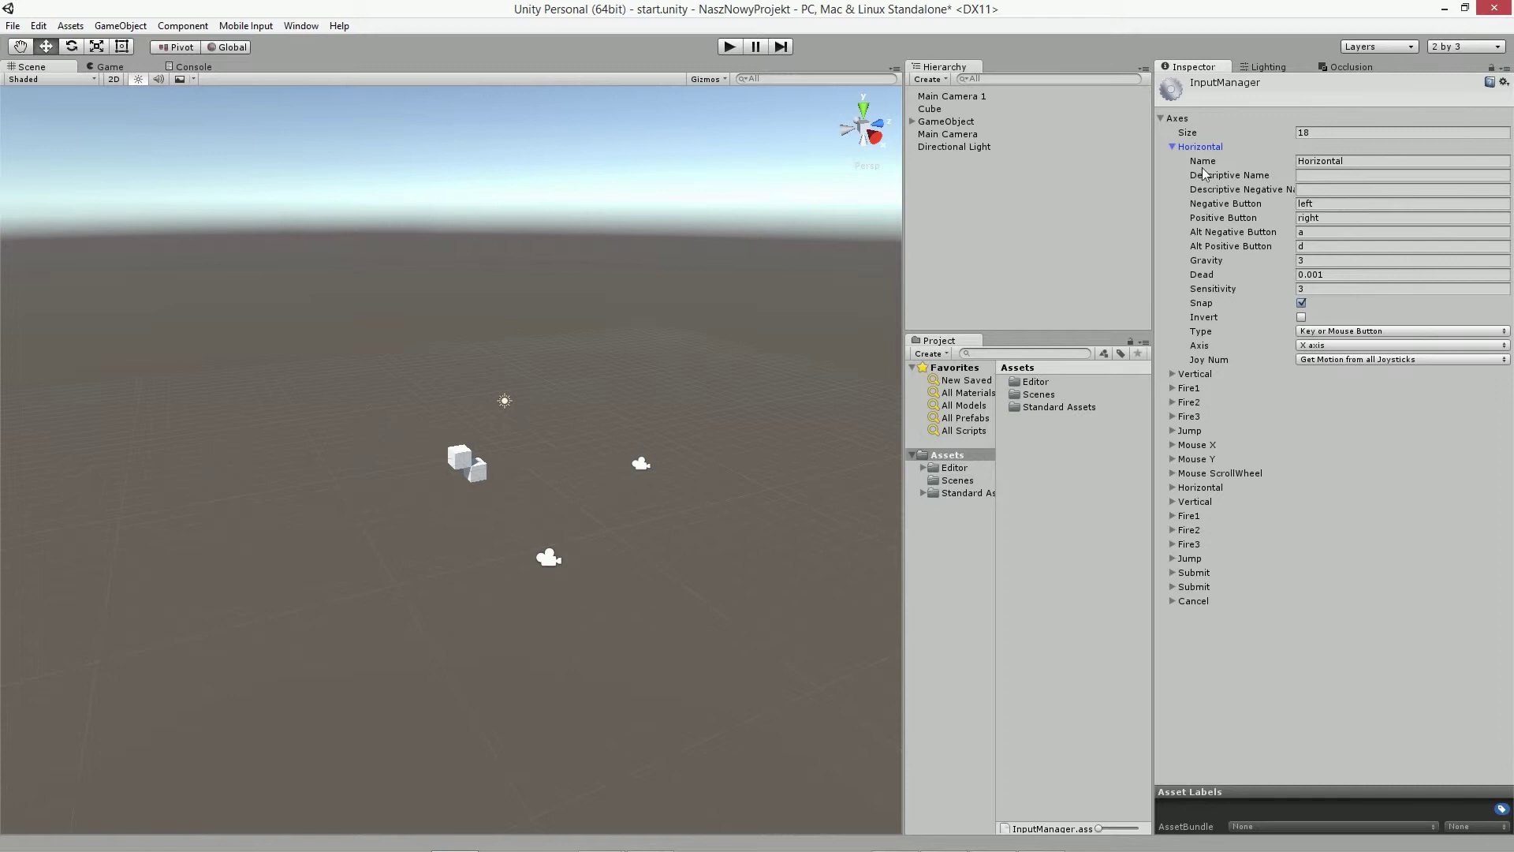
pyautogui.click(1171, 146)
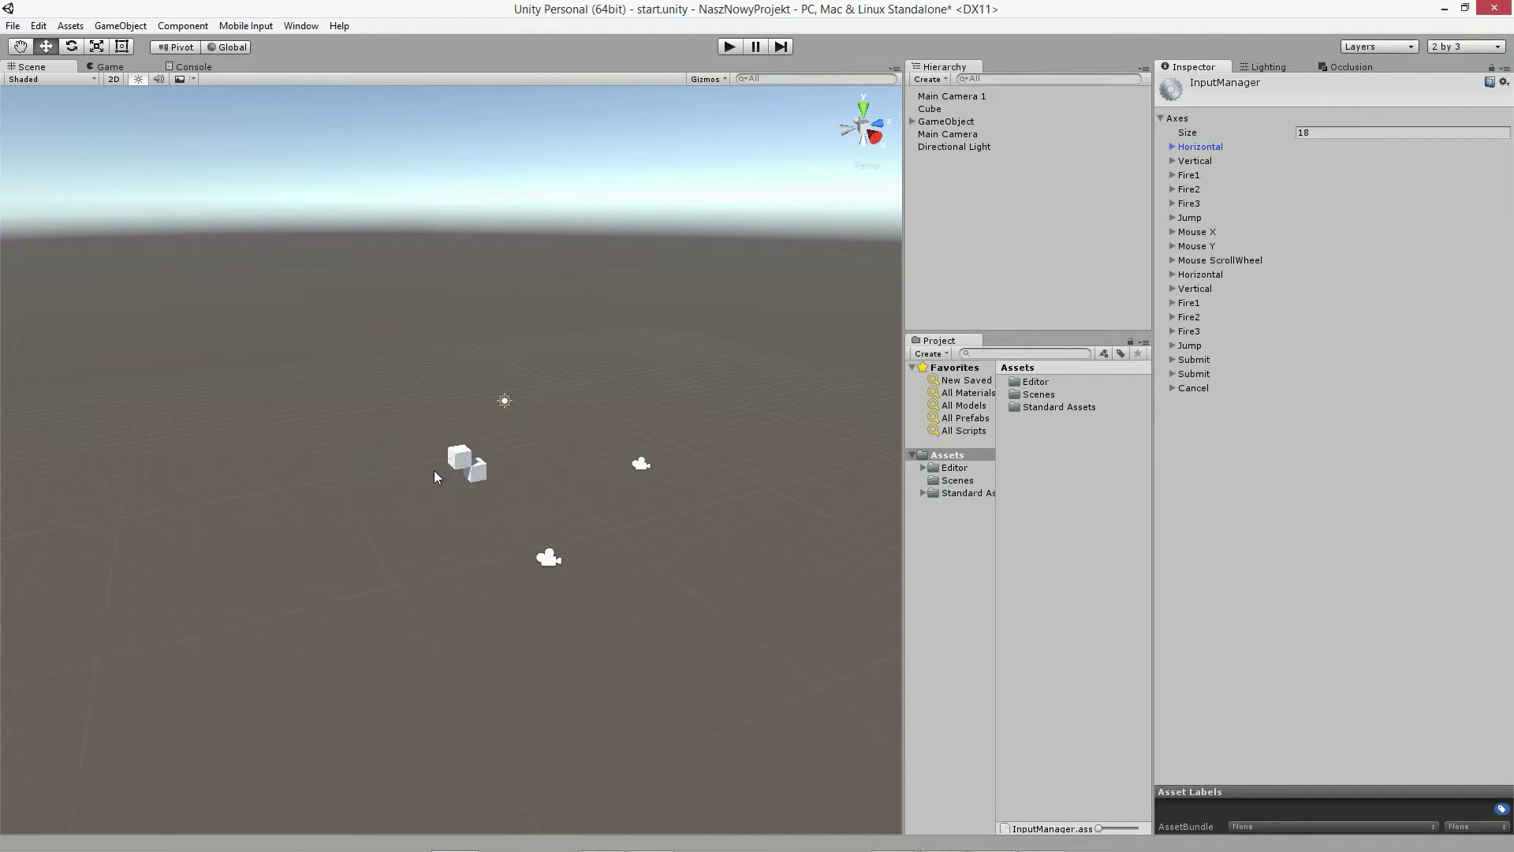
pyautogui.click(1173, 161)
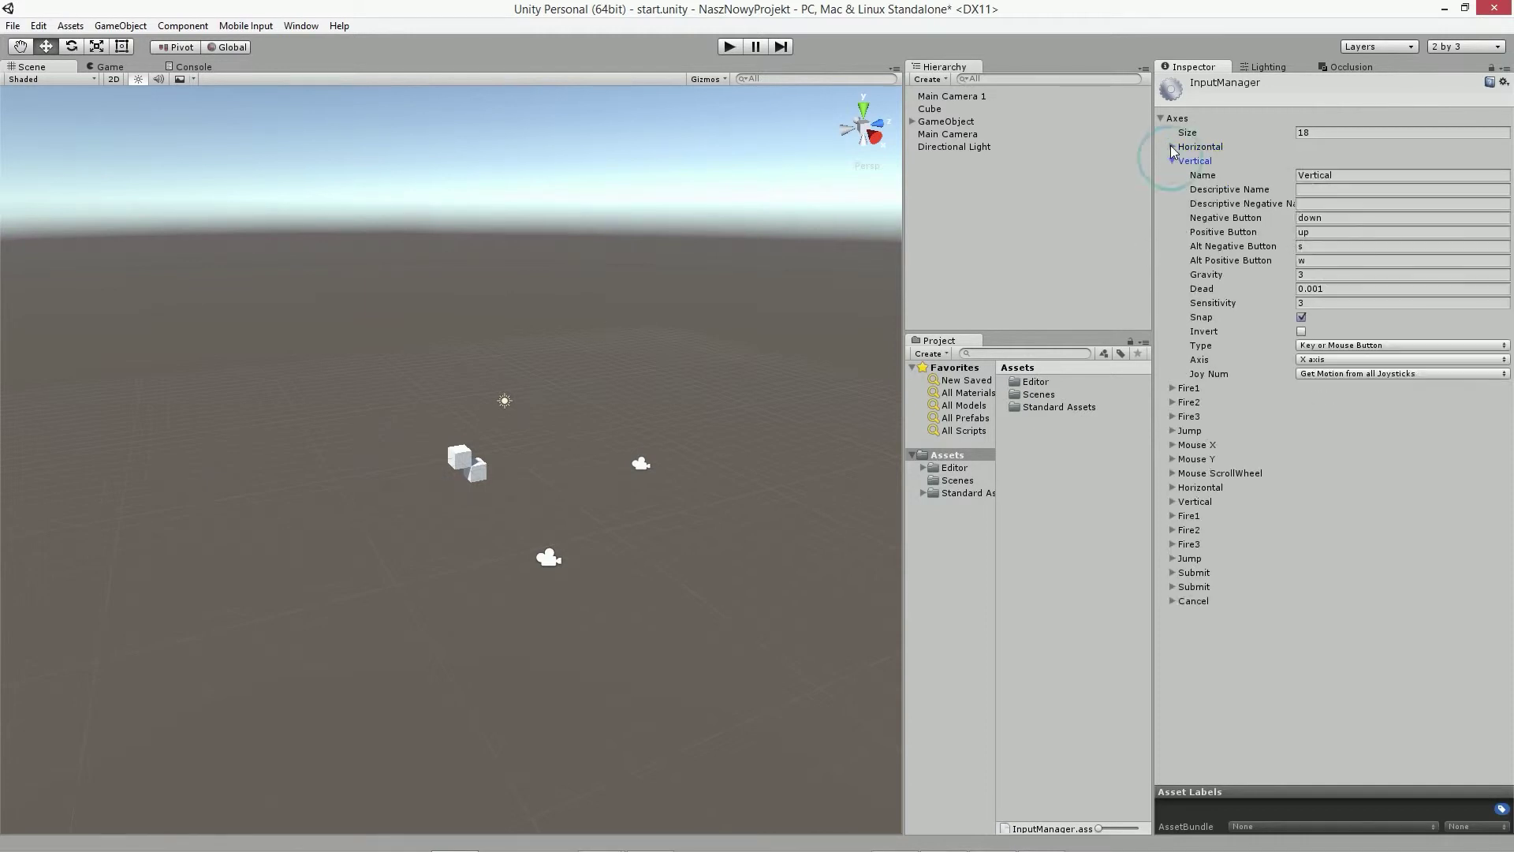
pyautogui.click(1173, 147)
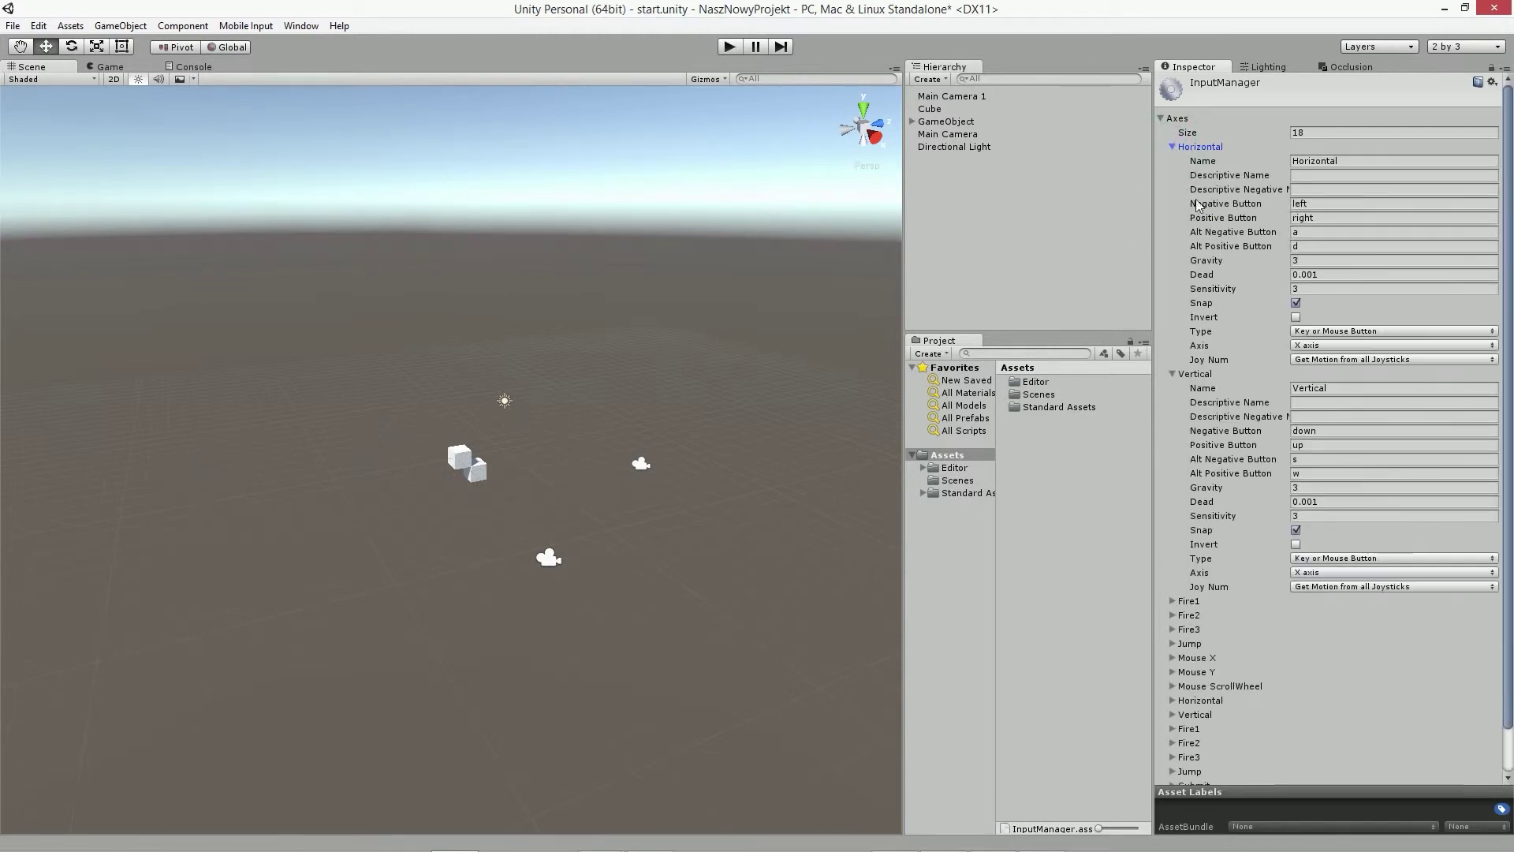
pyautogui.click(1309, 246)
pyautogui.click(1328, 471)
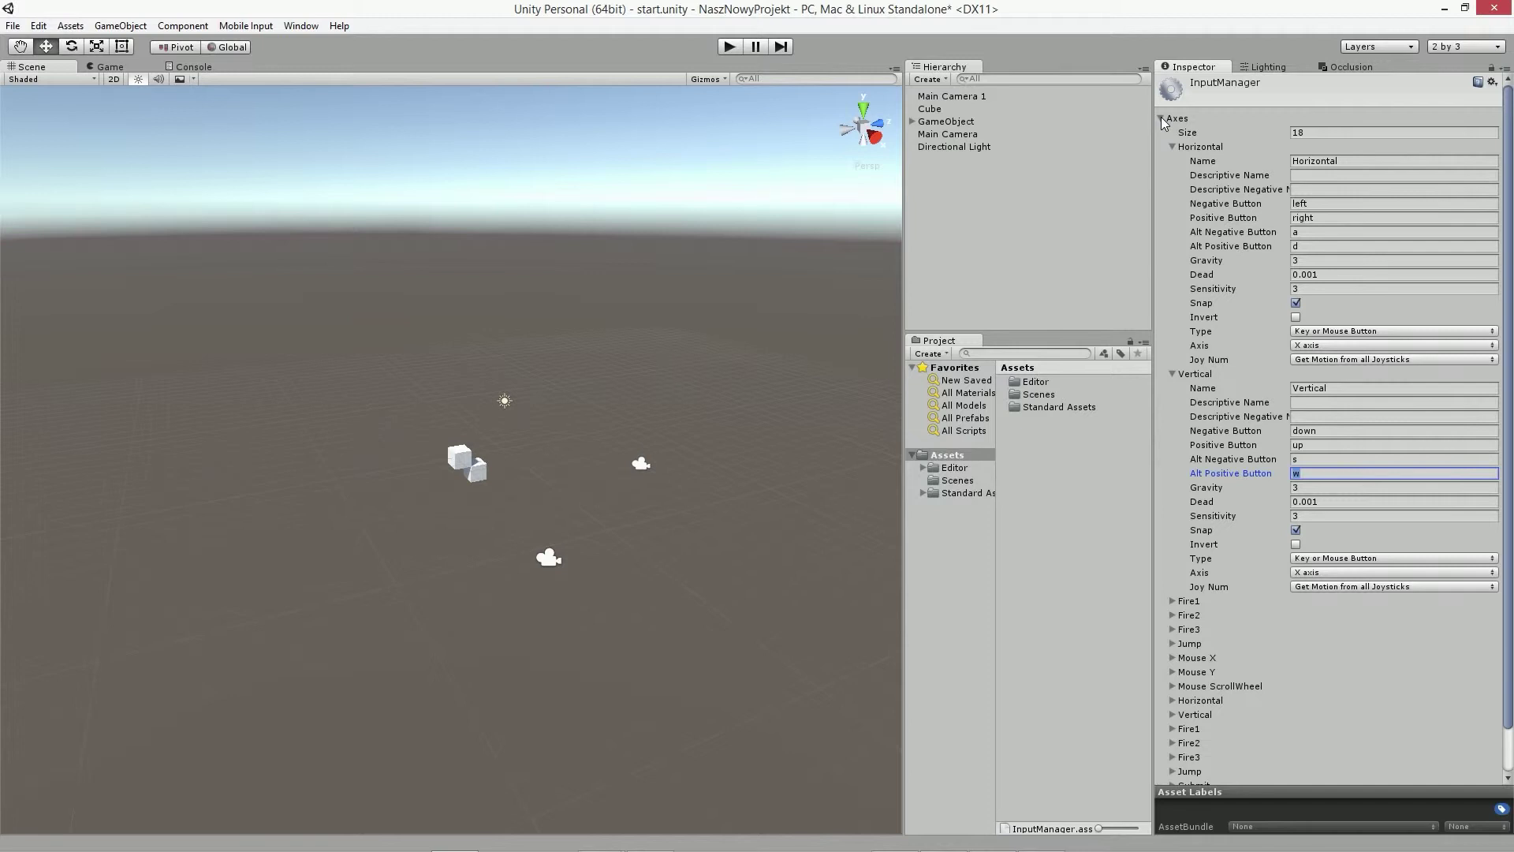
pyautogui.click(1162, 118)
pyautogui.click(1162, 119)
pyautogui.click(1167, 146)
pyautogui.click(1171, 162)
pyautogui.click(1171, 176)
pyautogui.click(1170, 177)
pyautogui.click(1169, 186)
pyautogui.click(1168, 186)
pyautogui.click(1168, 186)
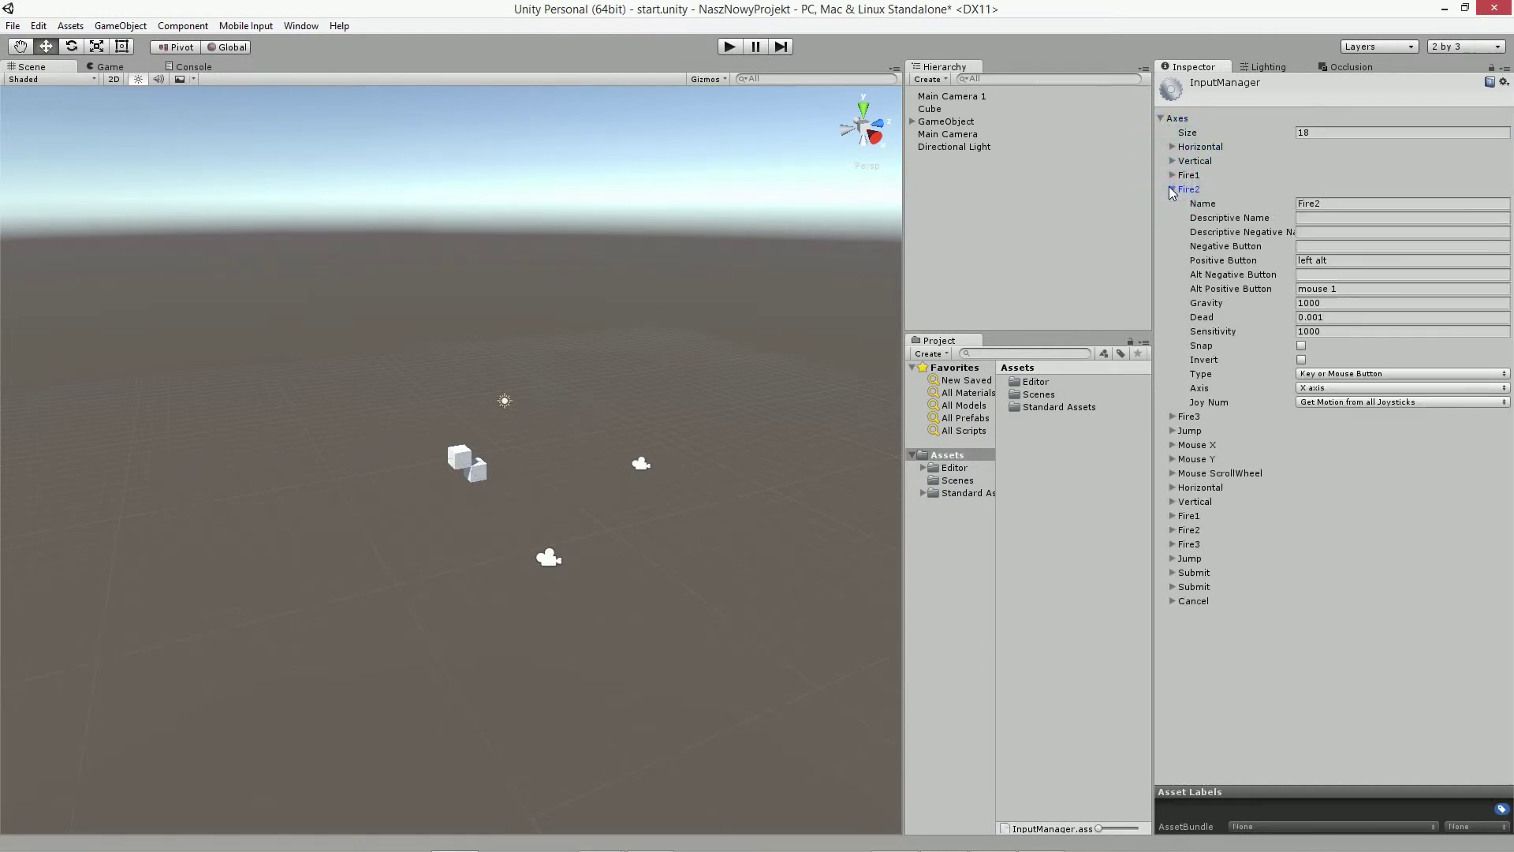
pyautogui.click(1170, 189)
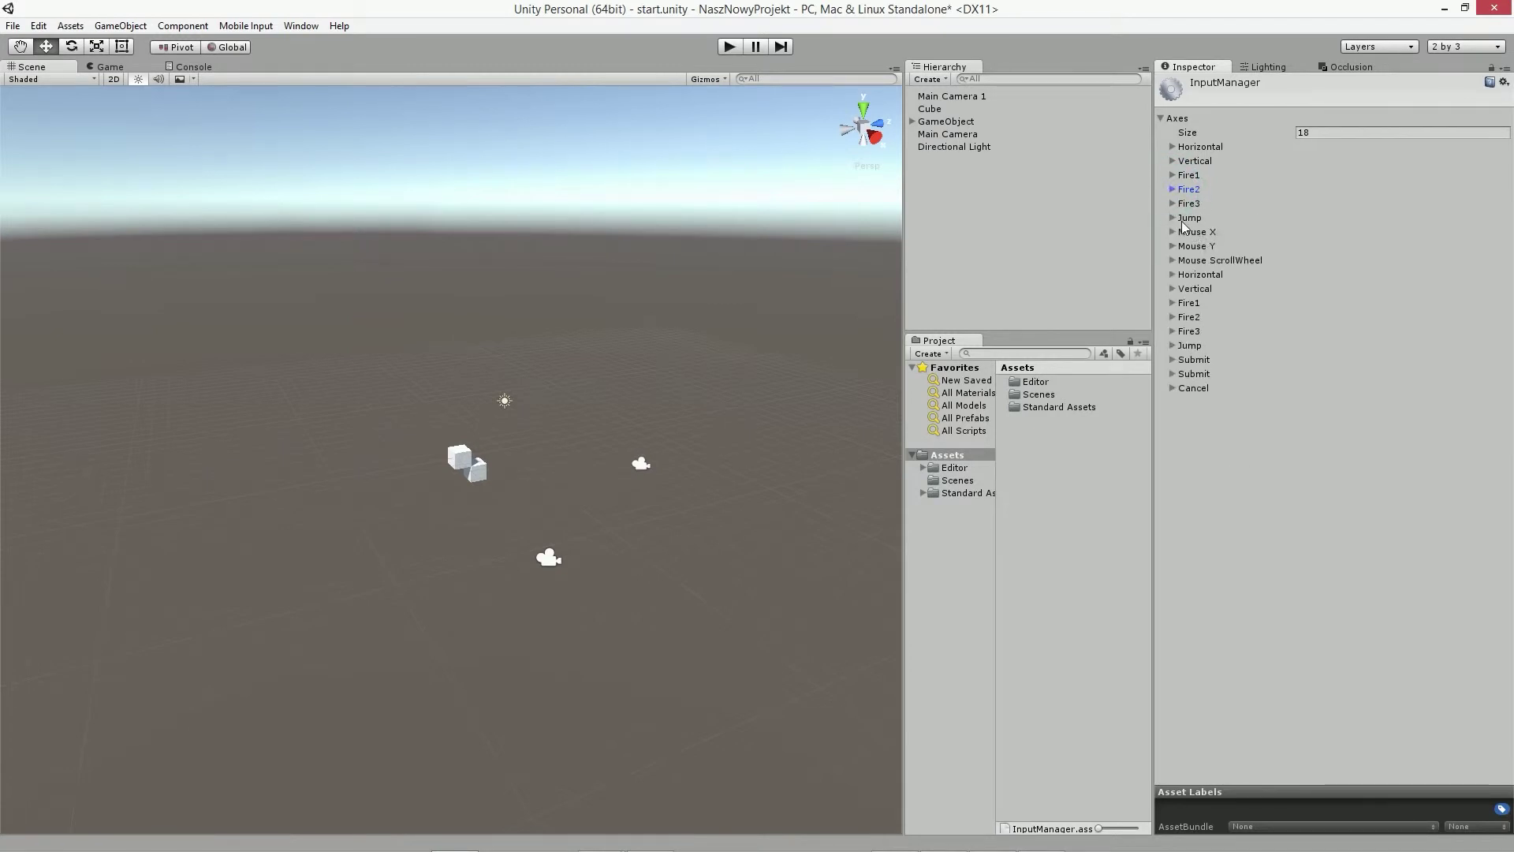
pyautogui.click(1172, 217)
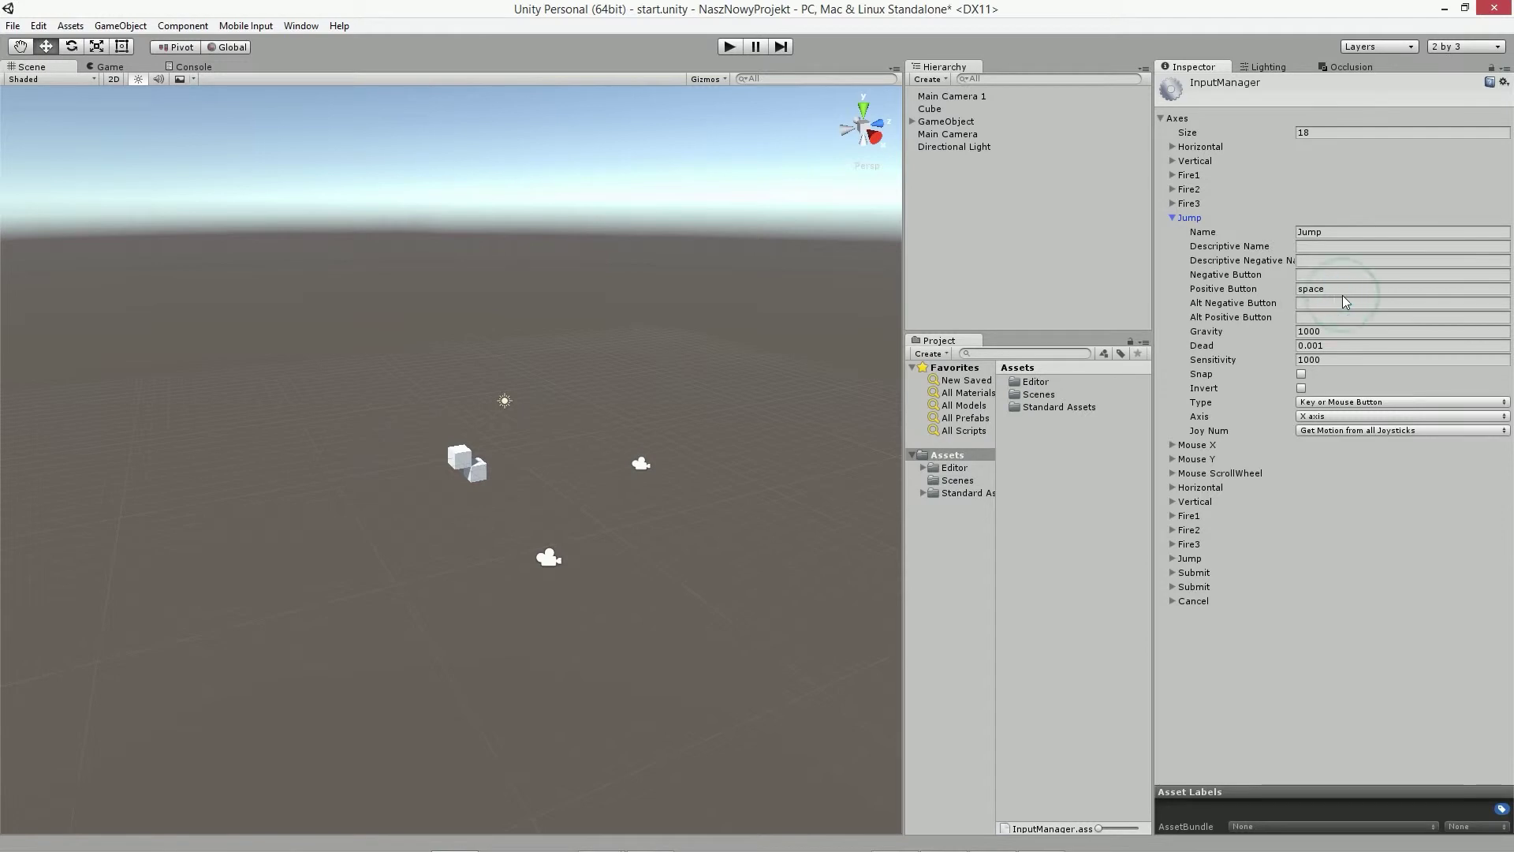
pyautogui.click(1172, 218)
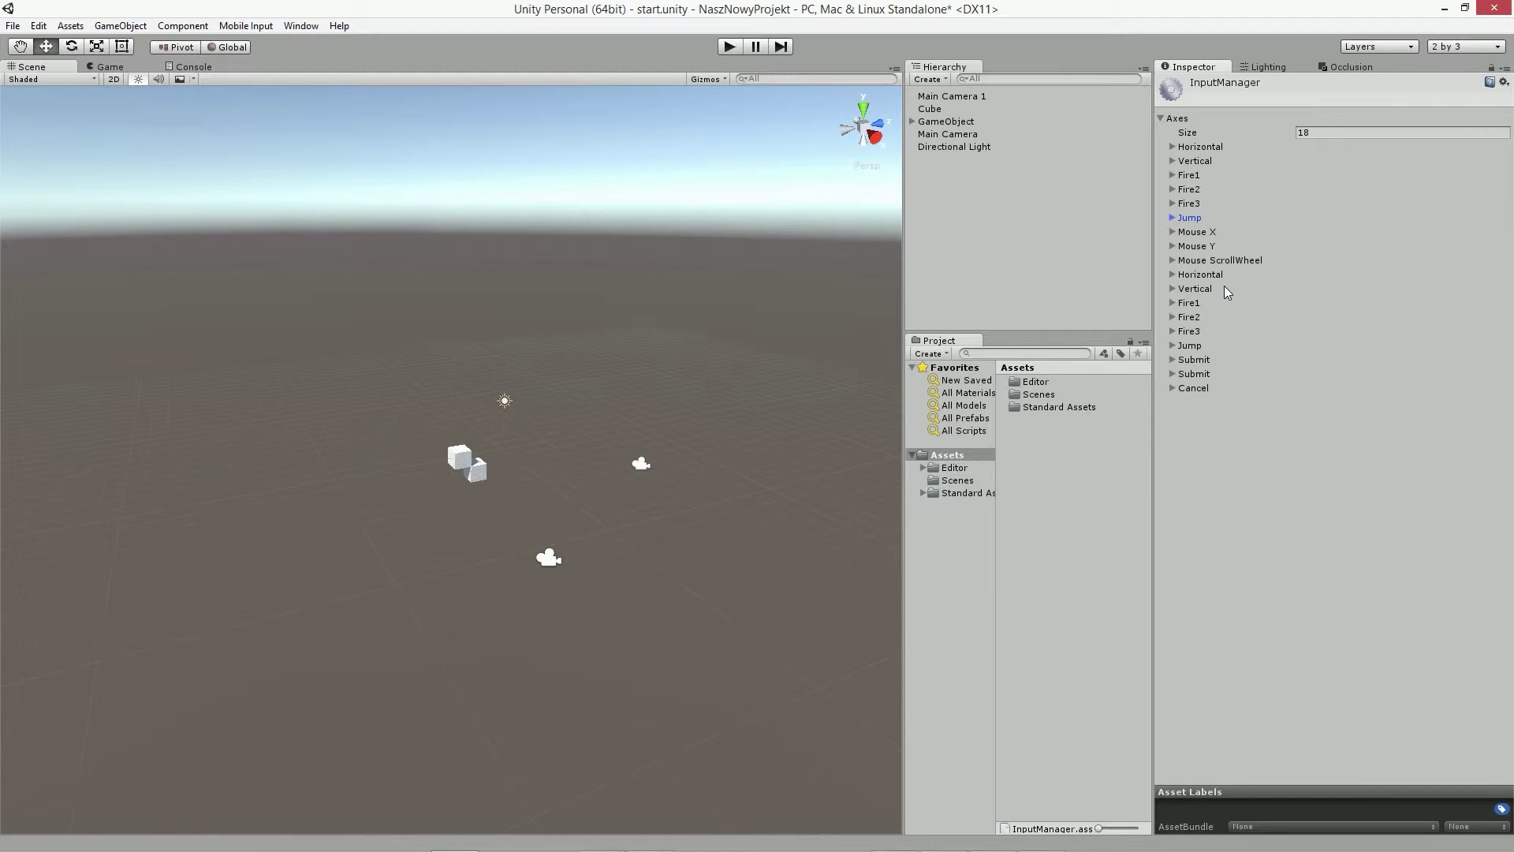
pyautogui.click(1325, 133)
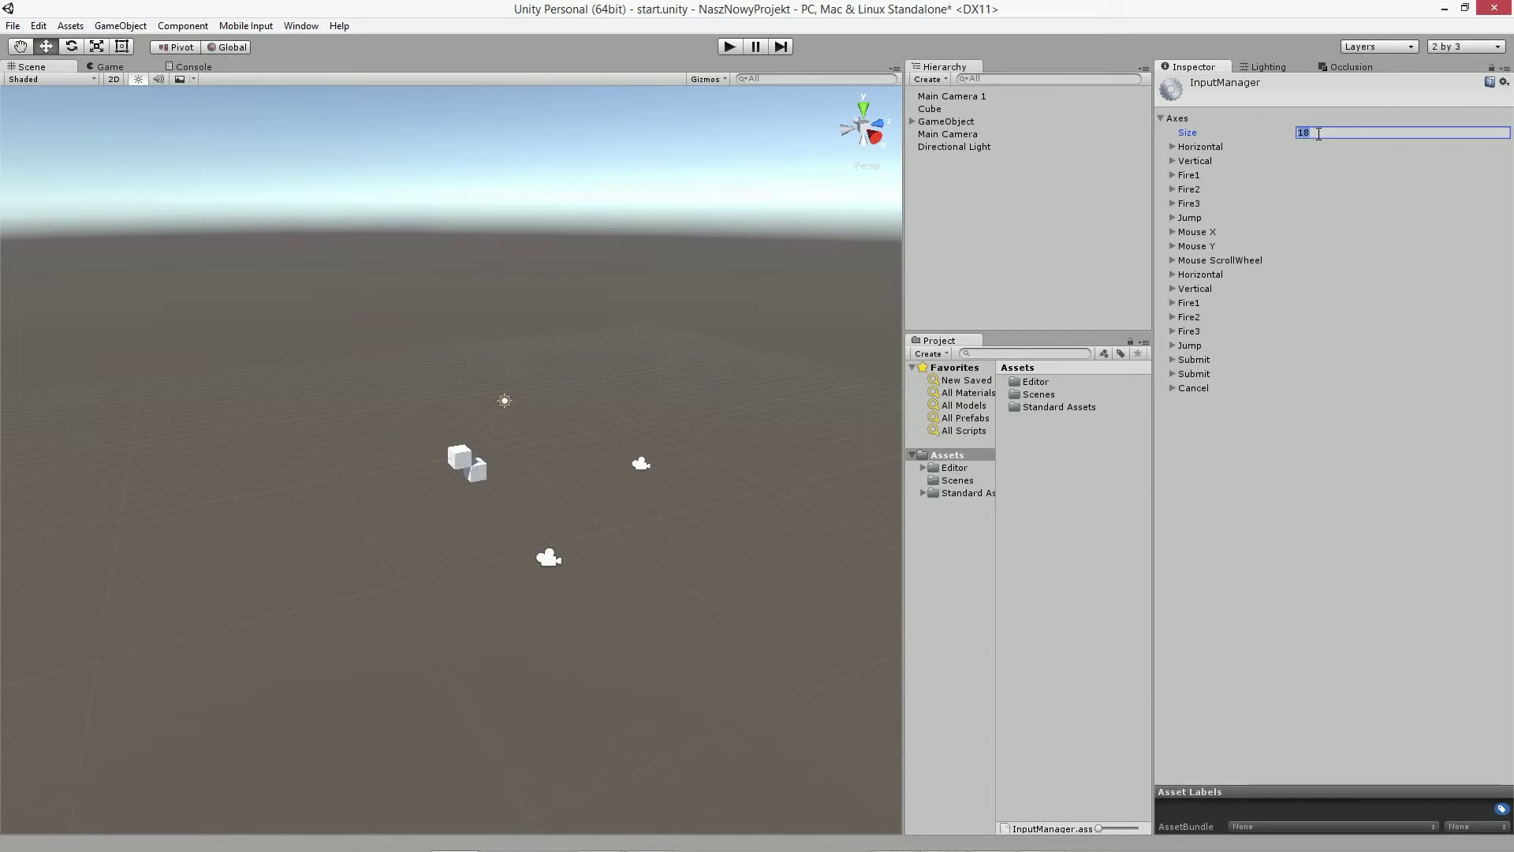
# Cut the Axes Size from 18 to 9, then expand and collapse the Horizontal axis.
pyautogui.write('9')
pyautogui.press('Return')
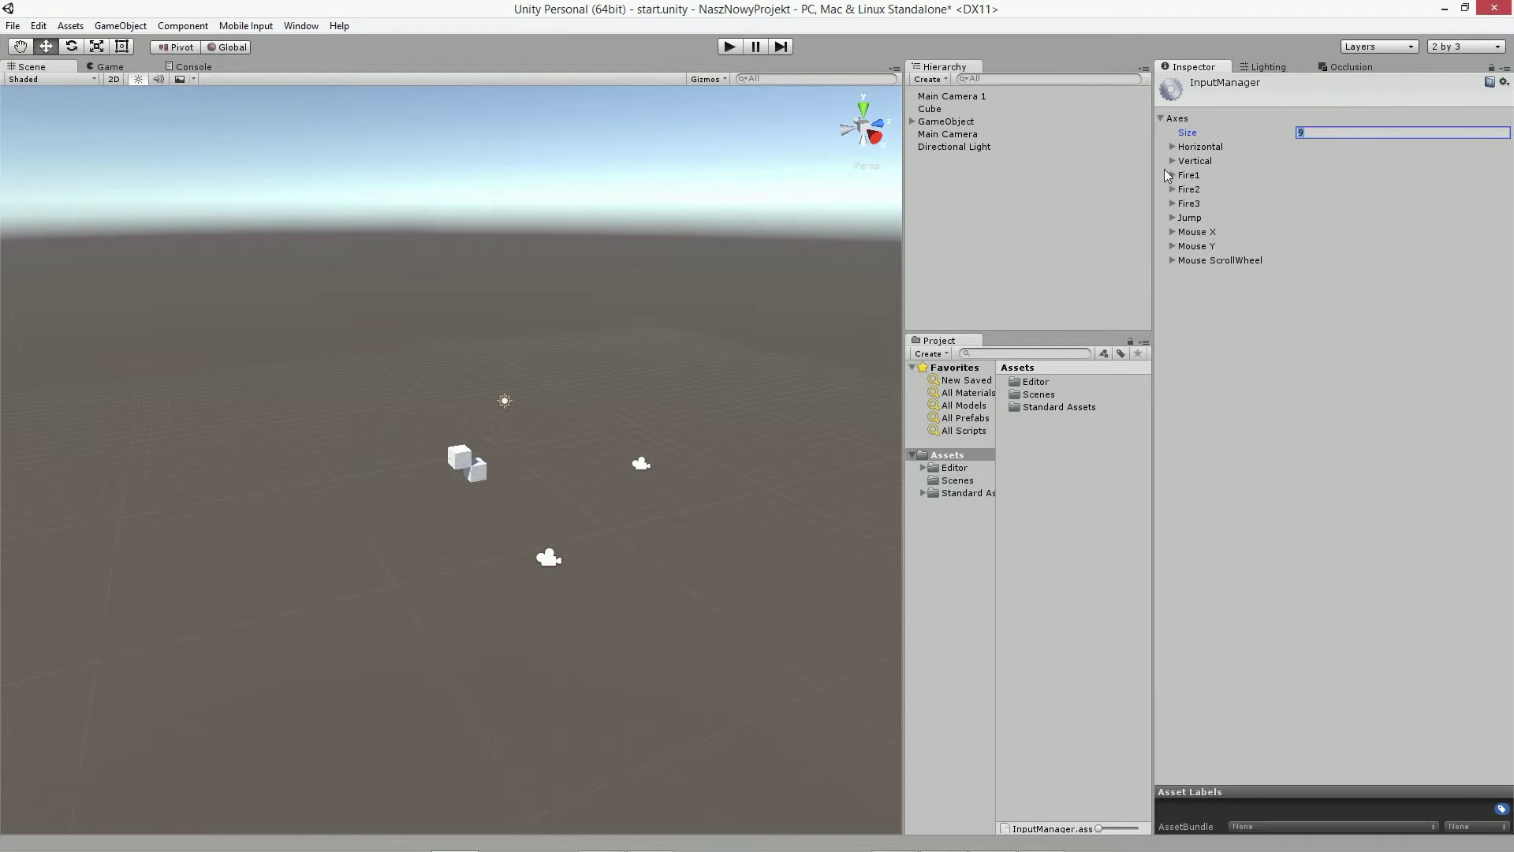
pyautogui.click(1171, 147)
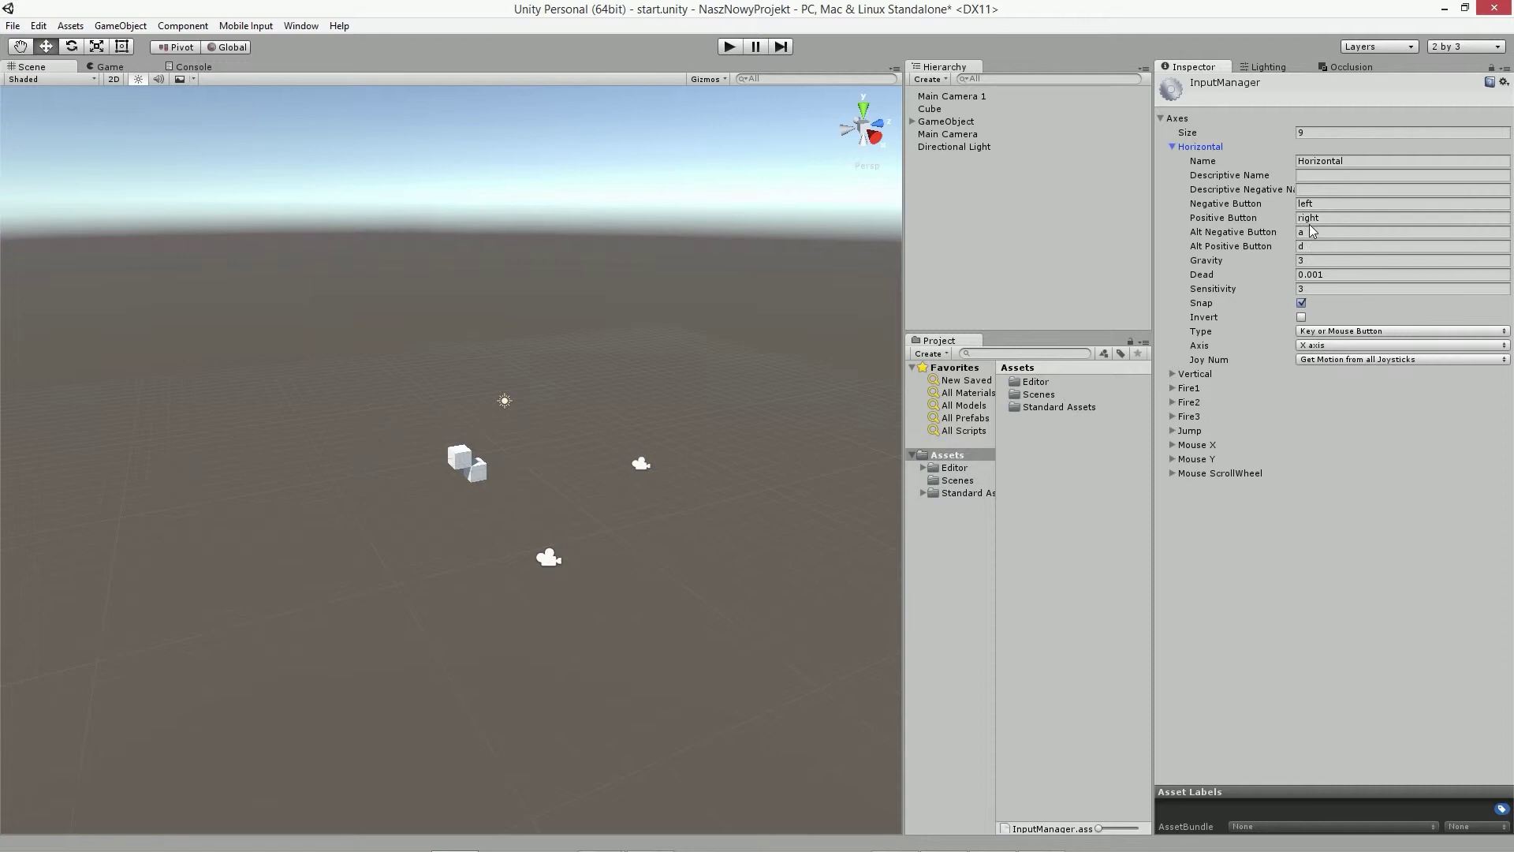
pyautogui.click(1173, 145)
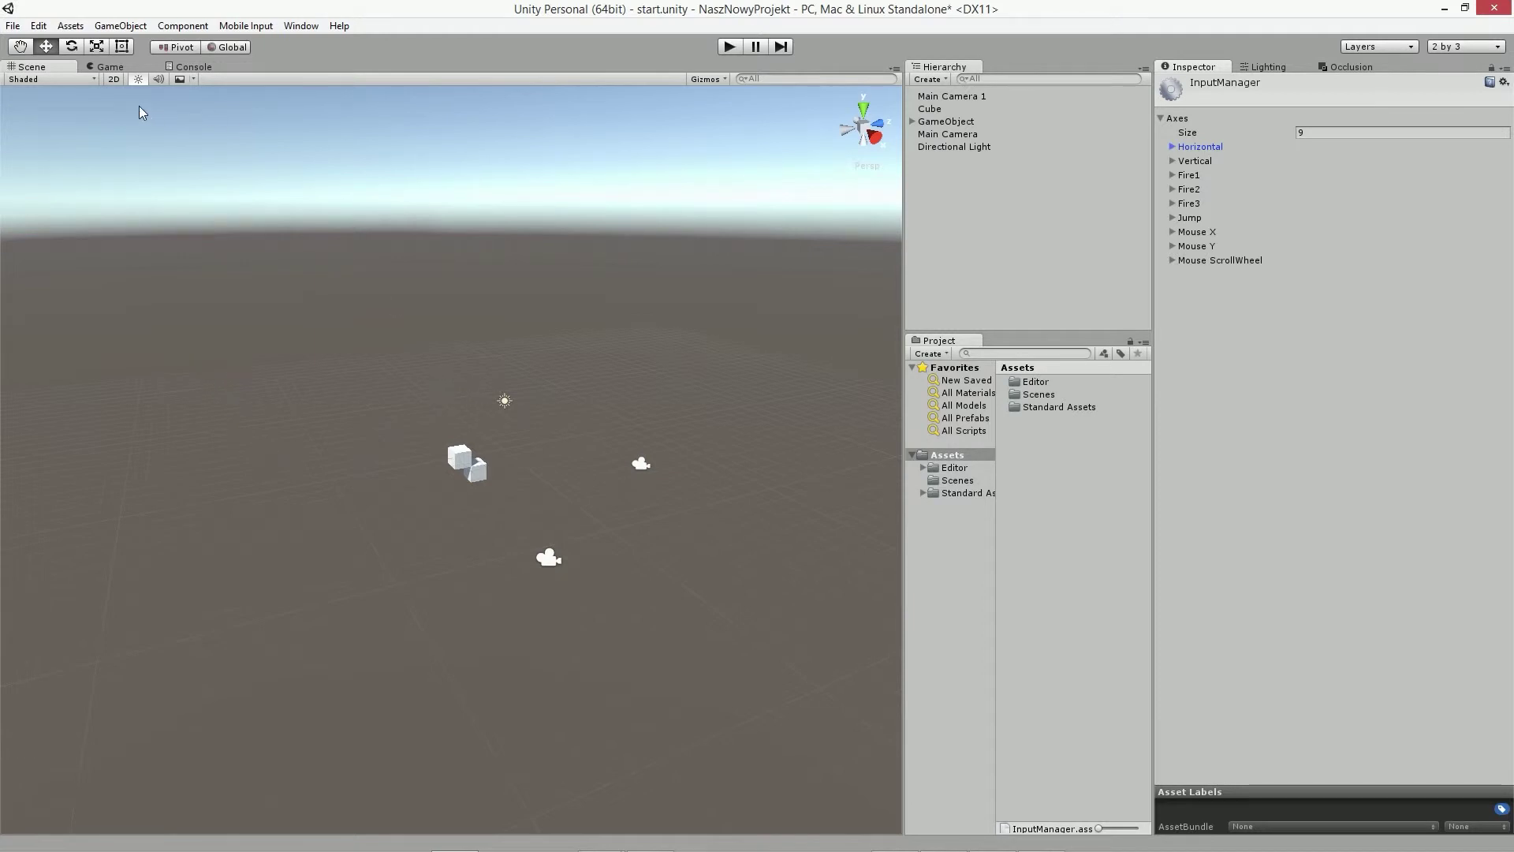
pyautogui.click(70, 25)
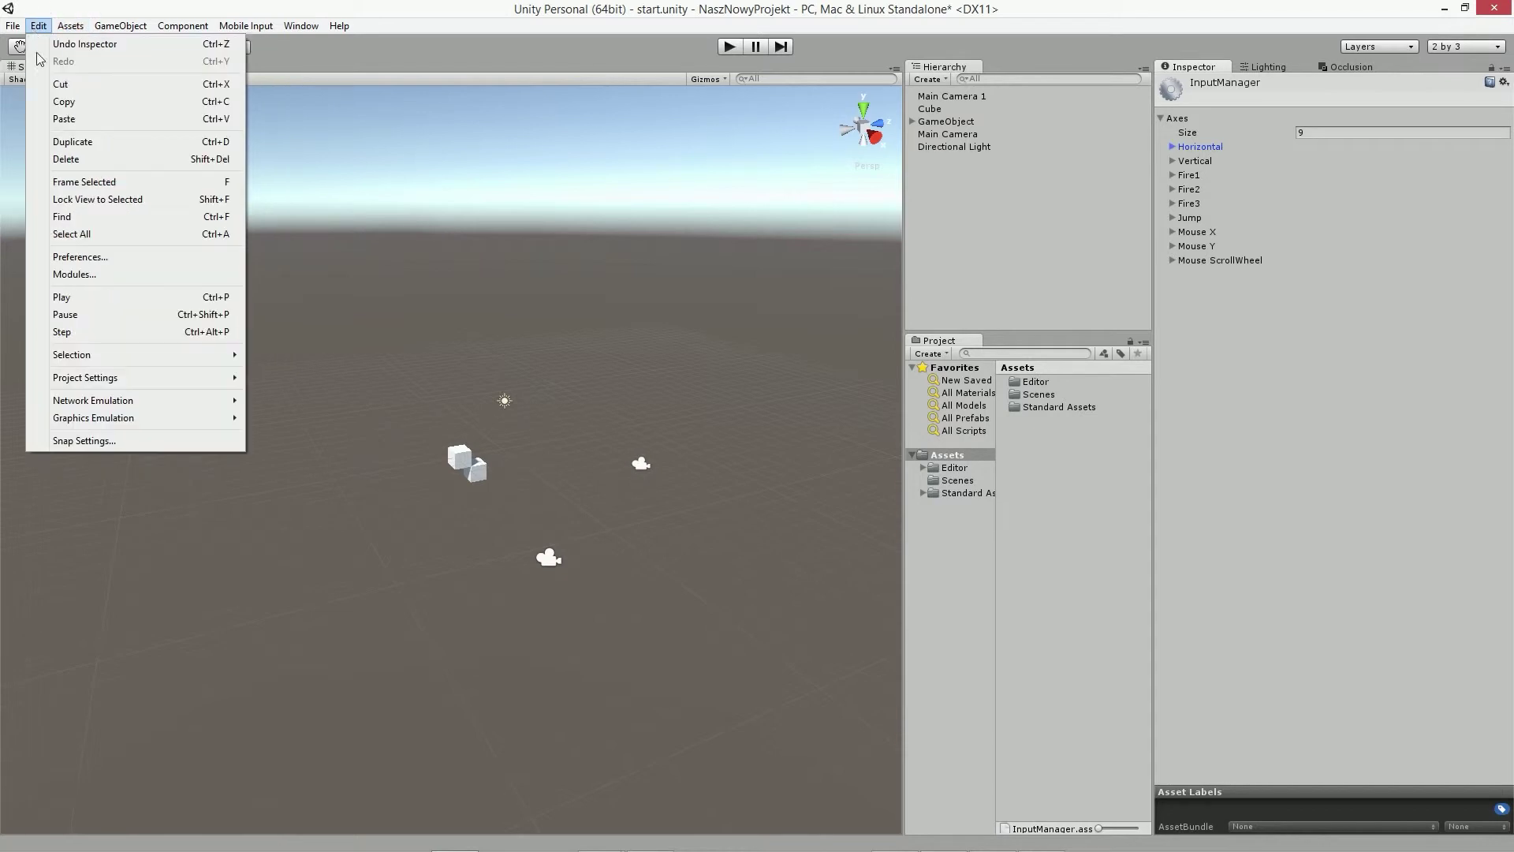
# Open Tags and Layers settings and toggle the foldouts, leaving Layers 0–31 expanded.
pyautogui.moveTo(161, 377)
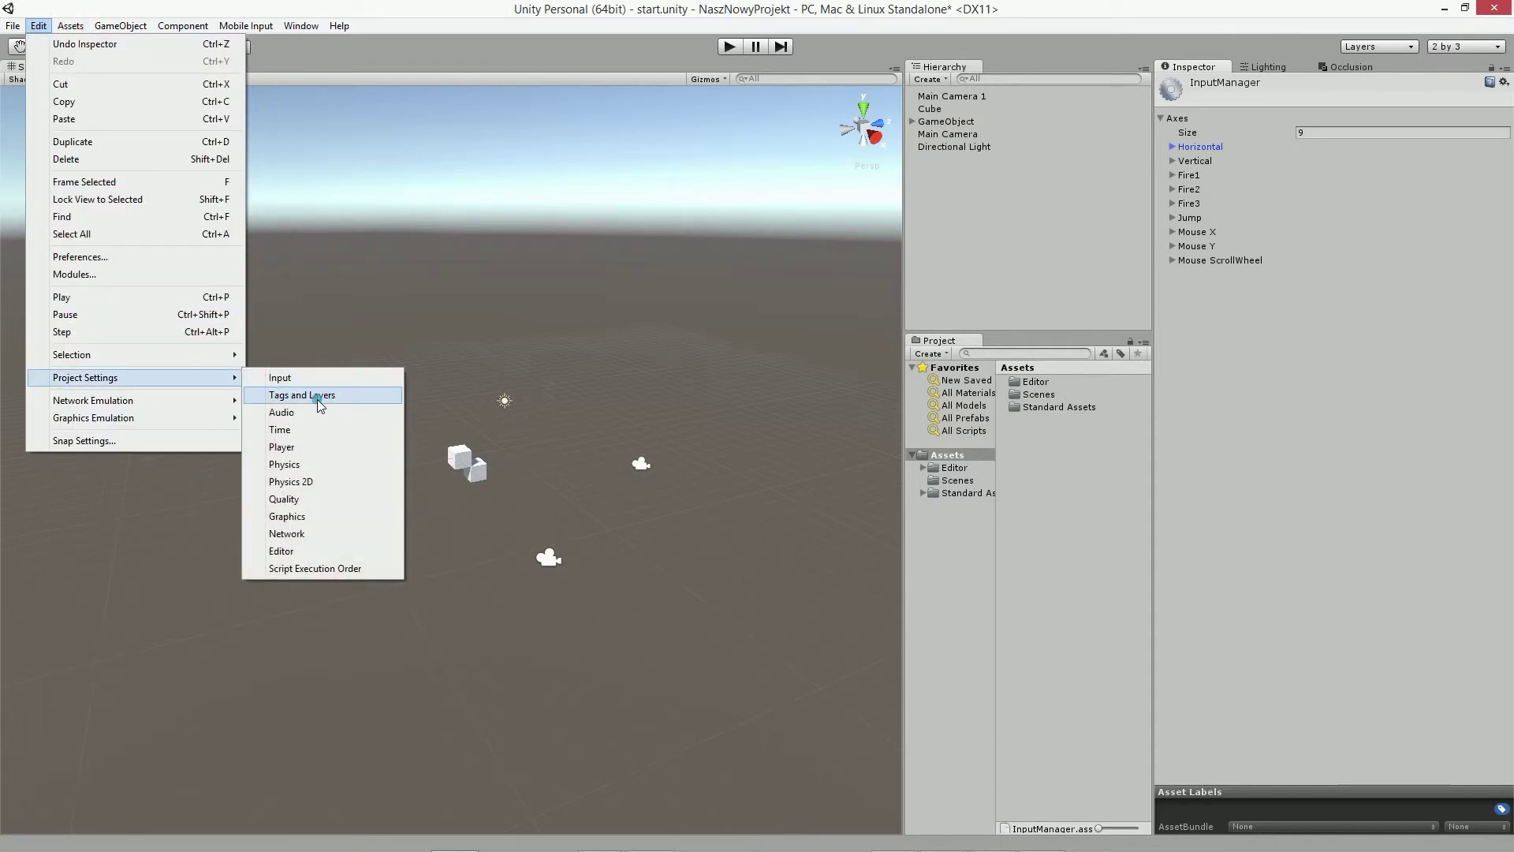
pyautogui.click(317, 396)
pyautogui.click(1173, 150)
pyautogui.click(1159, 118)
pyautogui.click(1159, 118)
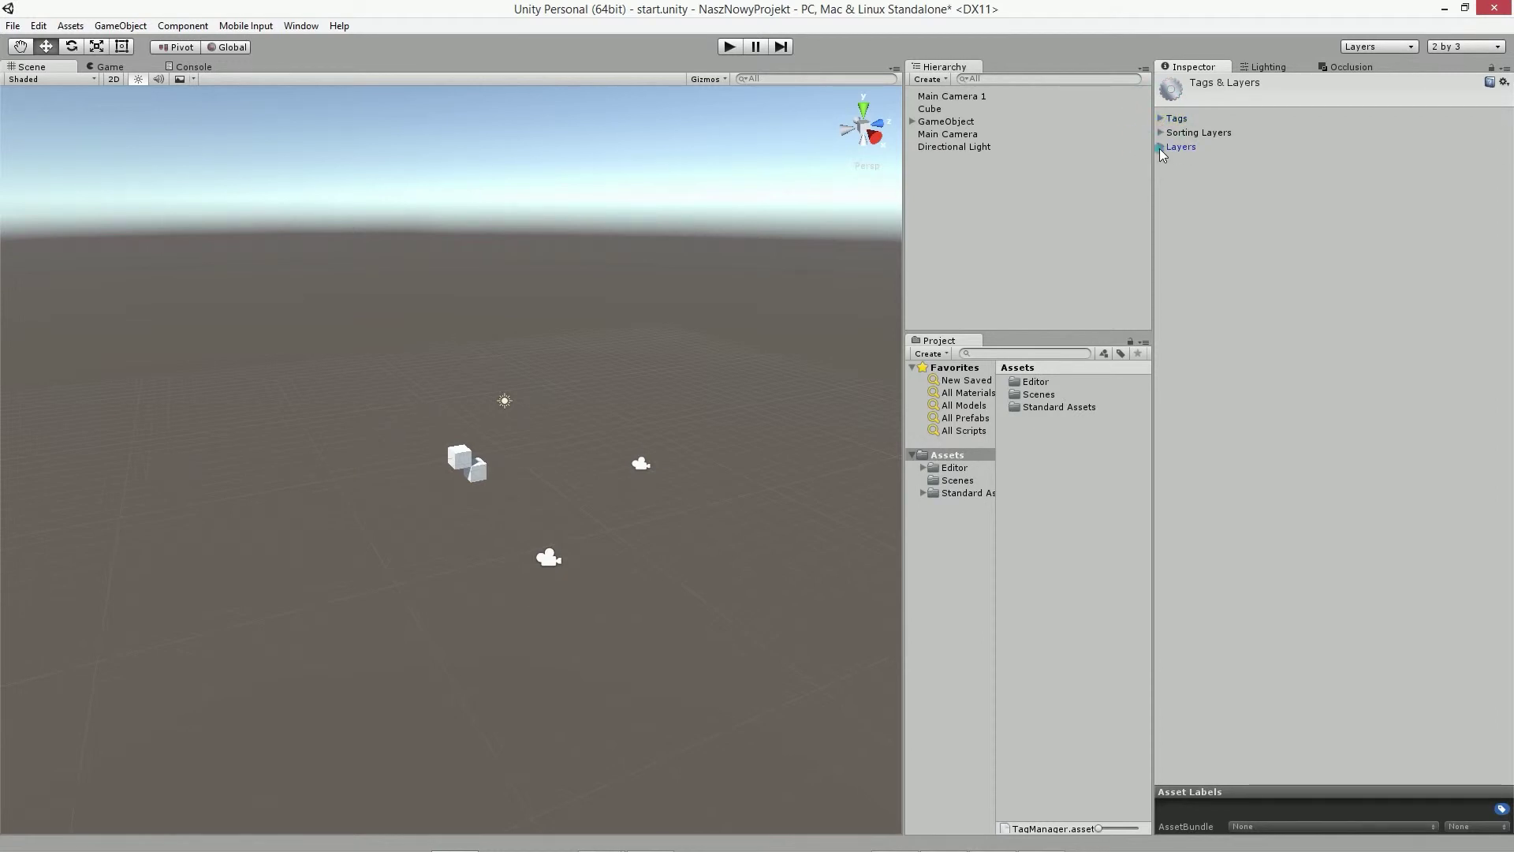
pyautogui.click(1161, 147)
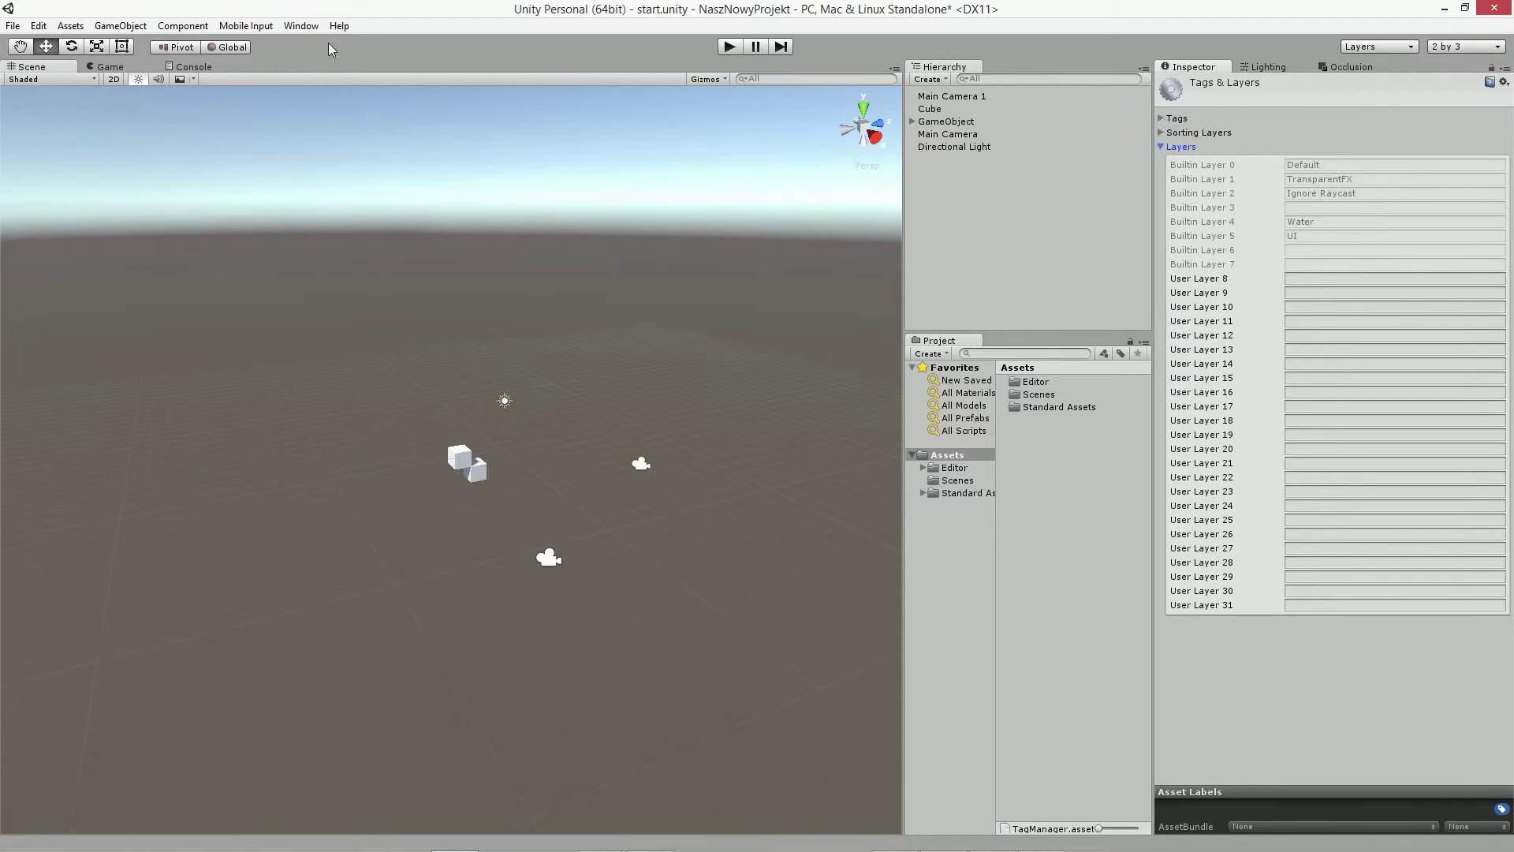
pyautogui.click(38, 25)
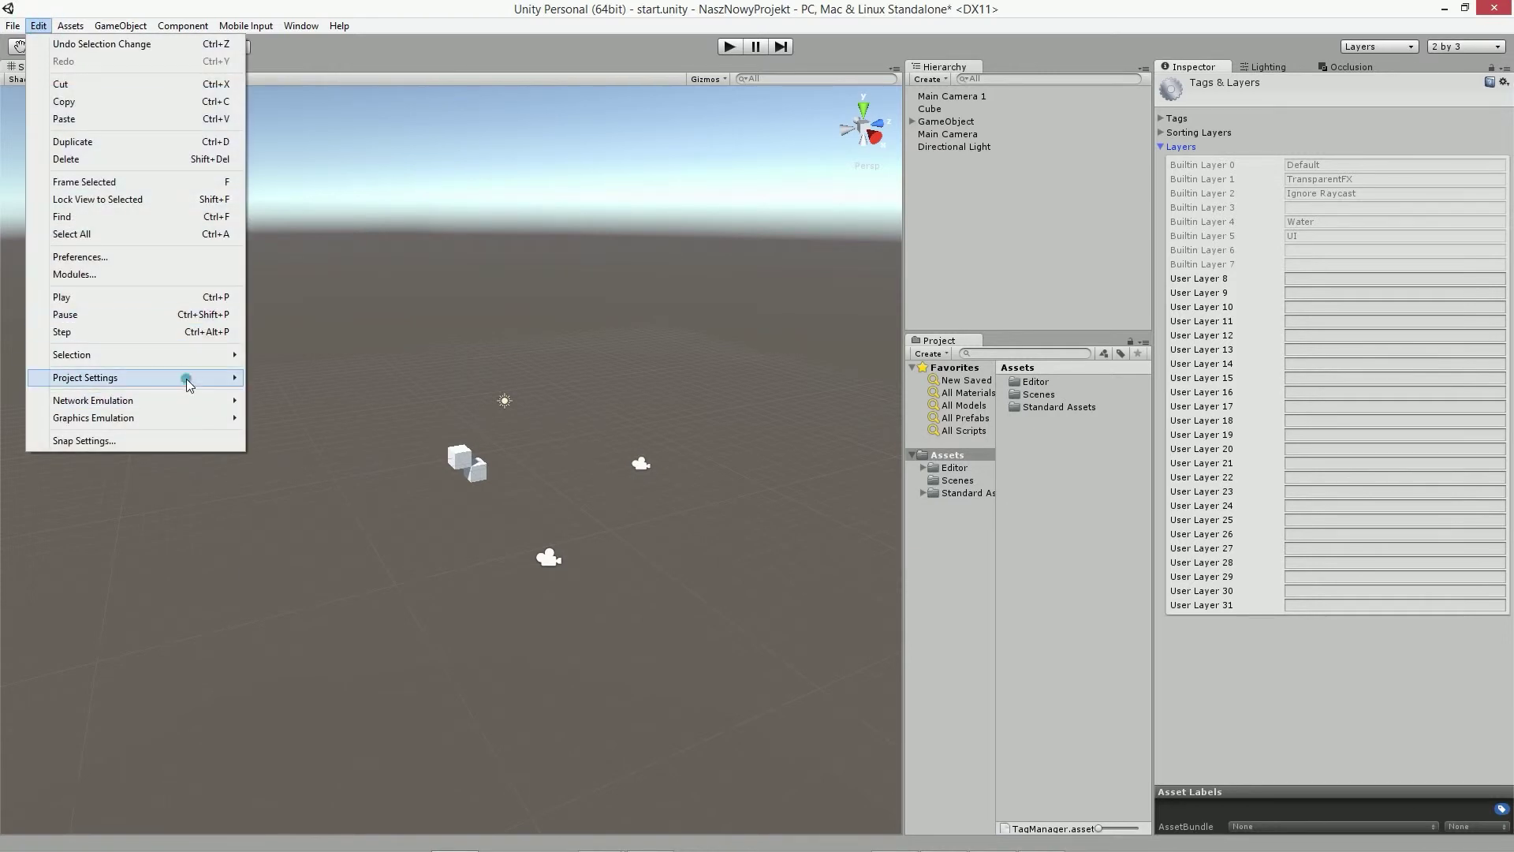
# Open the Audio settings, then the Time settings showing Fixed Timestep 0.02 and Time Scale 1.
pyautogui.moveTo(186, 379)
pyautogui.click(310, 415)
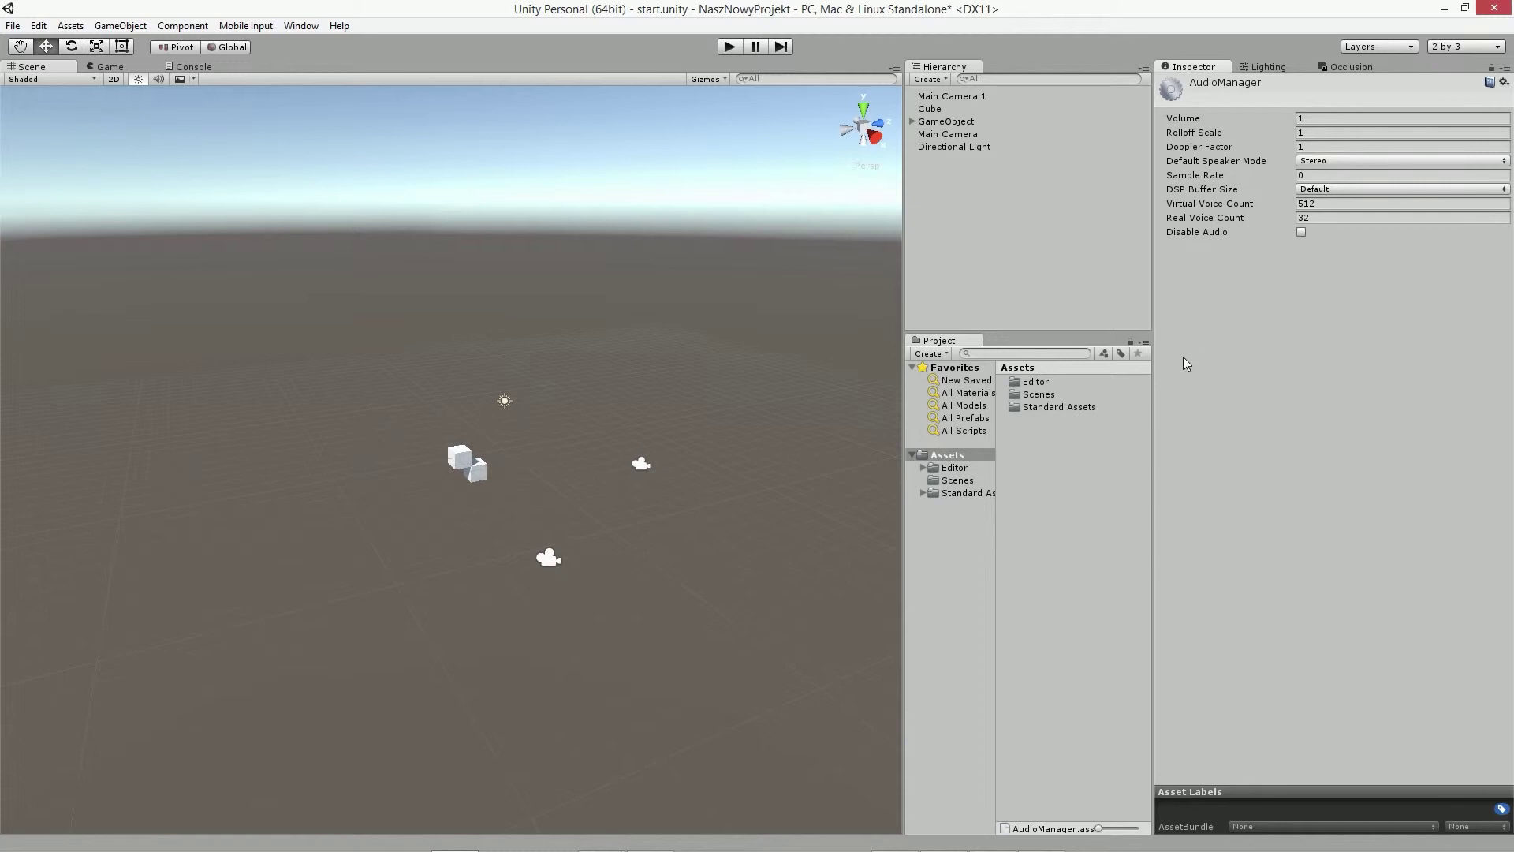
pyautogui.click(38, 25)
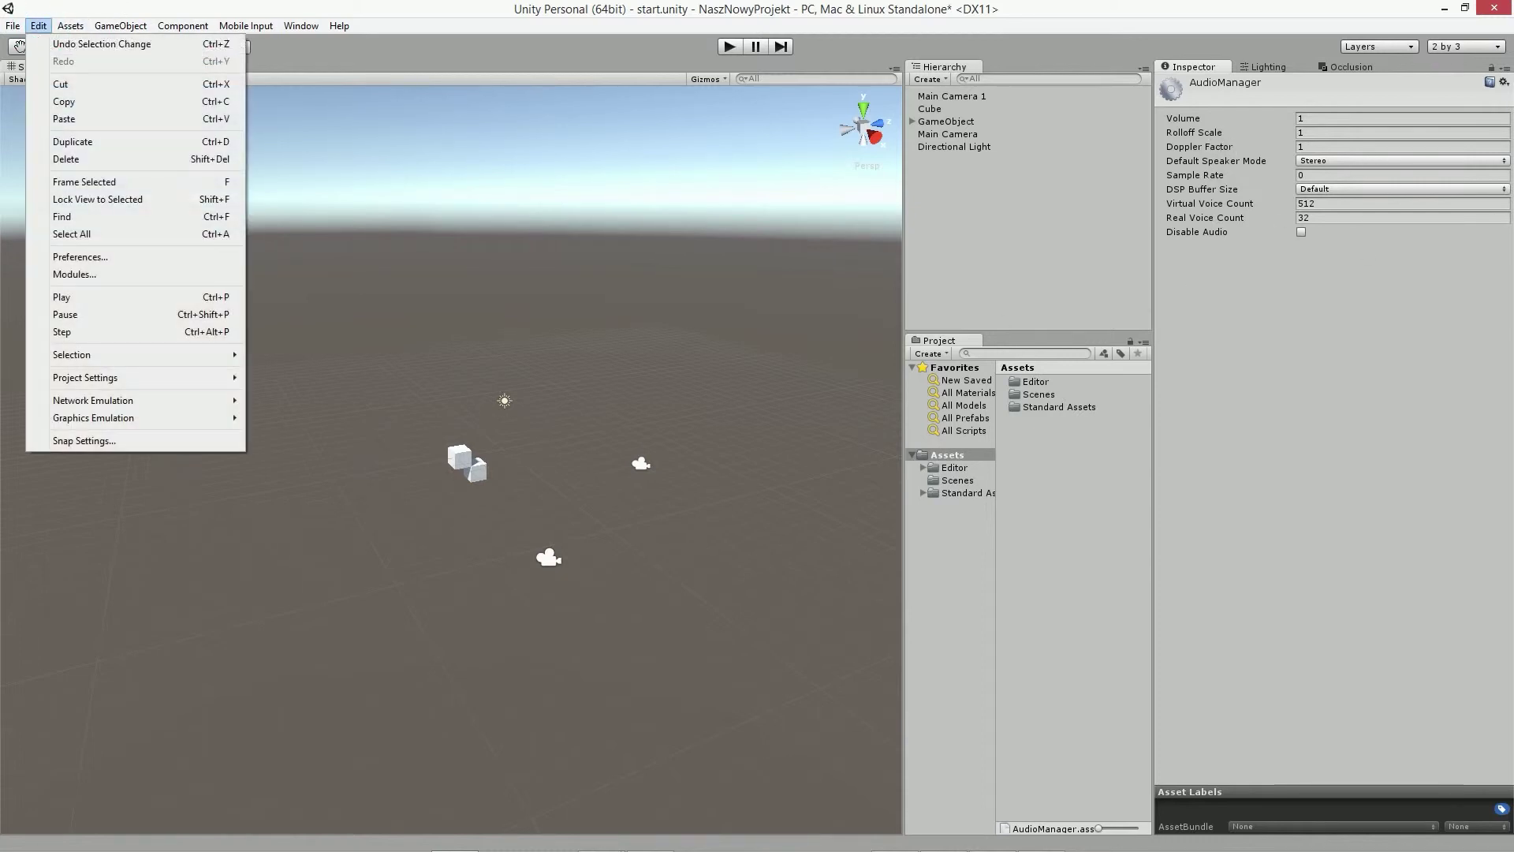
pyautogui.moveTo(215, 376)
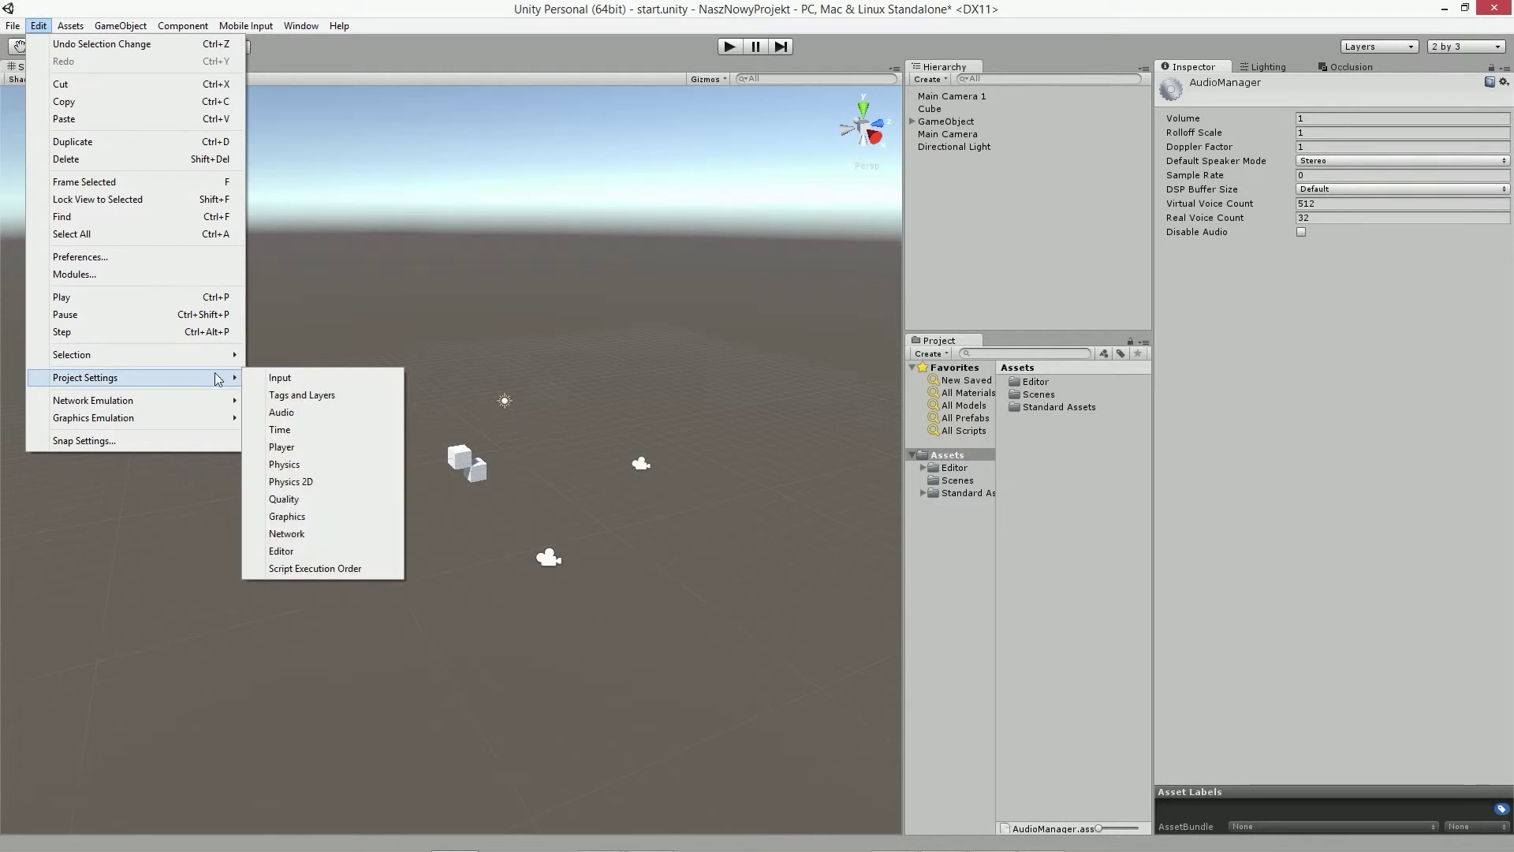
pyautogui.click(335, 428)
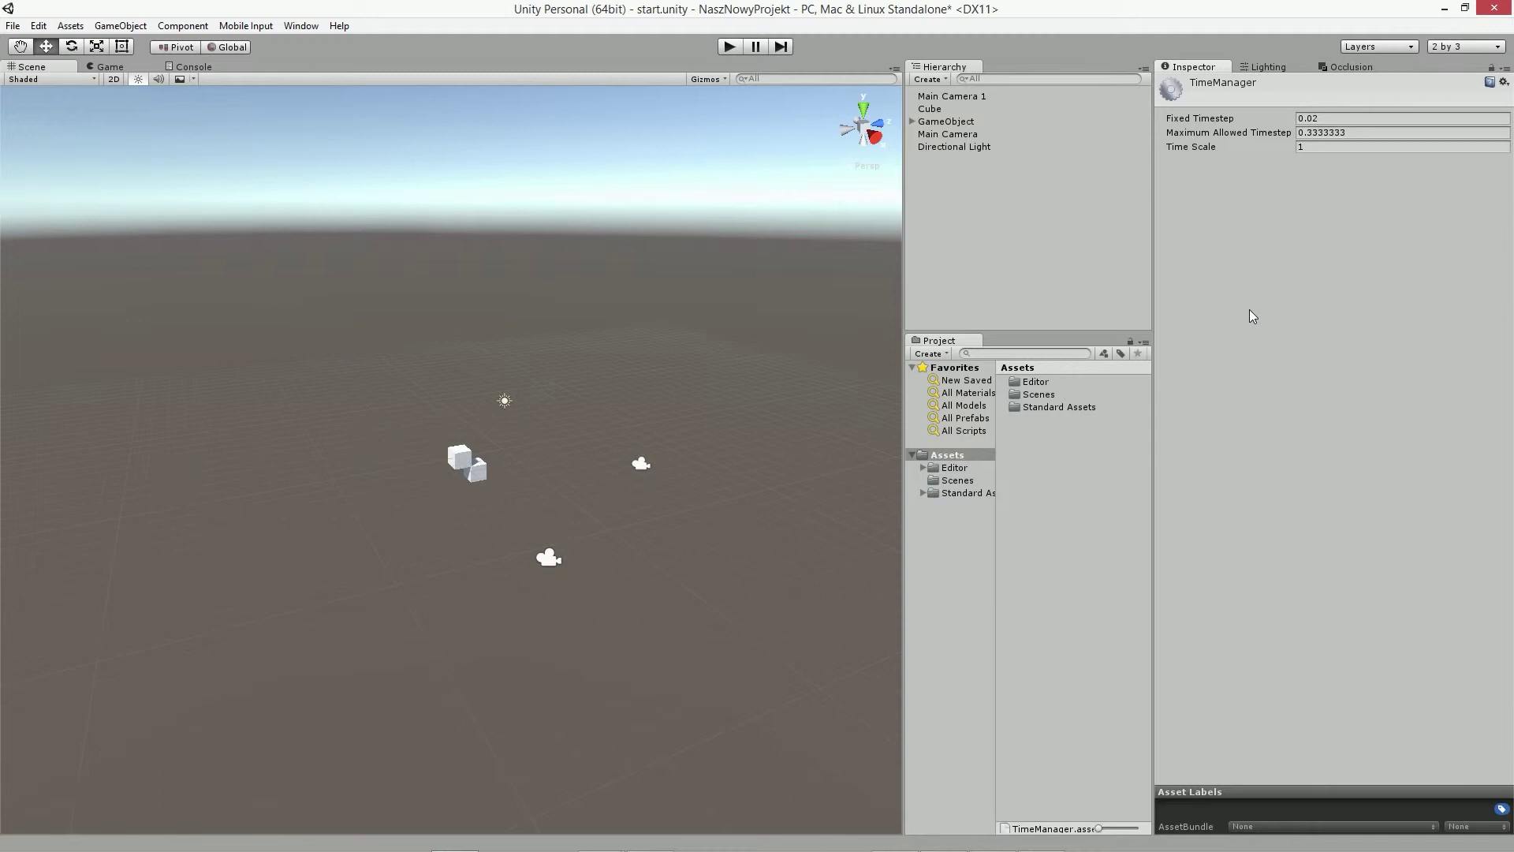
pyautogui.click(38, 26)
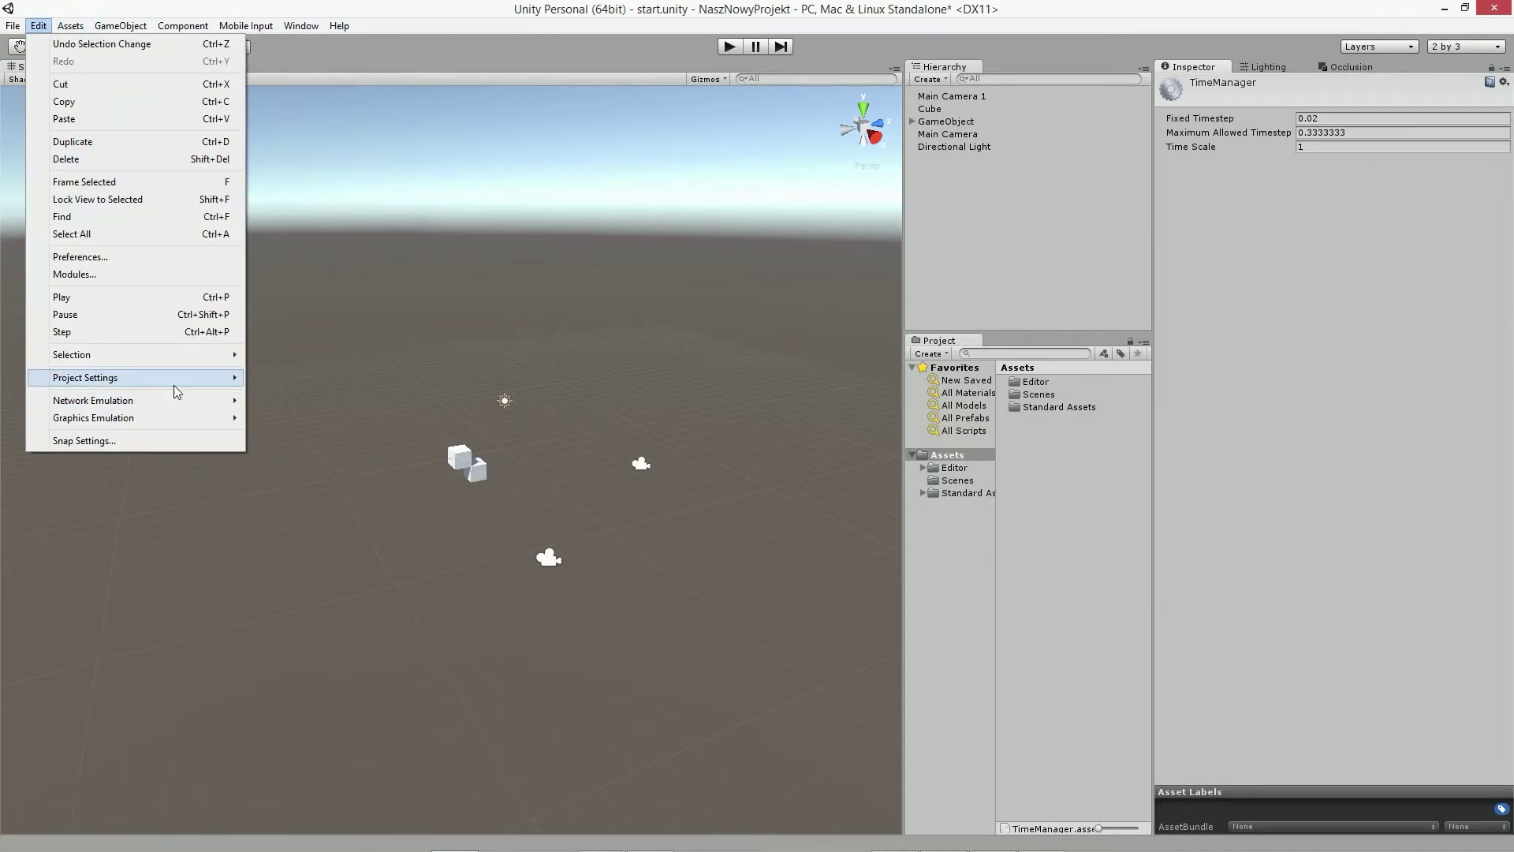
# Open the Player settings and check the Rendering Path choices under Other Settings.
pyautogui.moveTo(205, 380)
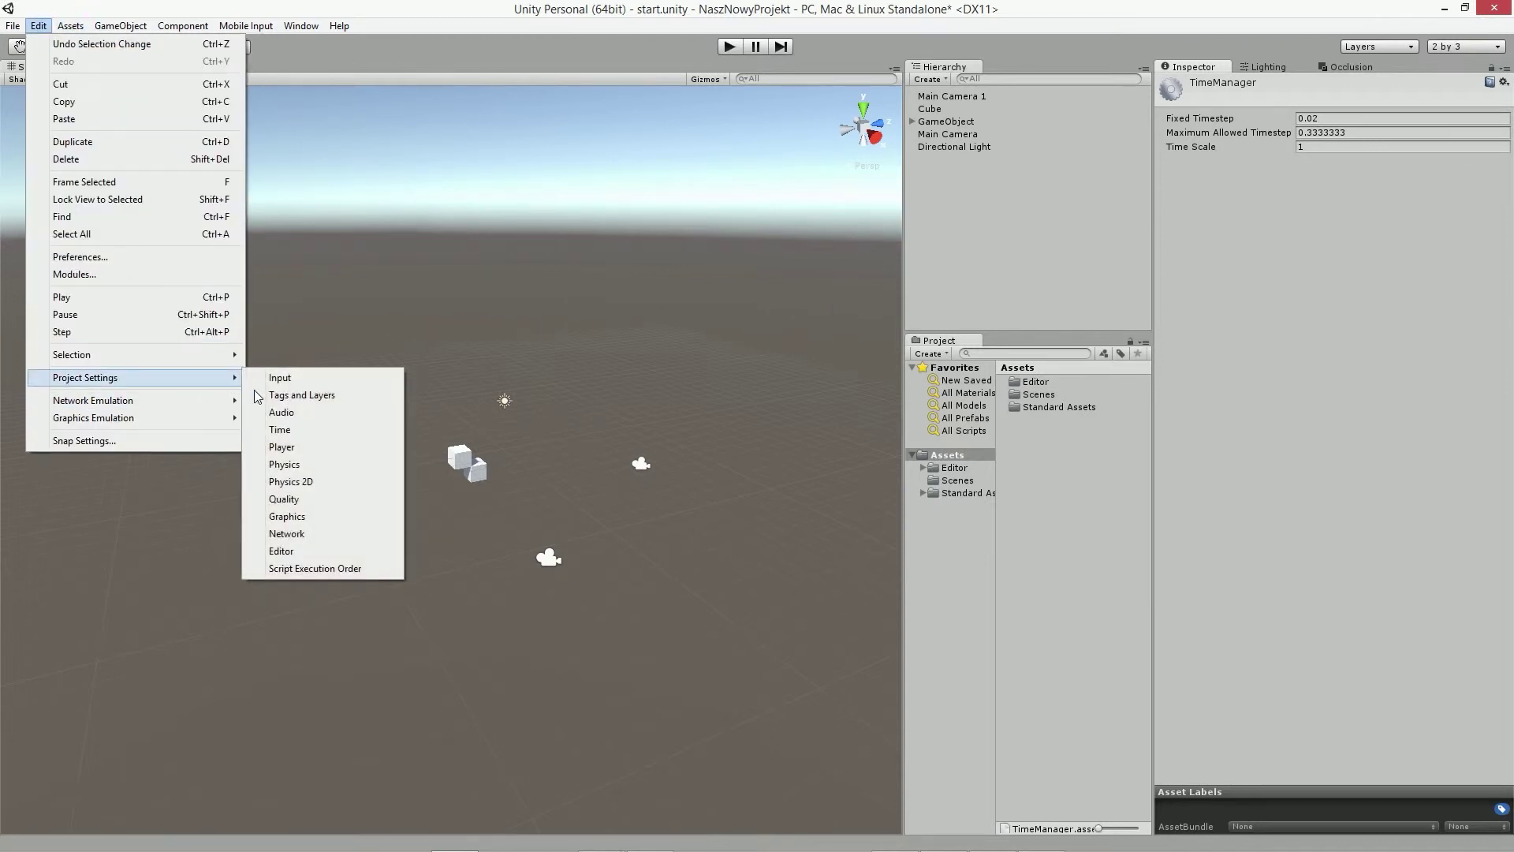
pyautogui.click(293, 447)
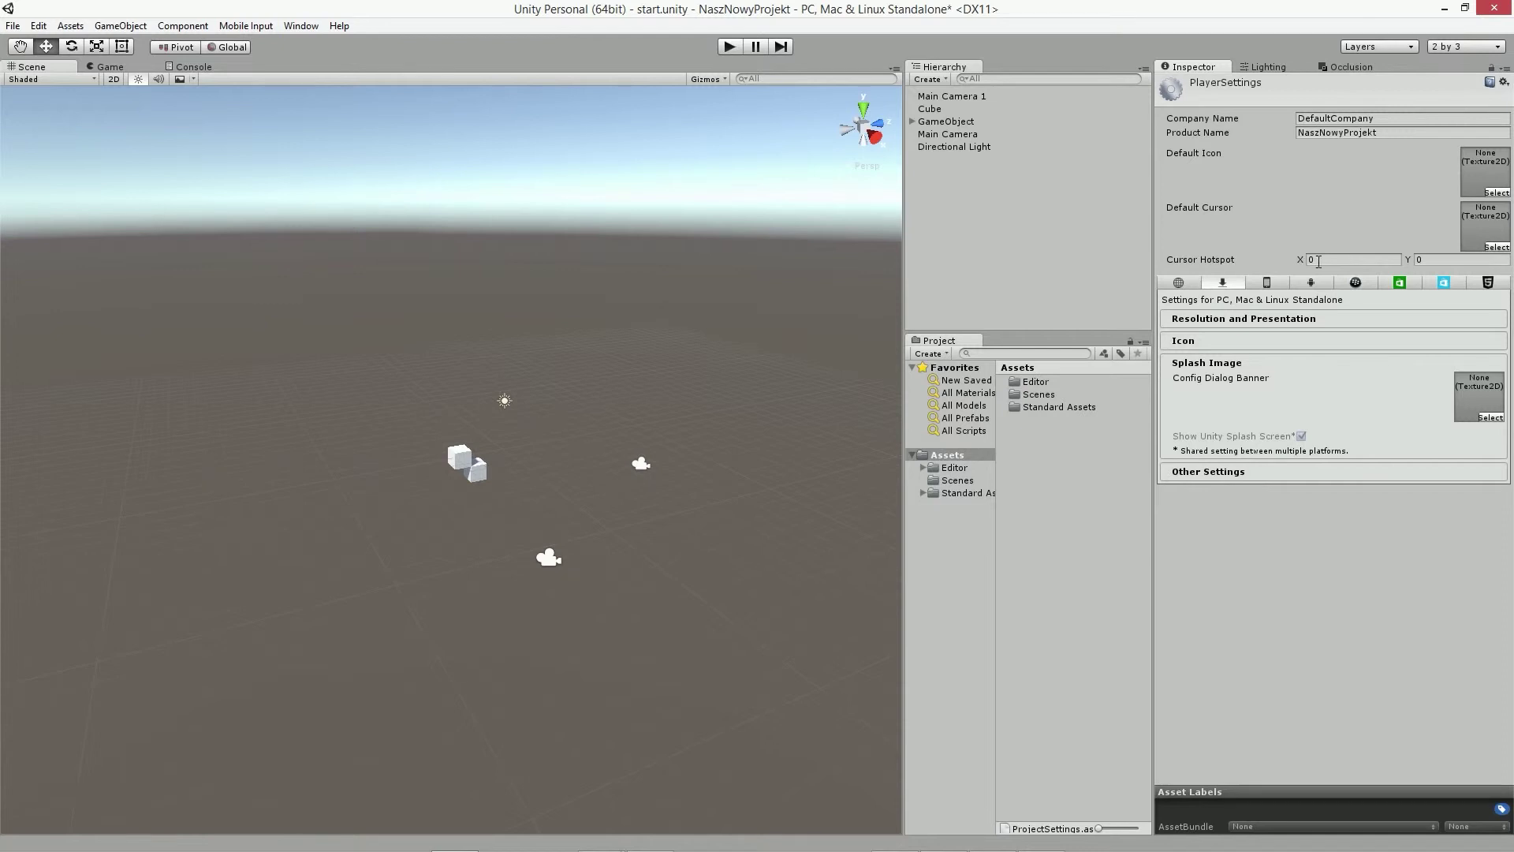
pyautogui.click(1254, 471)
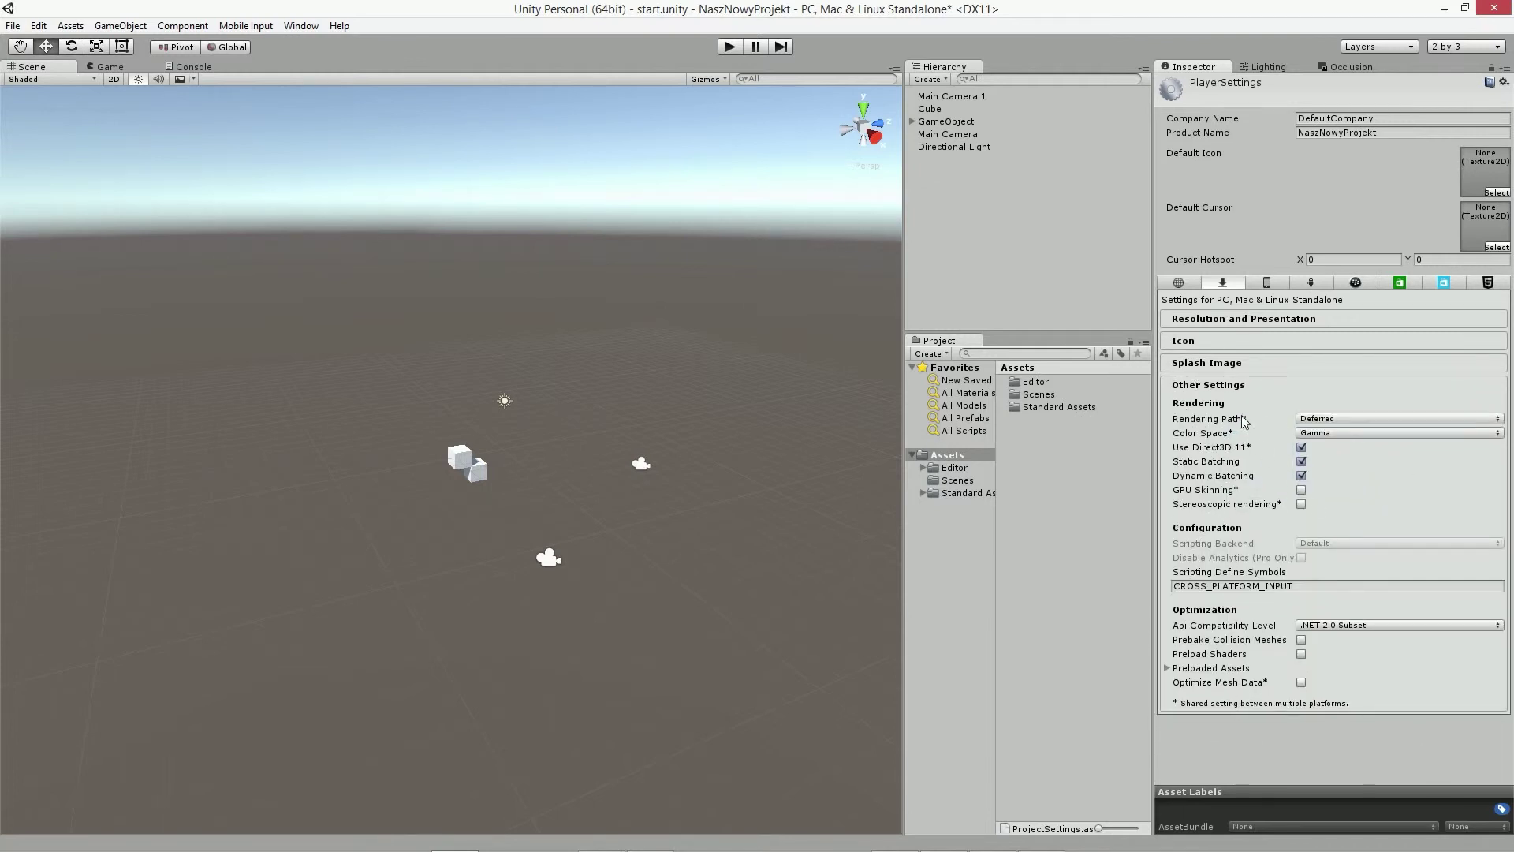
pyautogui.click(1343, 419)
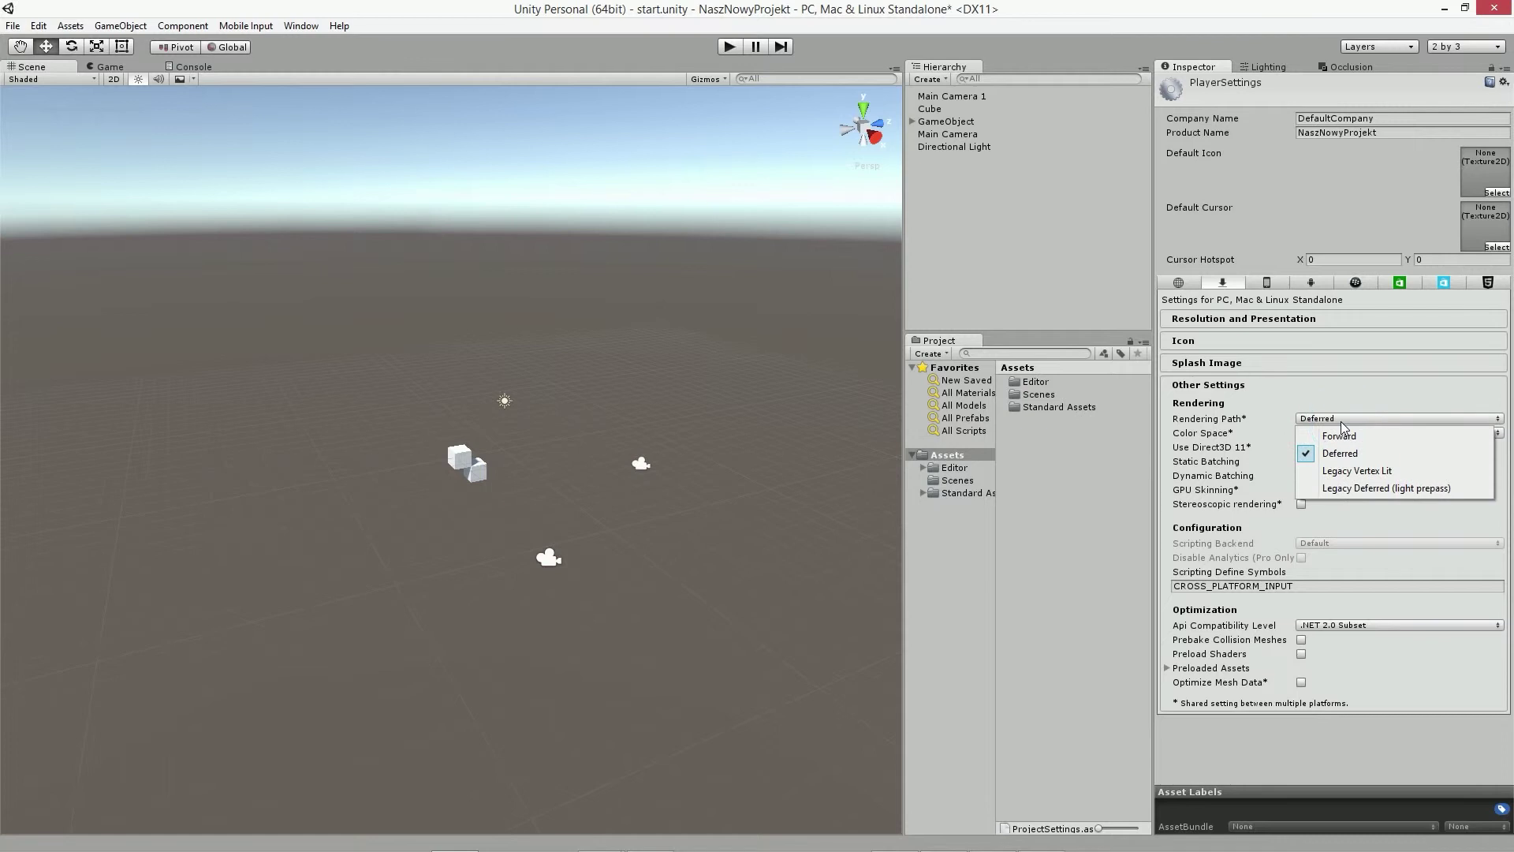
pyautogui.click(1345, 385)
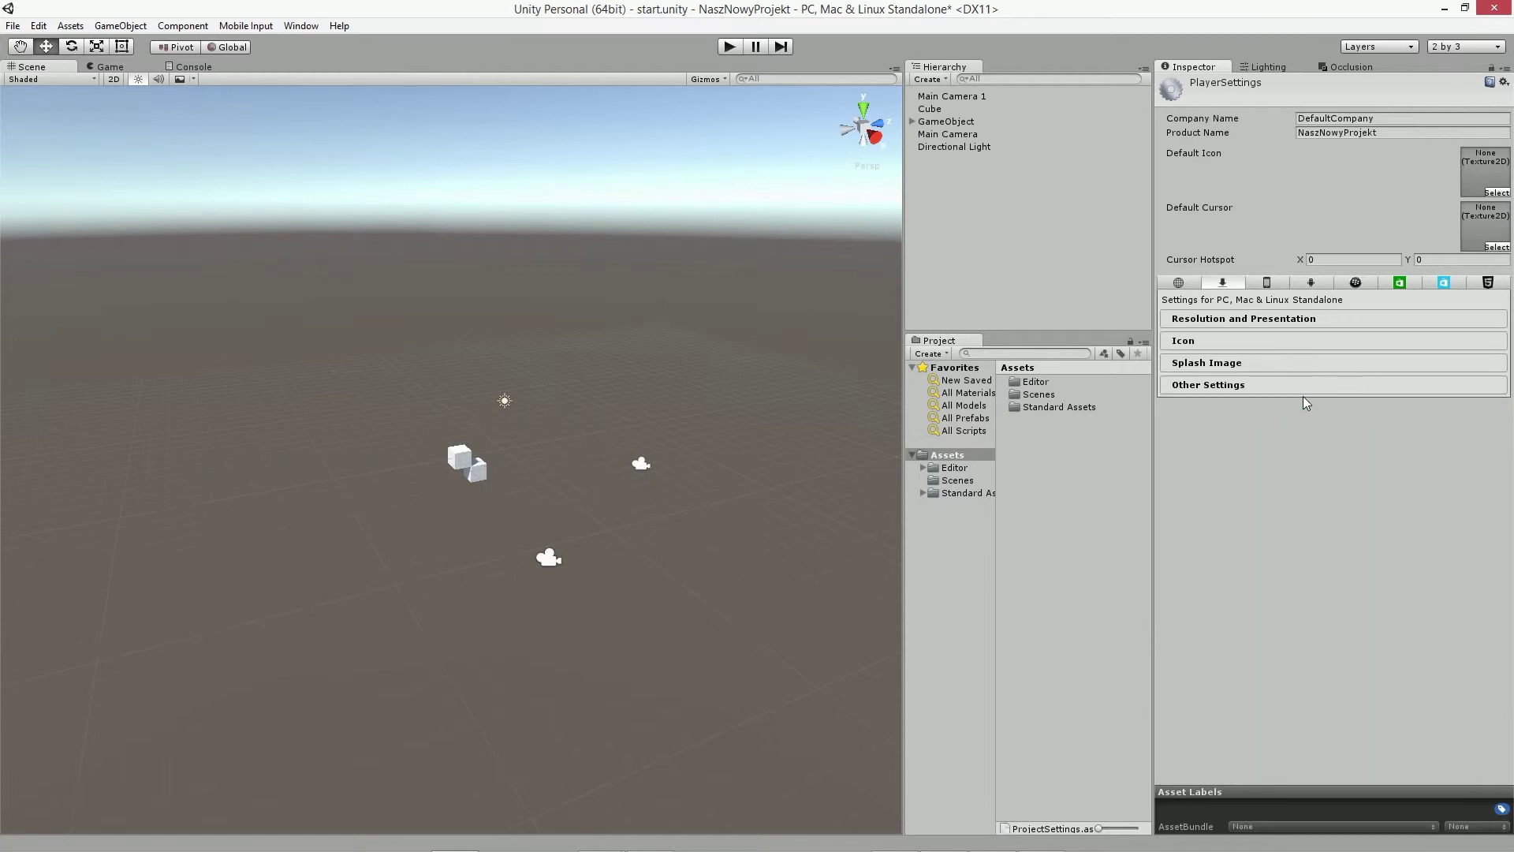
pyautogui.click(1299, 389)
pyautogui.click(1328, 418)
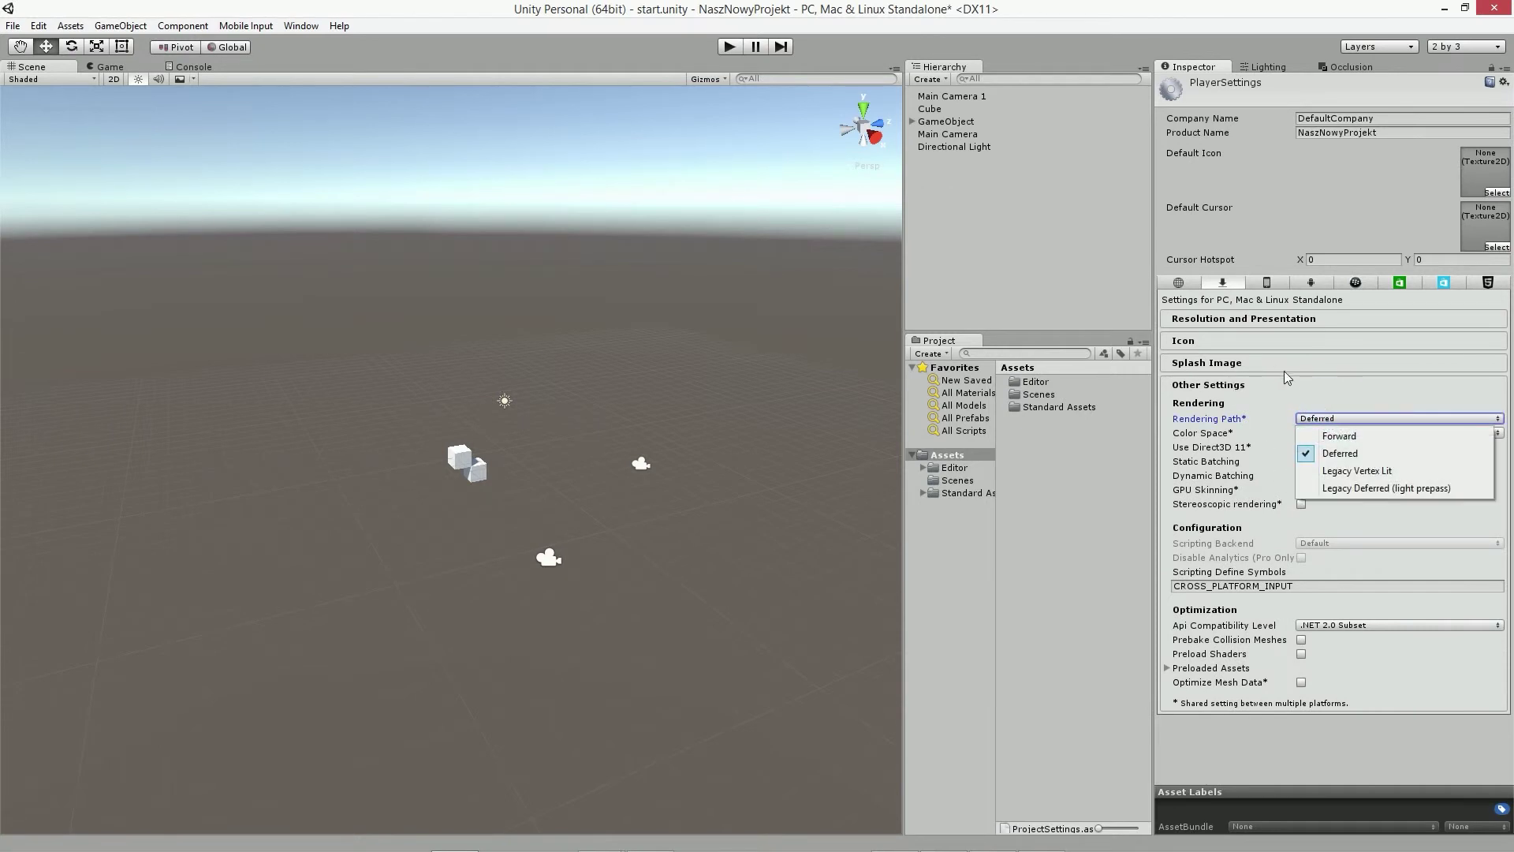
# Check the Color Space choices, keep Gamma, and leave stereoscopic rendering off.
pyautogui.click(1266, 361)
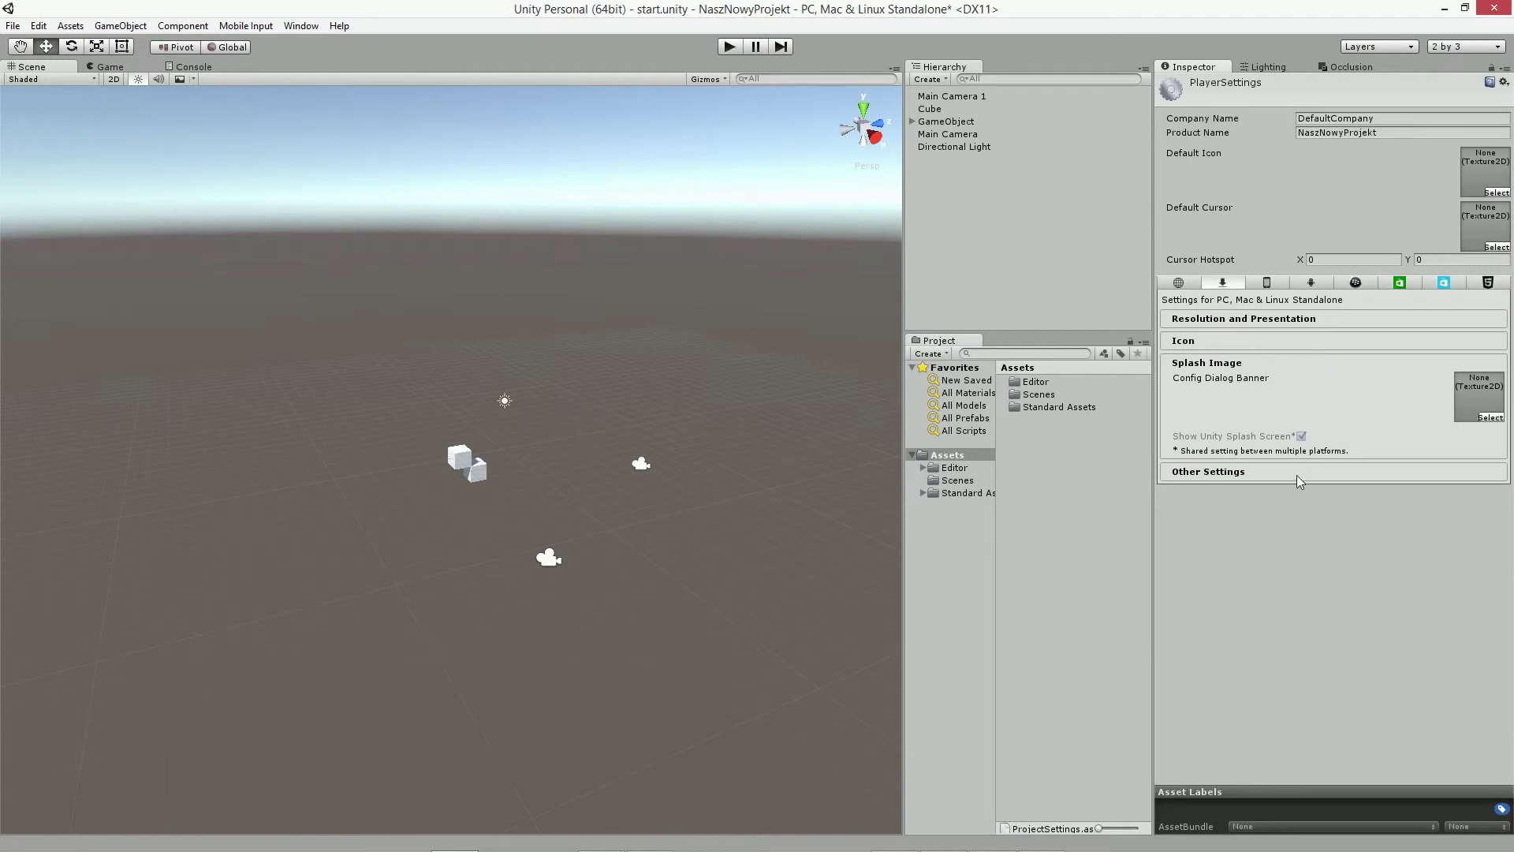
pyautogui.click(1297, 470)
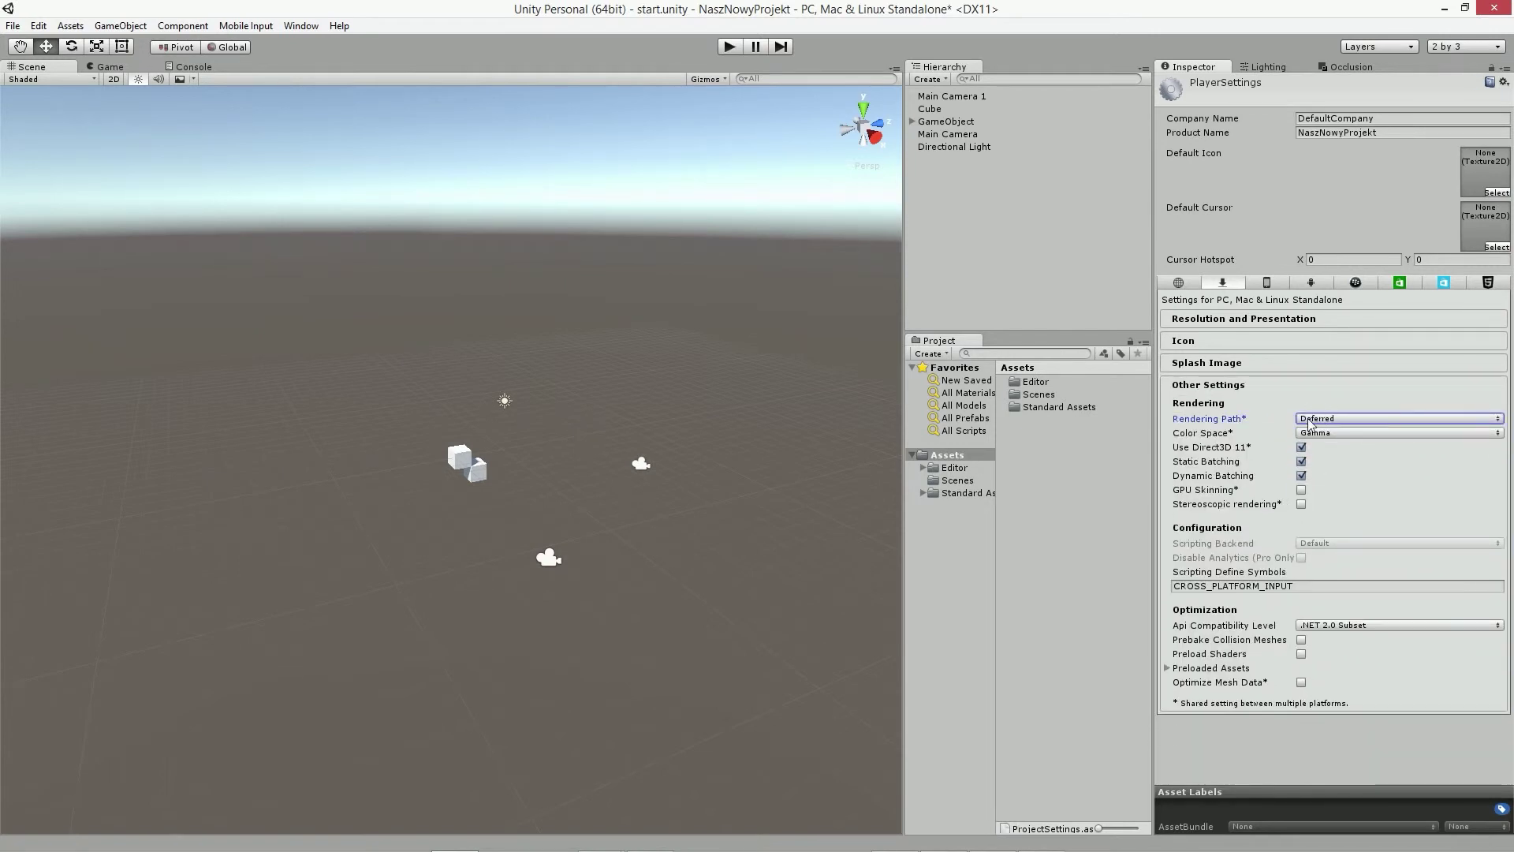
pyautogui.click(1366, 433)
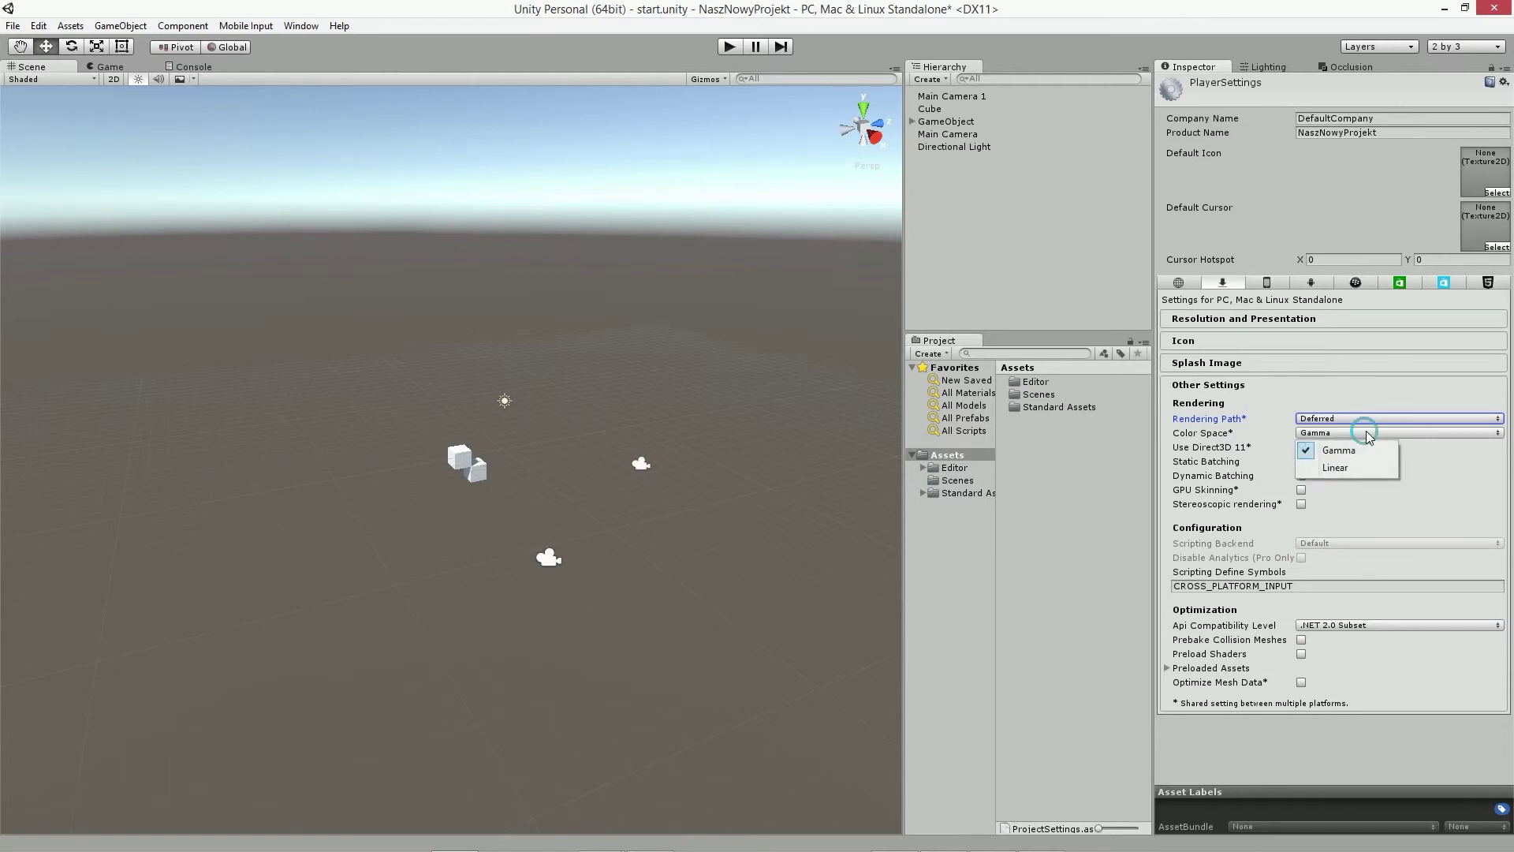
pyautogui.click(1354, 451)
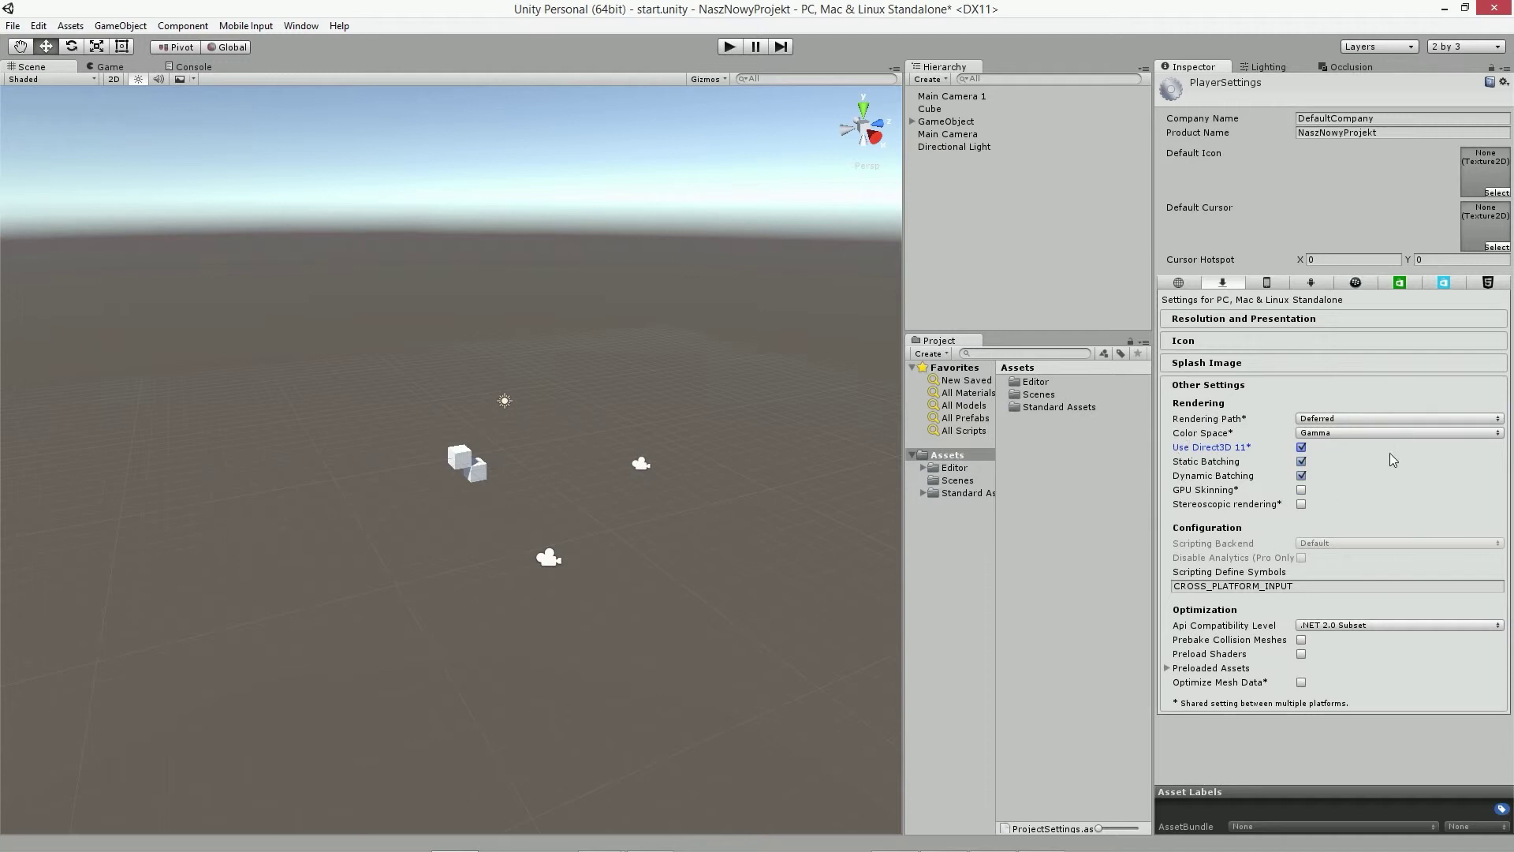
pyautogui.click(1301, 504)
pyautogui.click(1301, 505)
# Glance at the Preloaded Assets list, then expand Resolution and Presentation.
pyautogui.click(1168, 668)
pyautogui.click(1168, 668)
pyautogui.click(1265, 315)
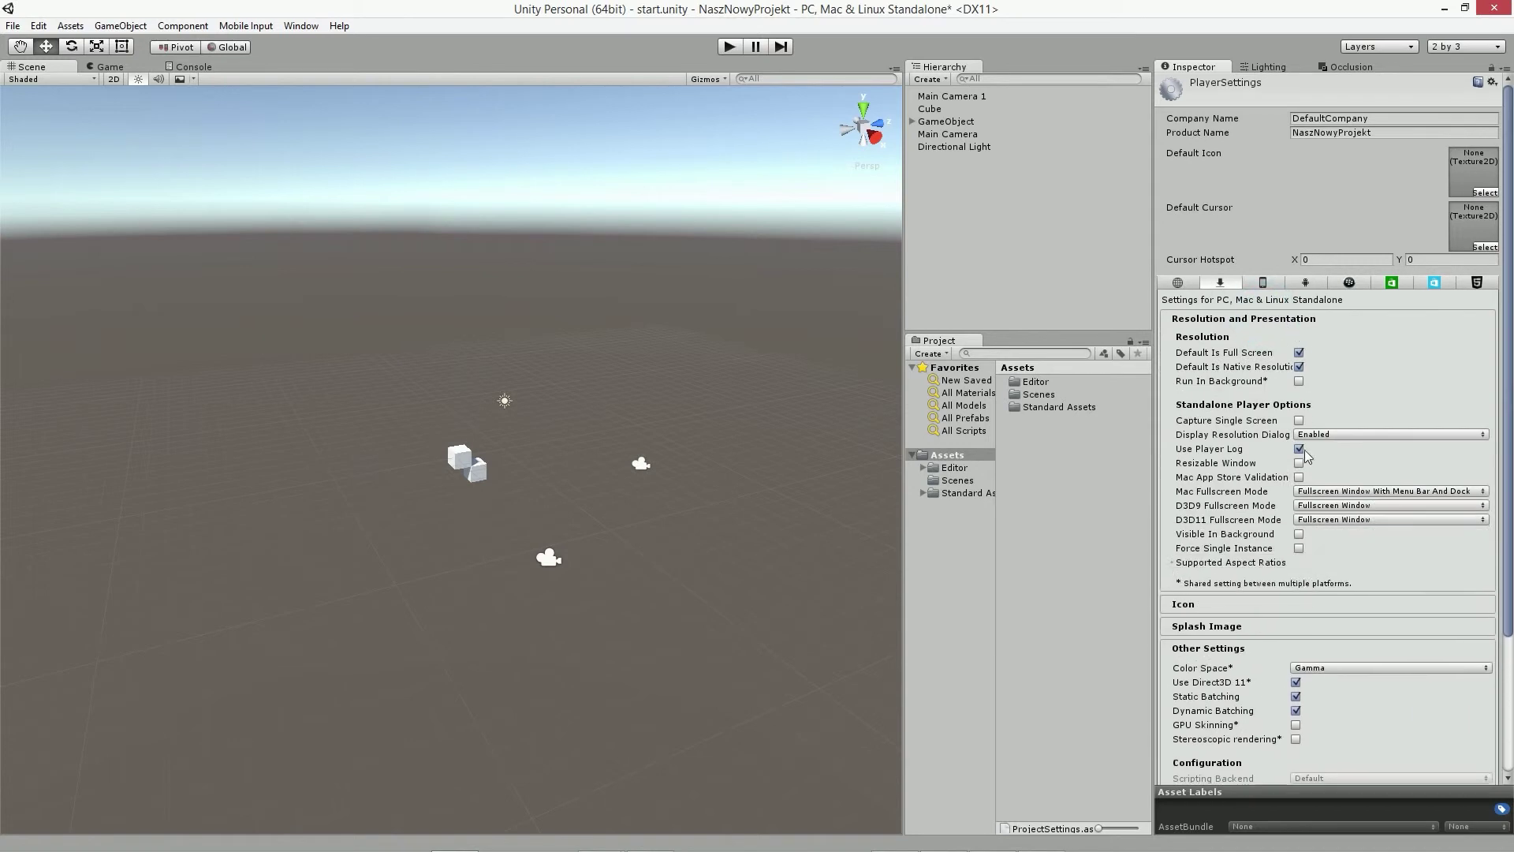
pyautogui.click(70, 25)
# Open the Physics settings, select the Gravity Y value -9.81, and orbit toward the cubes.
pyautogui.moveTo(45, 28)
pyautogui.moveTo(172, 377)
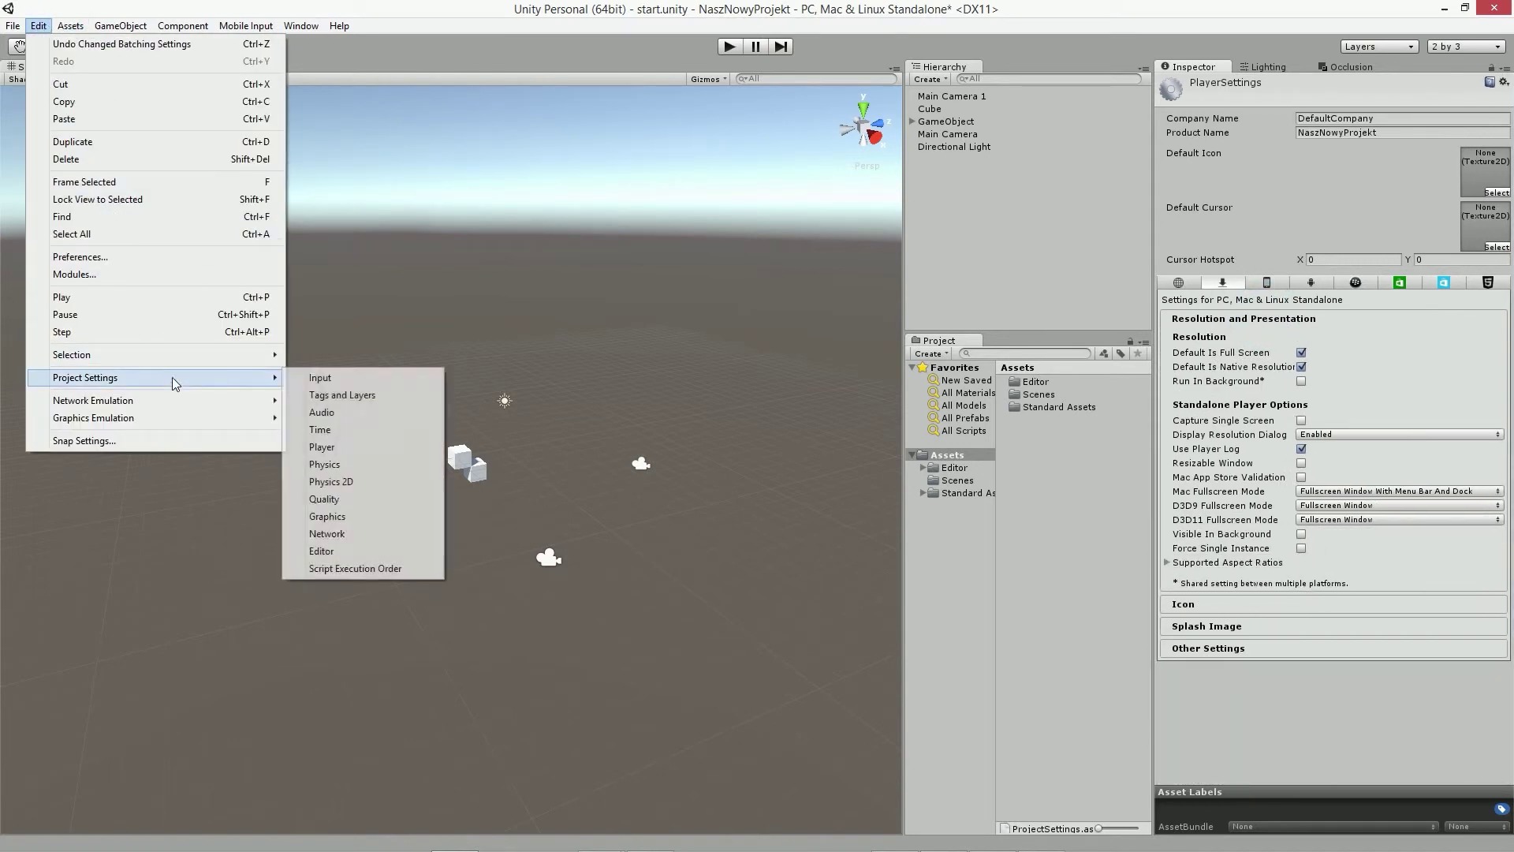
pyautogui.click(347, 463)
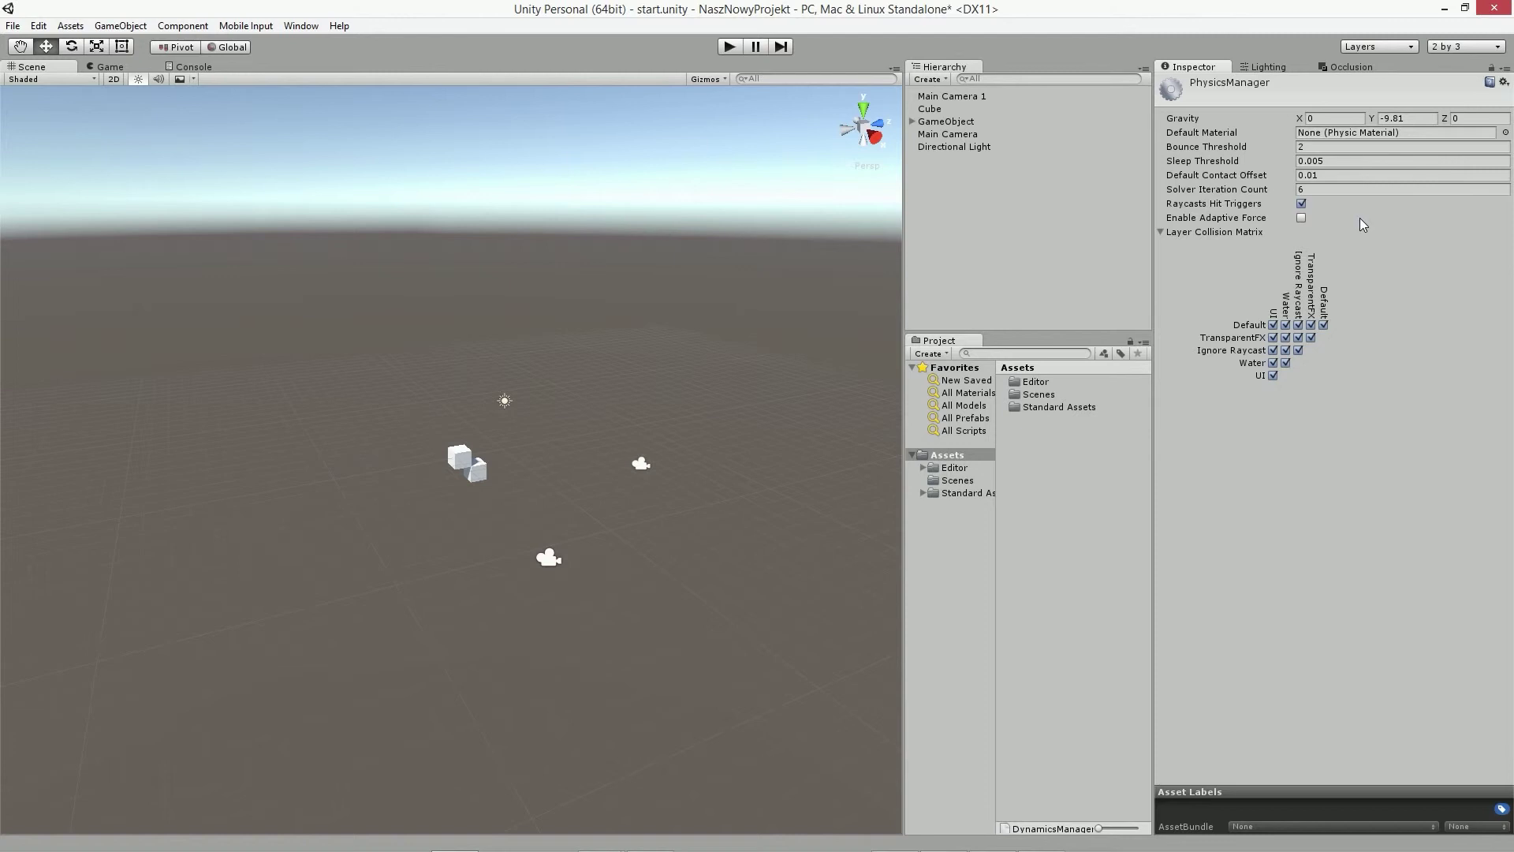
pyautogui.click(1416, 120)
pyautogui.click(1426, 119)
pyautogui.press('Return')
pyautogui.moveTo(633, 584)
pyautogui.keyDown('alt'); pyautogui.mouseDown()
pyautogui.moveTo(612, 607)
pyautogui.moveTo(664, 564)
pyautogui.moveTo(682, 449)
pyautogui.moveTo(681, 493)
pyautogui.mouseUp(); pyautogui.keyUp('alt')
# Select the child Cube under GameObject in the Scene view and orbit around the cubes.
pyautogui.click(1398, 118)
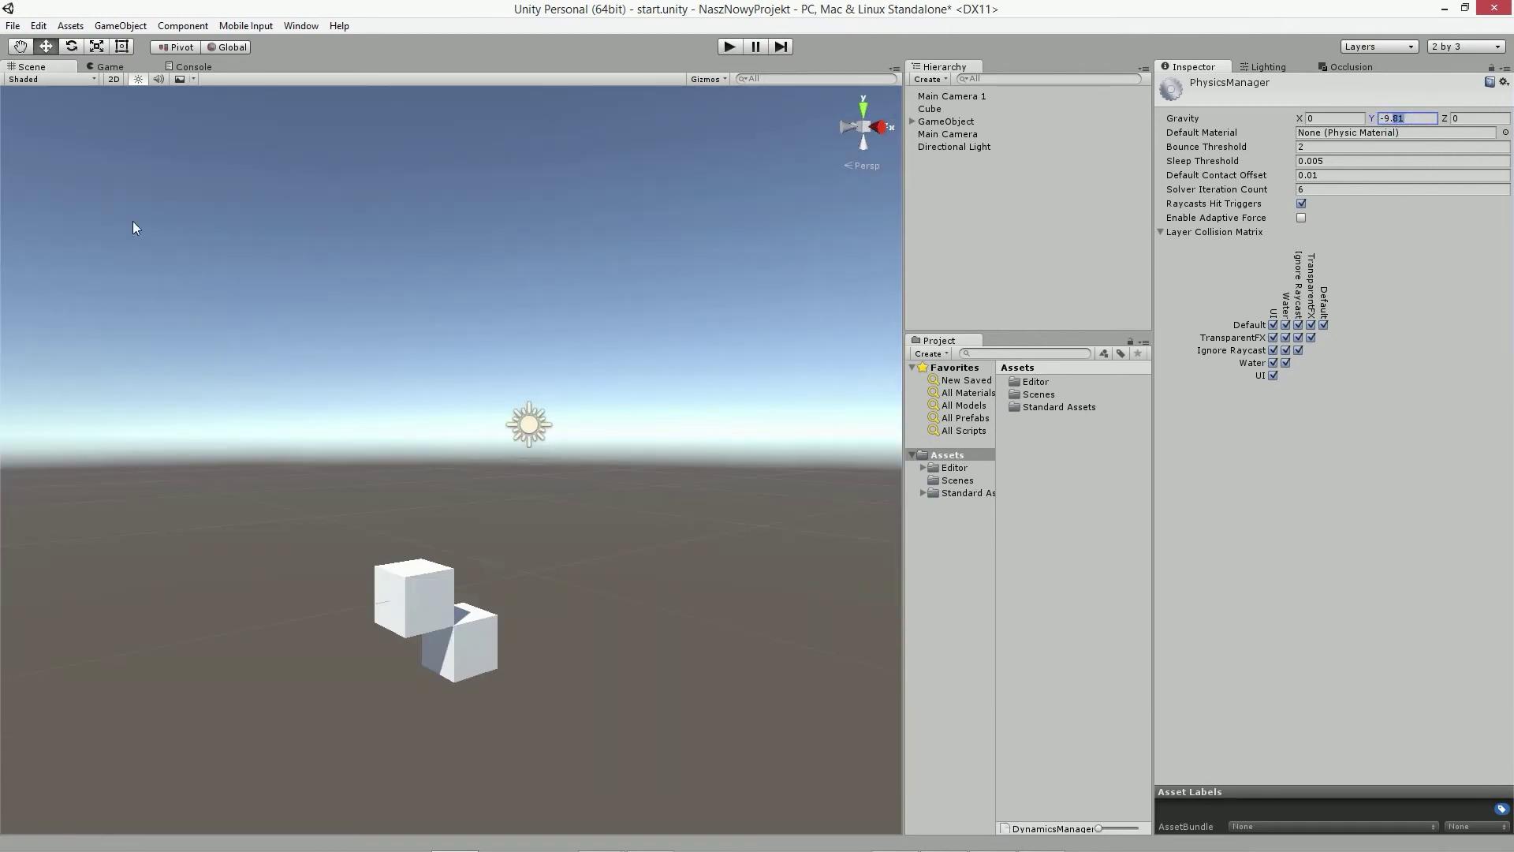
pyautogui.click(409, 609)
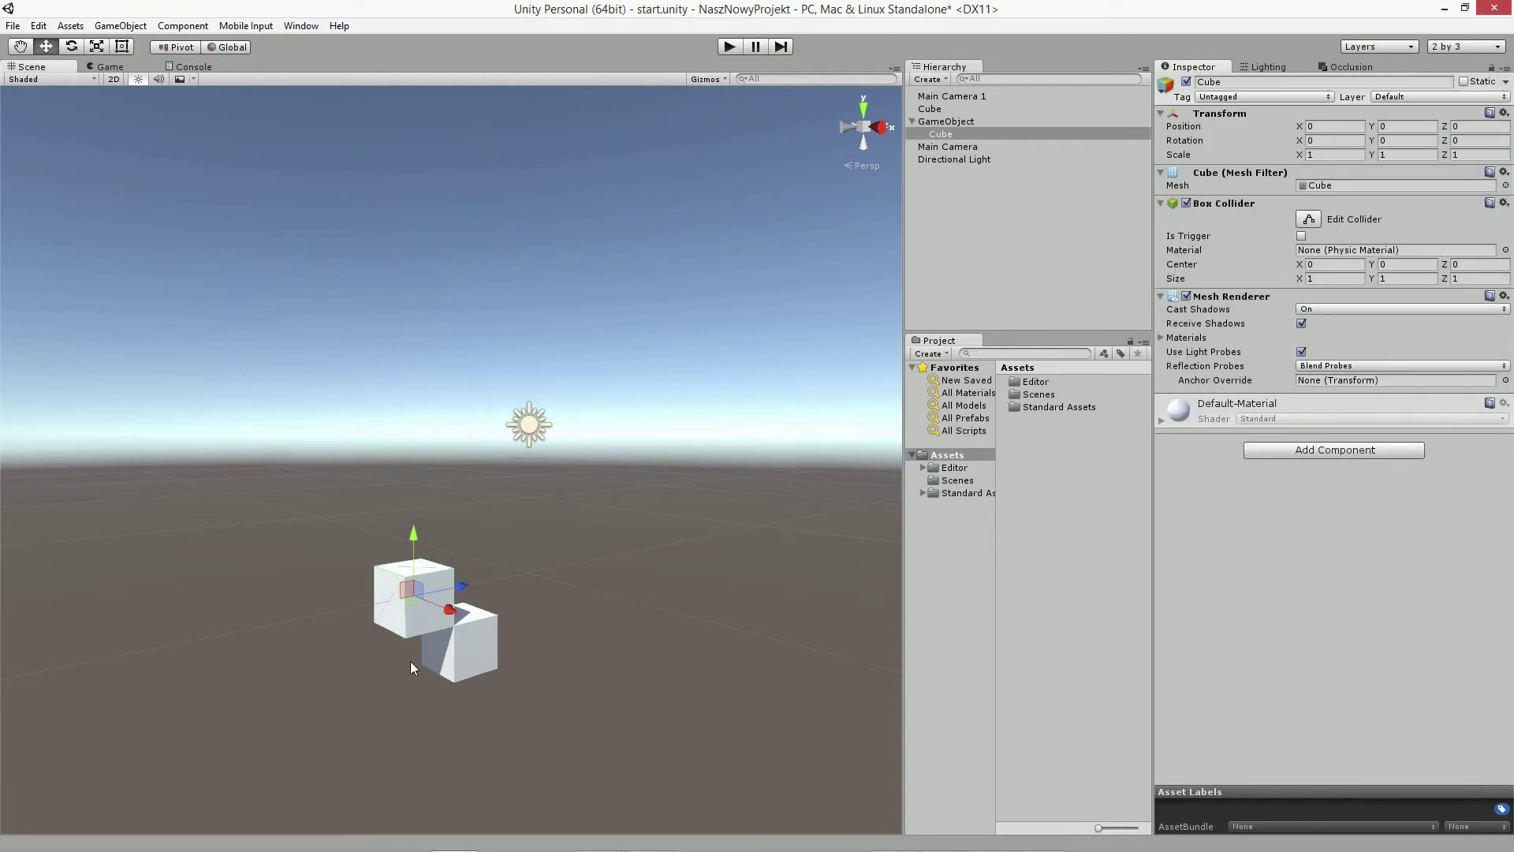
pyautogui.moveTo(574, 626)
pyautogui.keyDown('alt'); pyautogui.mouseDown()
pyautogui.moveTo(278, 635)
pyautogui.moveTo(473, 652)
pyautogui.mouseUp(); pyautogui.keyUp('alt')
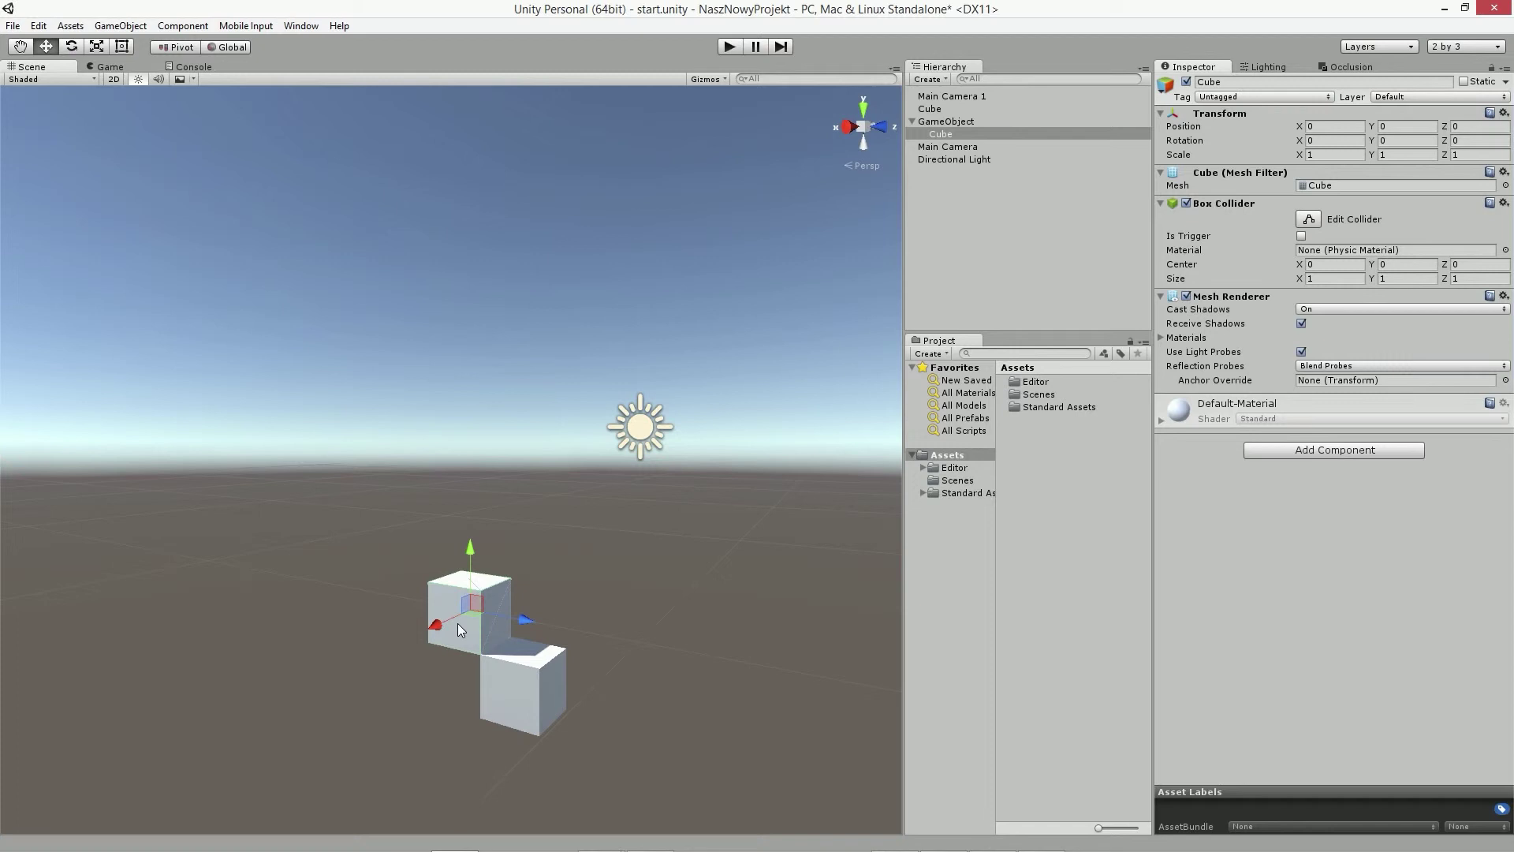
pyautogui.click(38, 26)
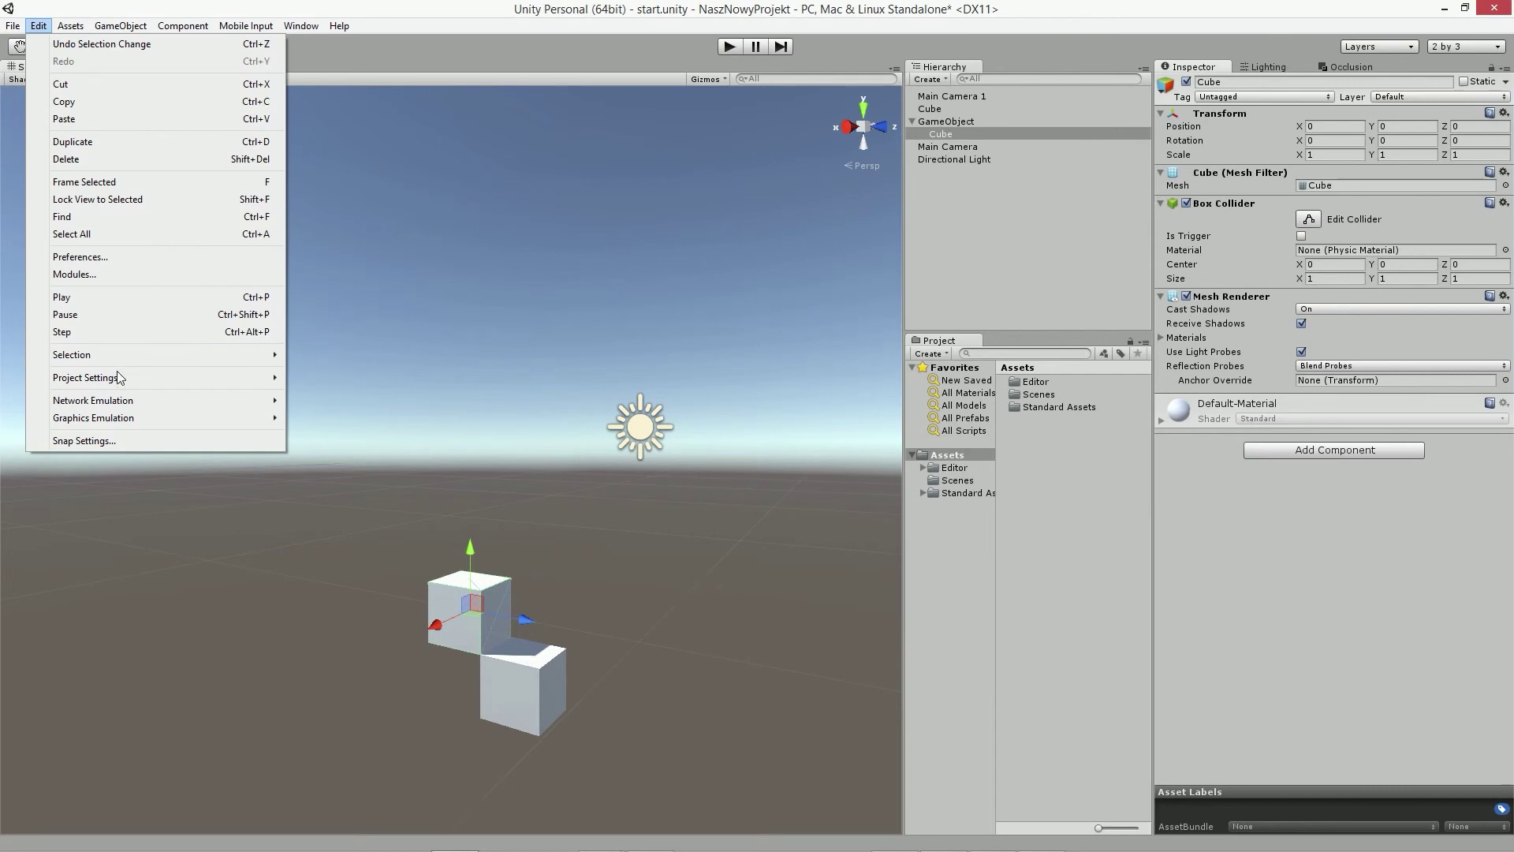
# Open Quality settings, step through the levels from Fastest to Fantastic, and end on Fastest.
pyautogui.moveTo(173, 378)
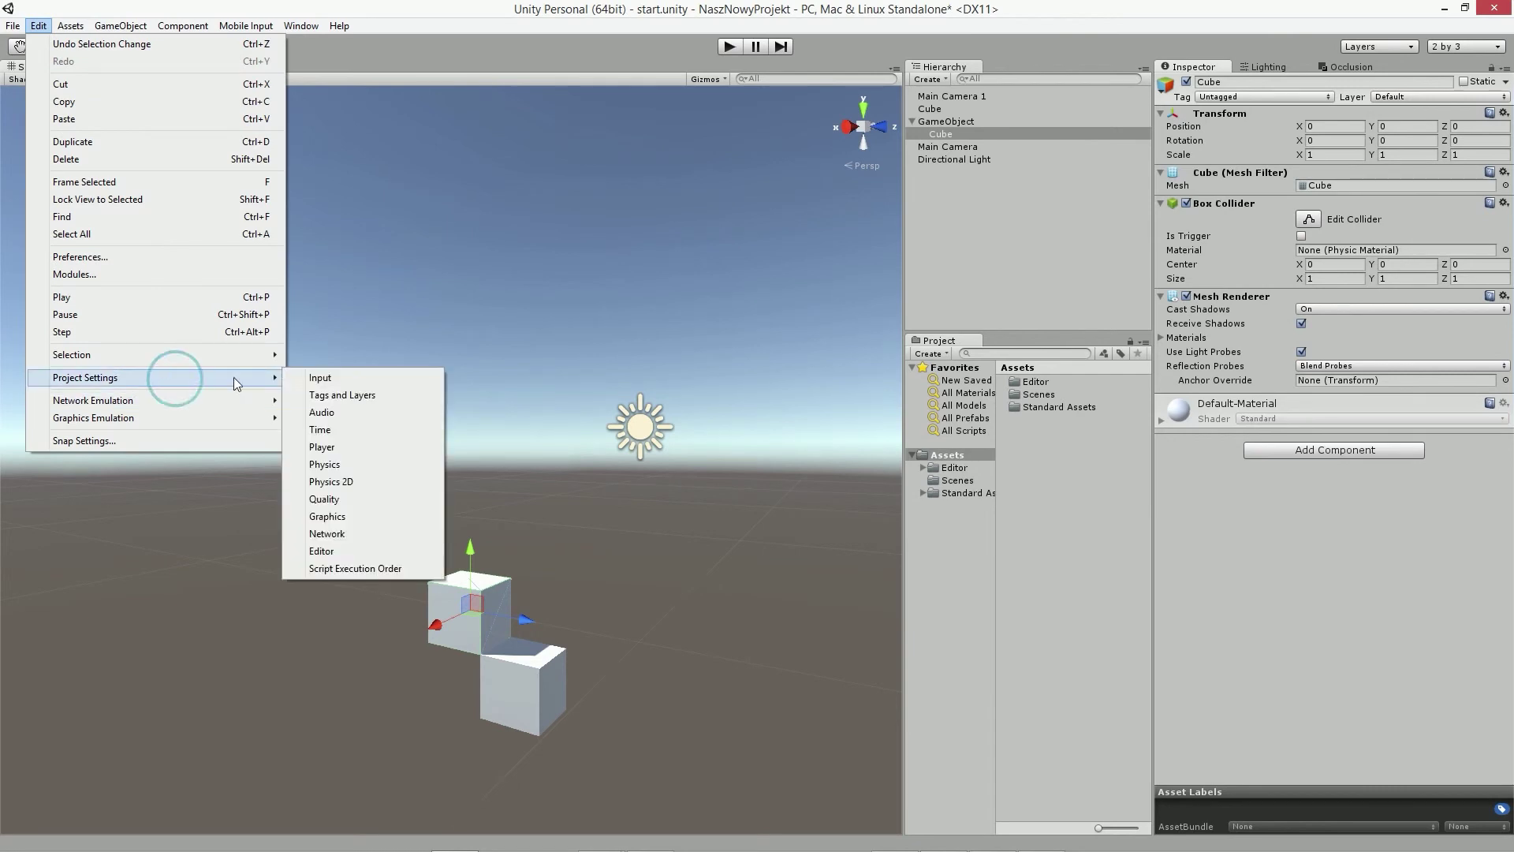
pyautogui.click(349, 498)
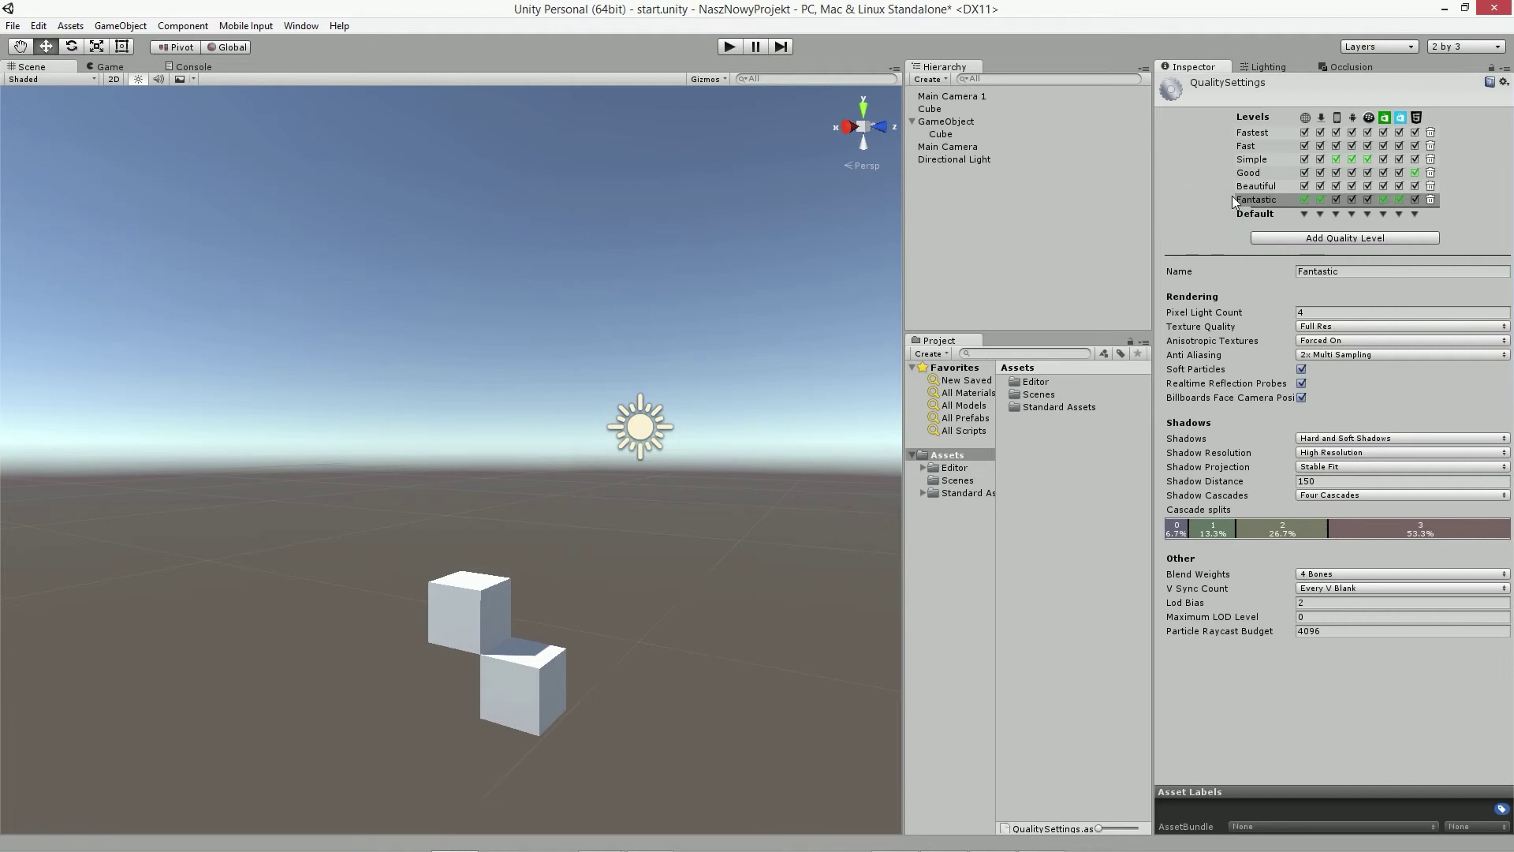
pyautogui.click(1257, 133)
pyautogui.click(1257, 145)
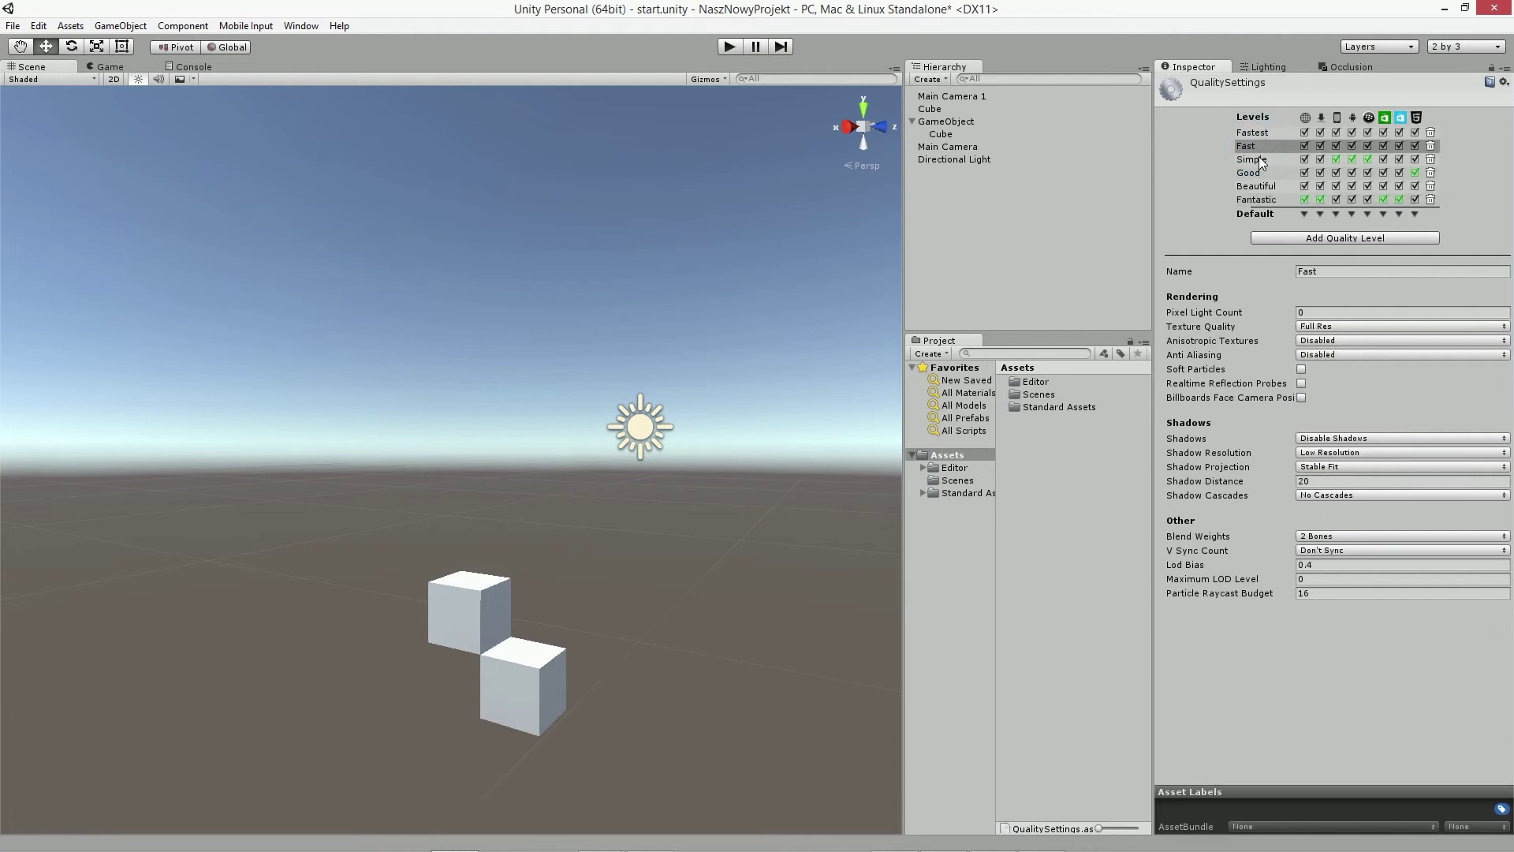
pyautogui.click(1257, 159)
pyautogui.click(1257, 170)
pyautogui.click(1251, 186)
pyautogui.click(1251, 198)
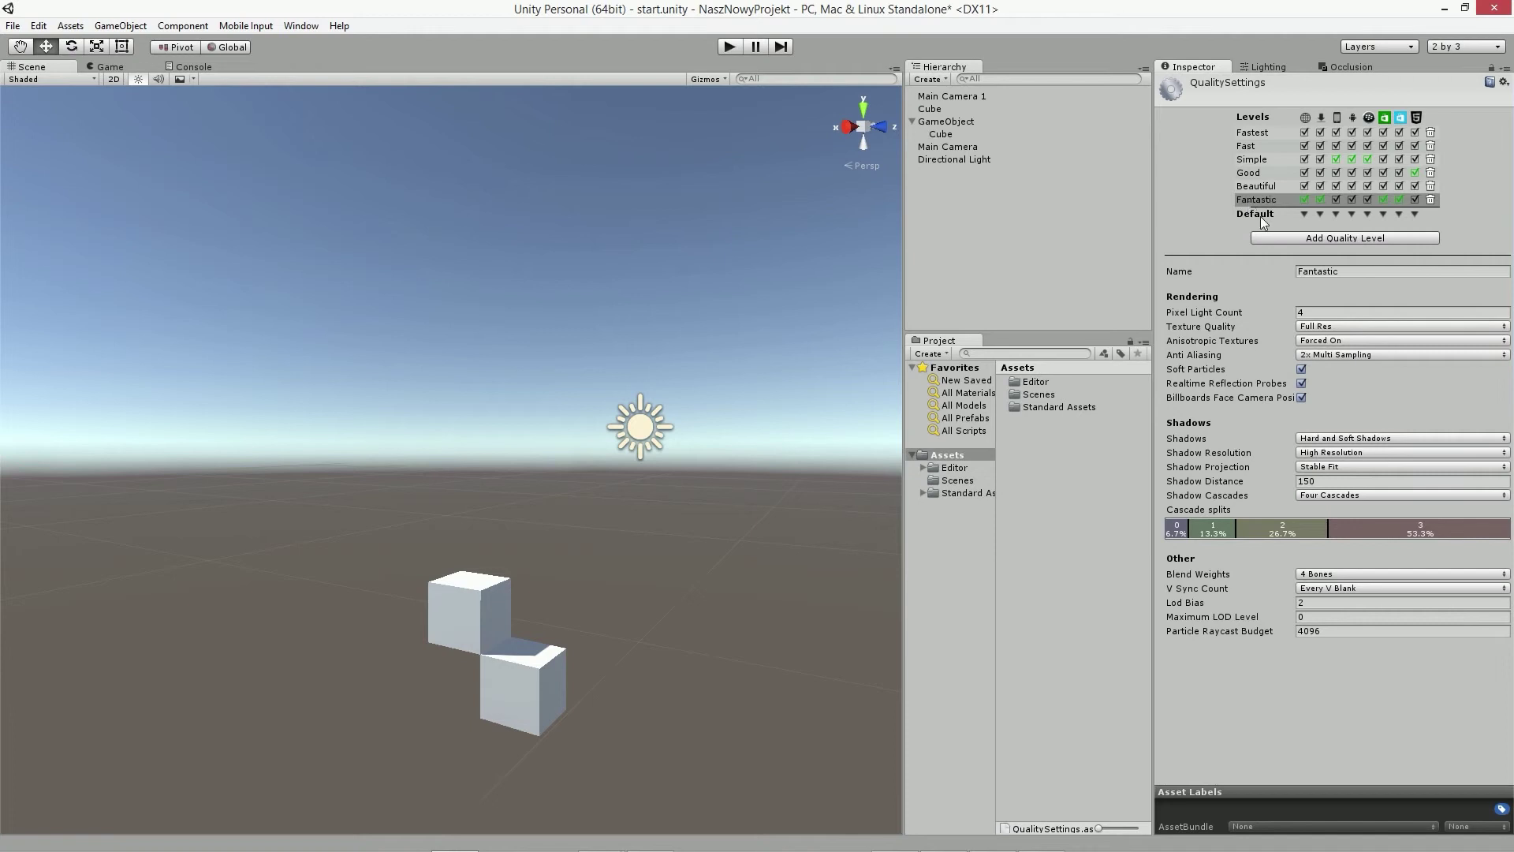
pyautogui.click(1262, 133)
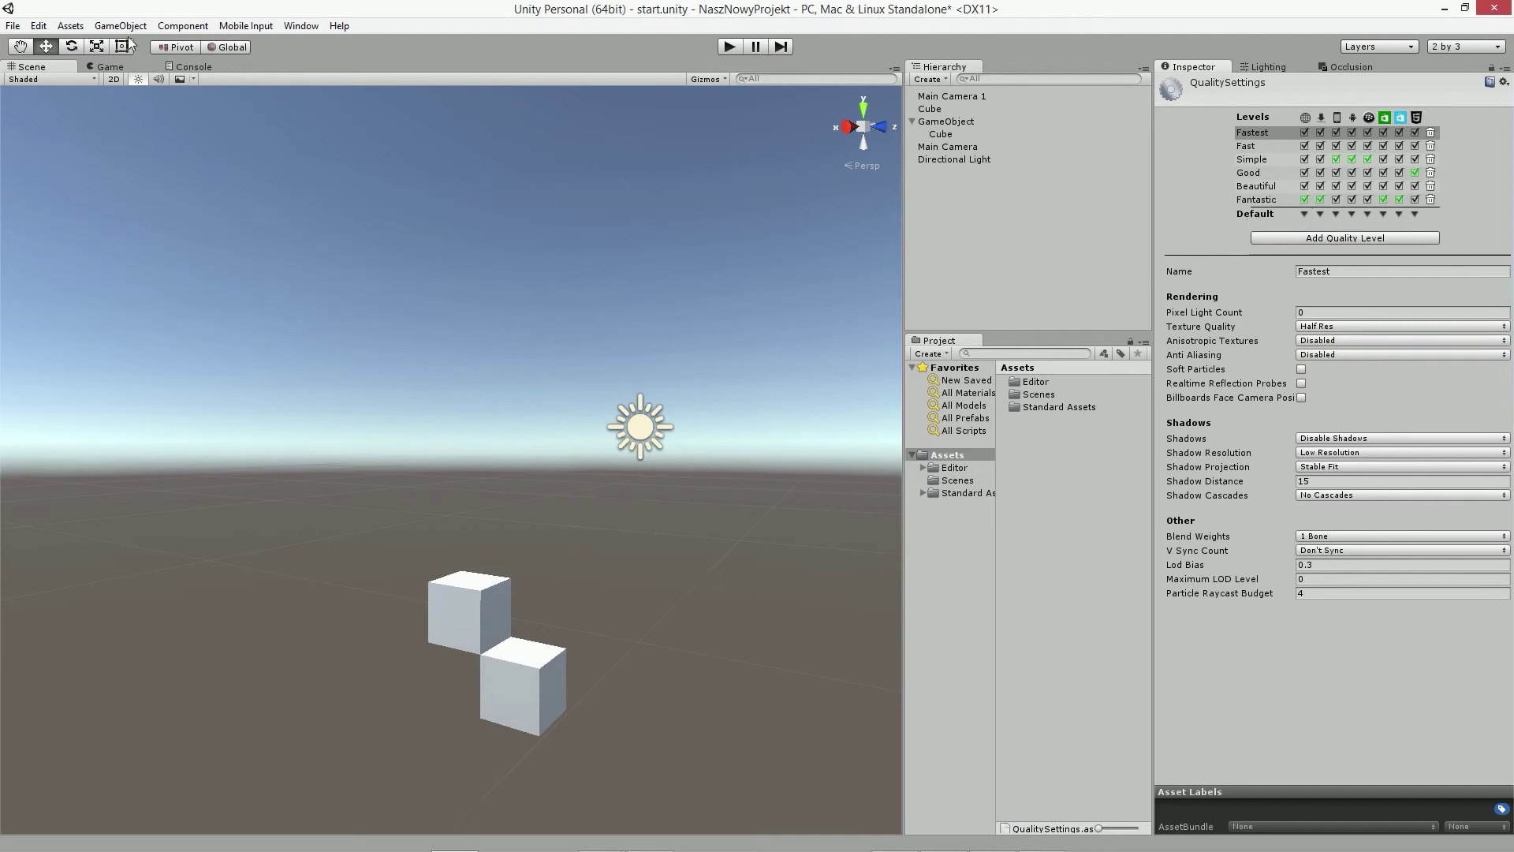
# View the project's Graphics settings, then its Network settings.
pyautogui.click(70, 25)
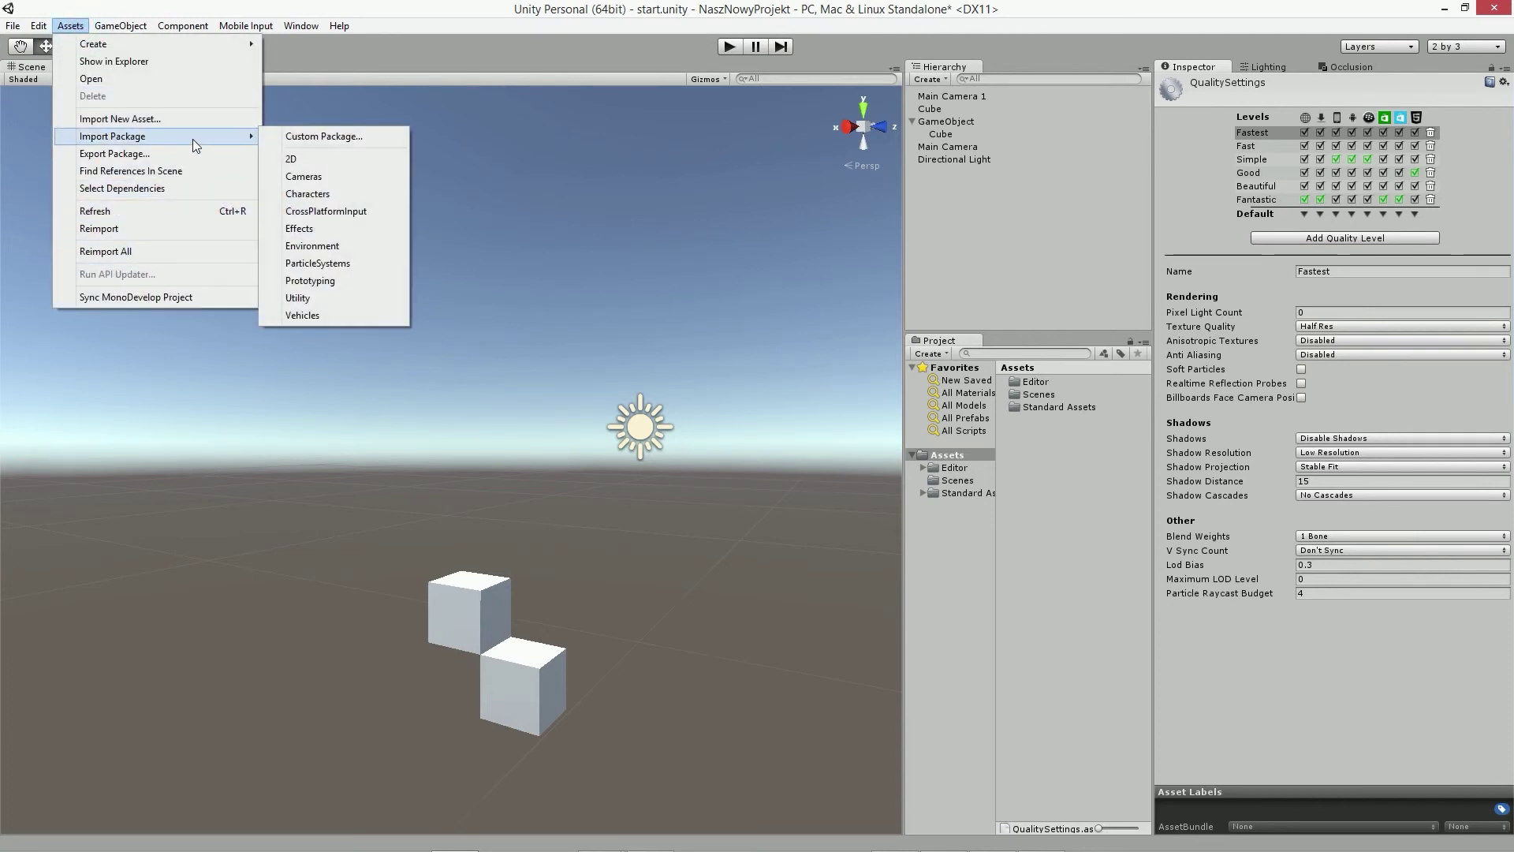
pyautogui.moveTo(37, 25)
pyautogui.moveTo(219, 379)
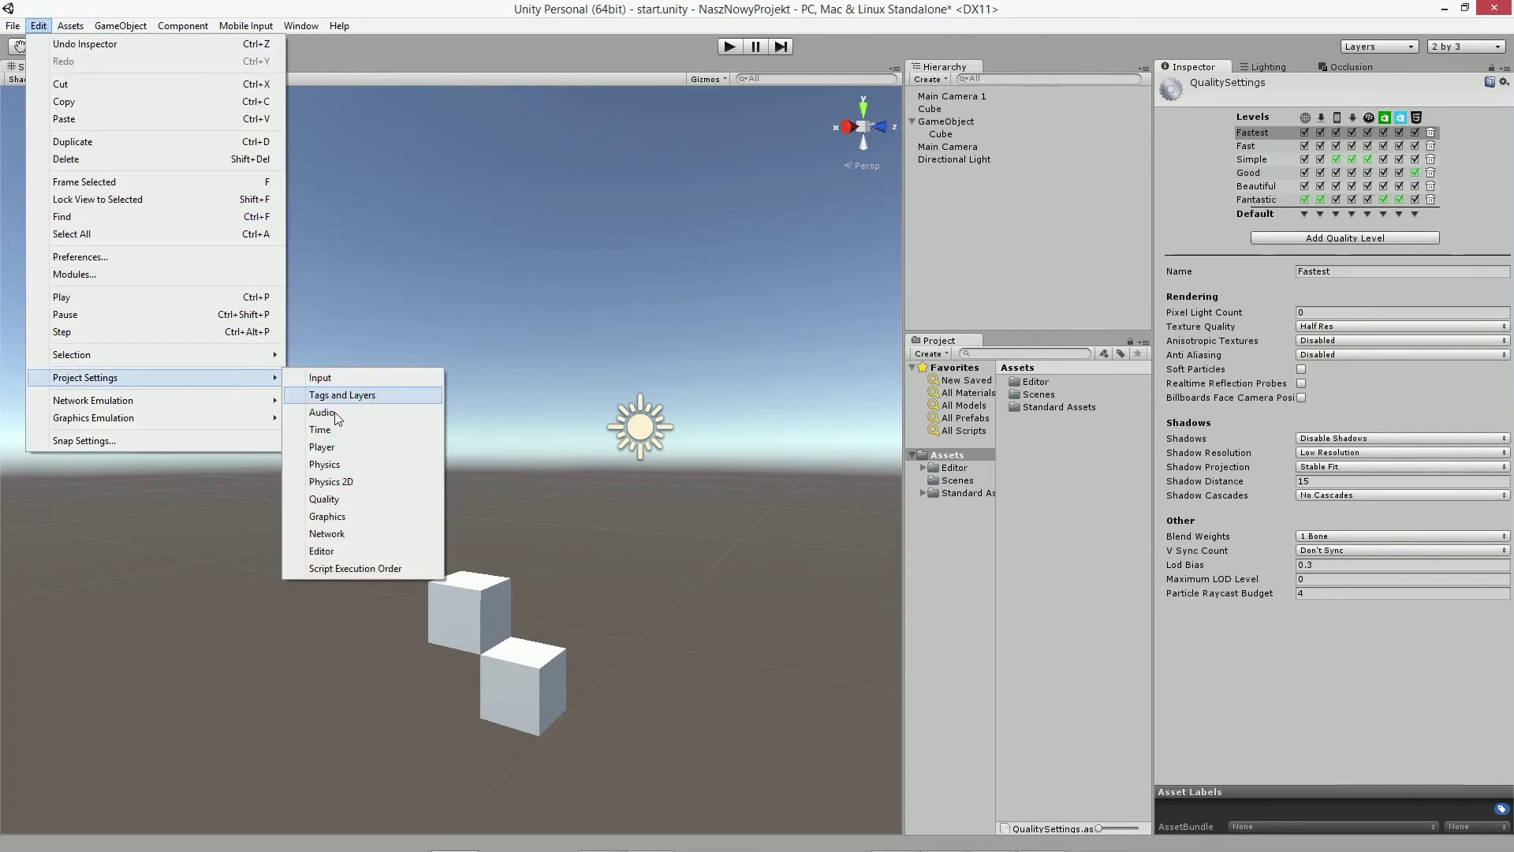
pyautogui.click(353, 516)
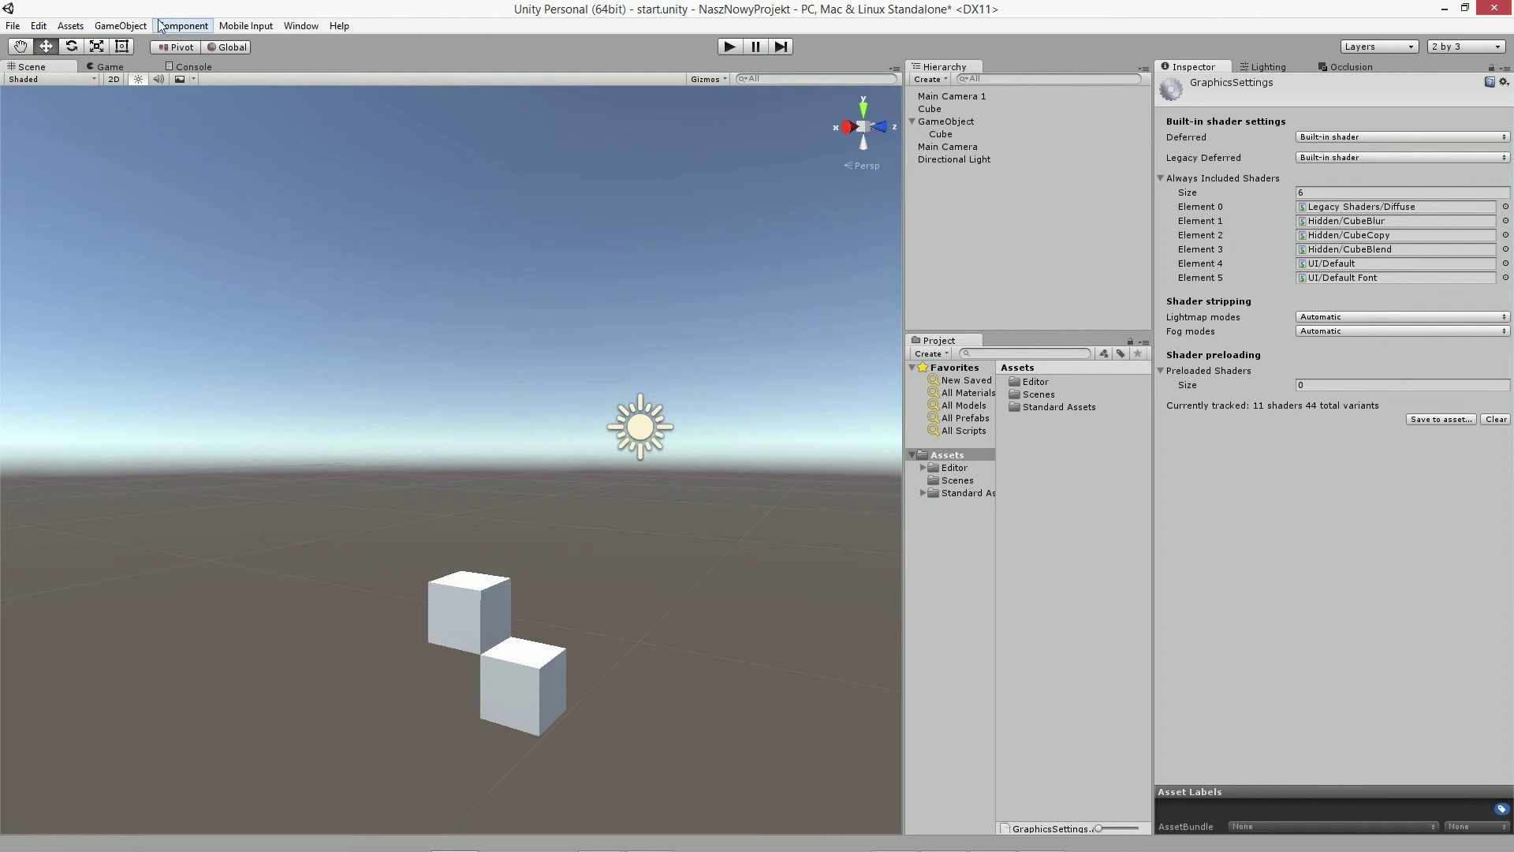
pyautogui.click(38, 25)
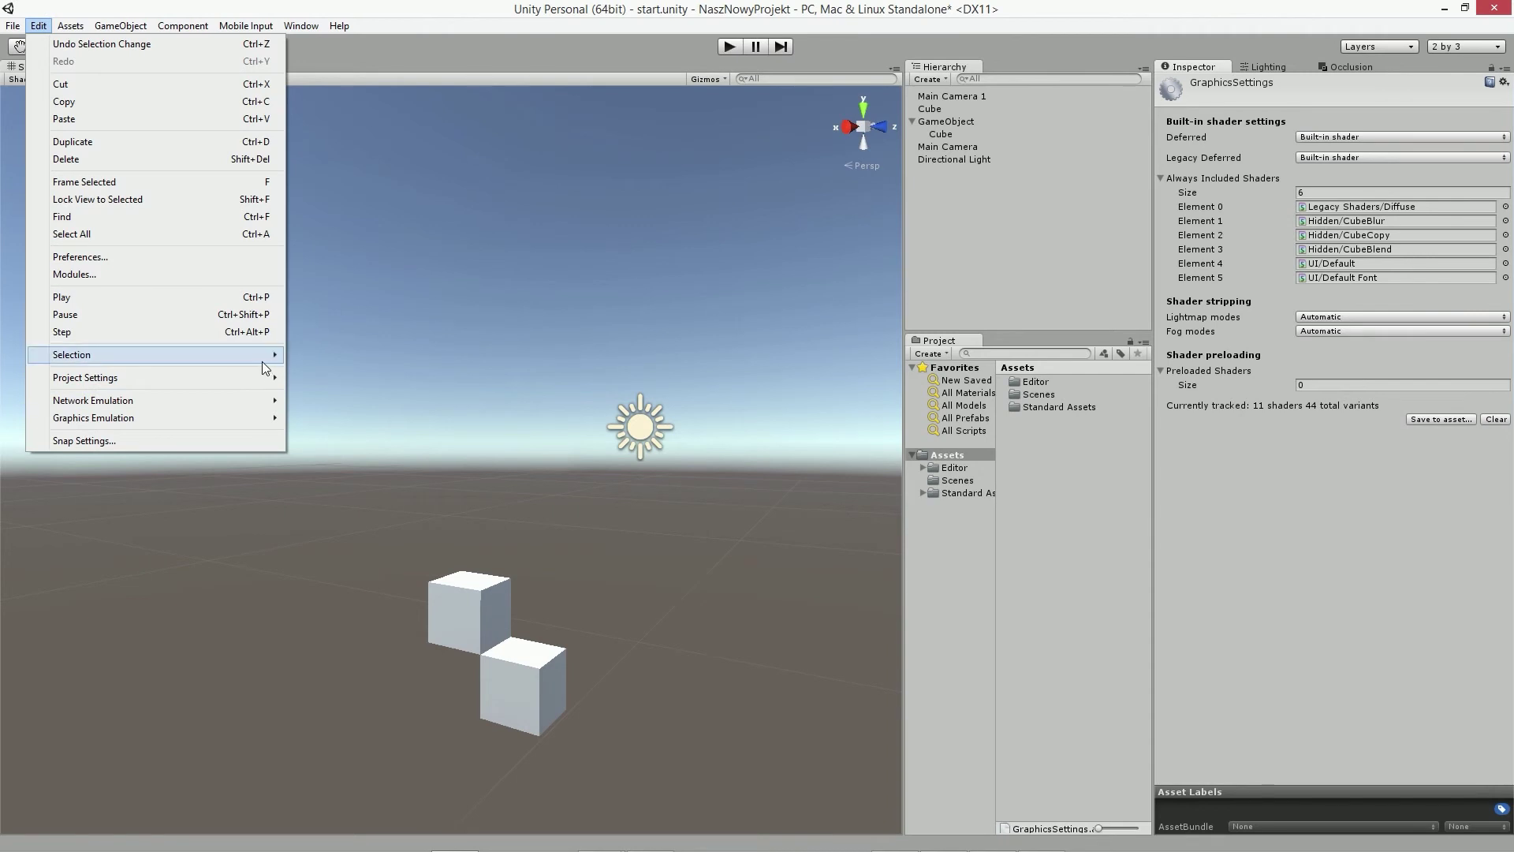
pyautogui.moveTo(268, 377)
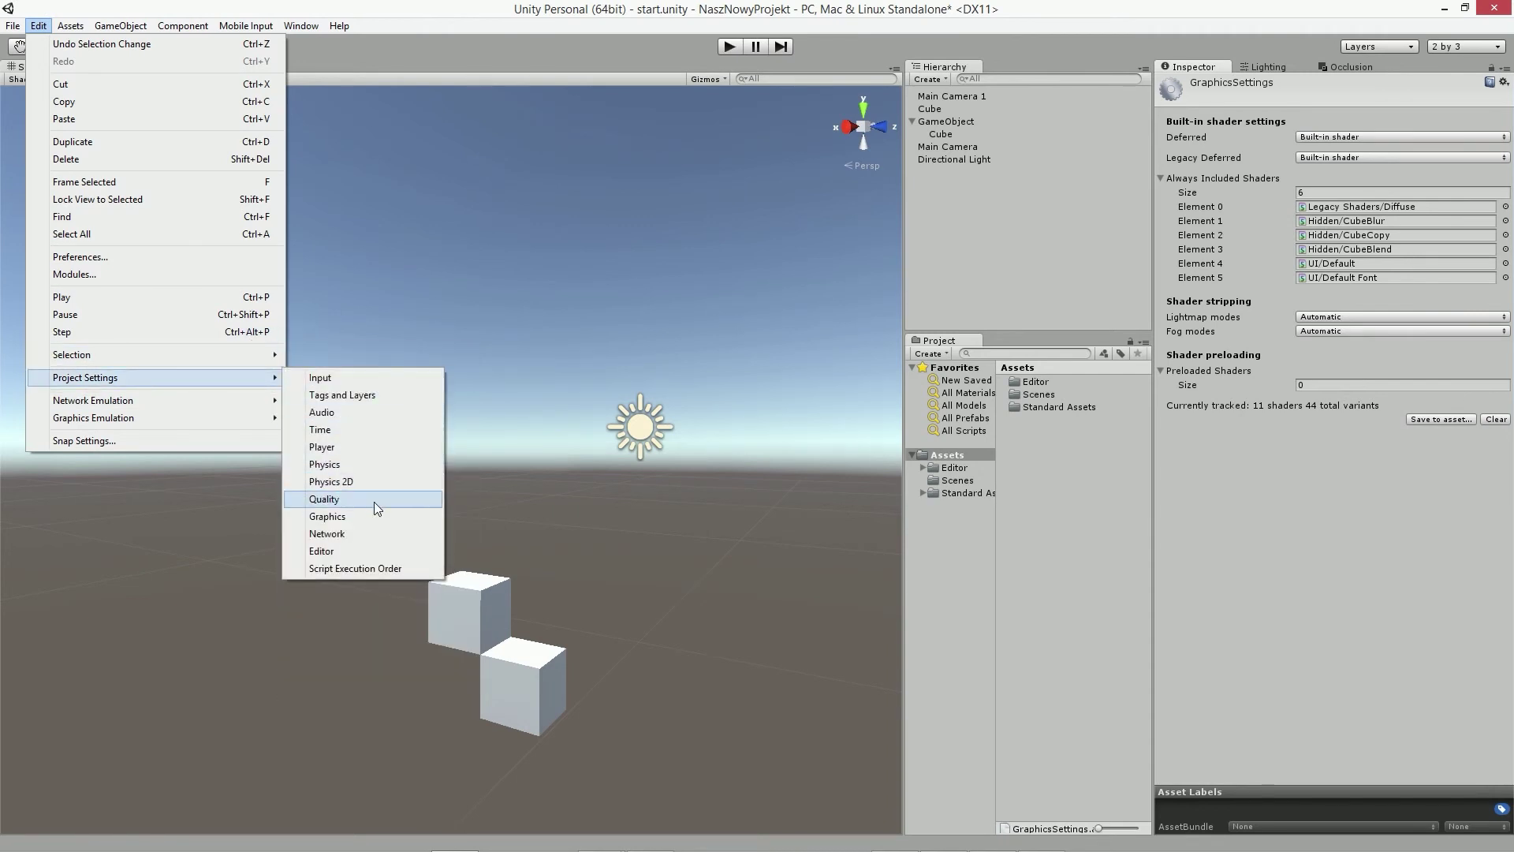
pyautogui.click(338, 534)
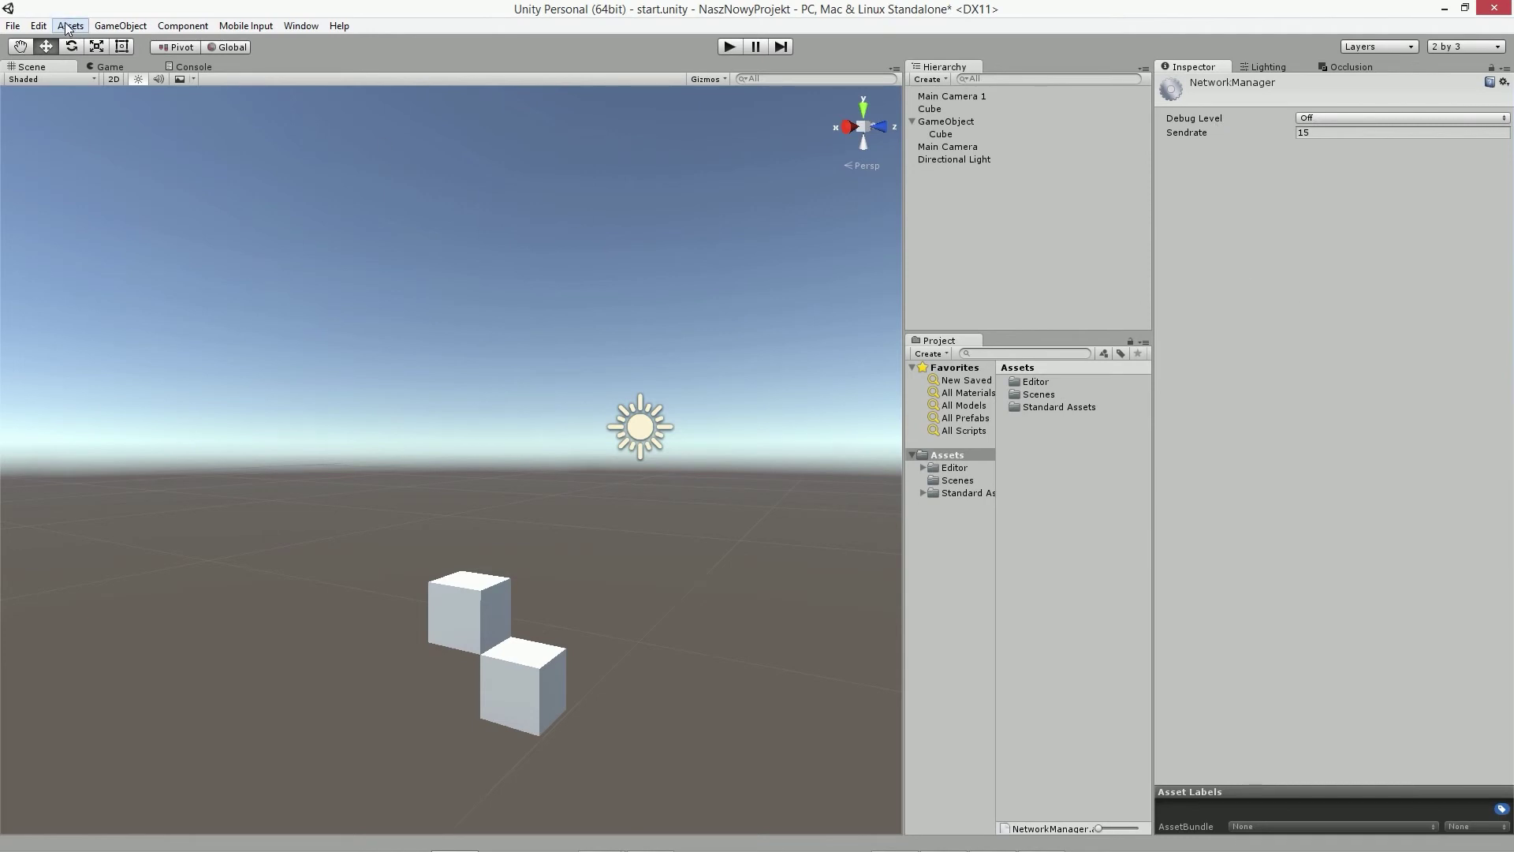
# Open the Editor Settings through Edit > Project Settings > Editor.
pyautogui.click(38, 25)
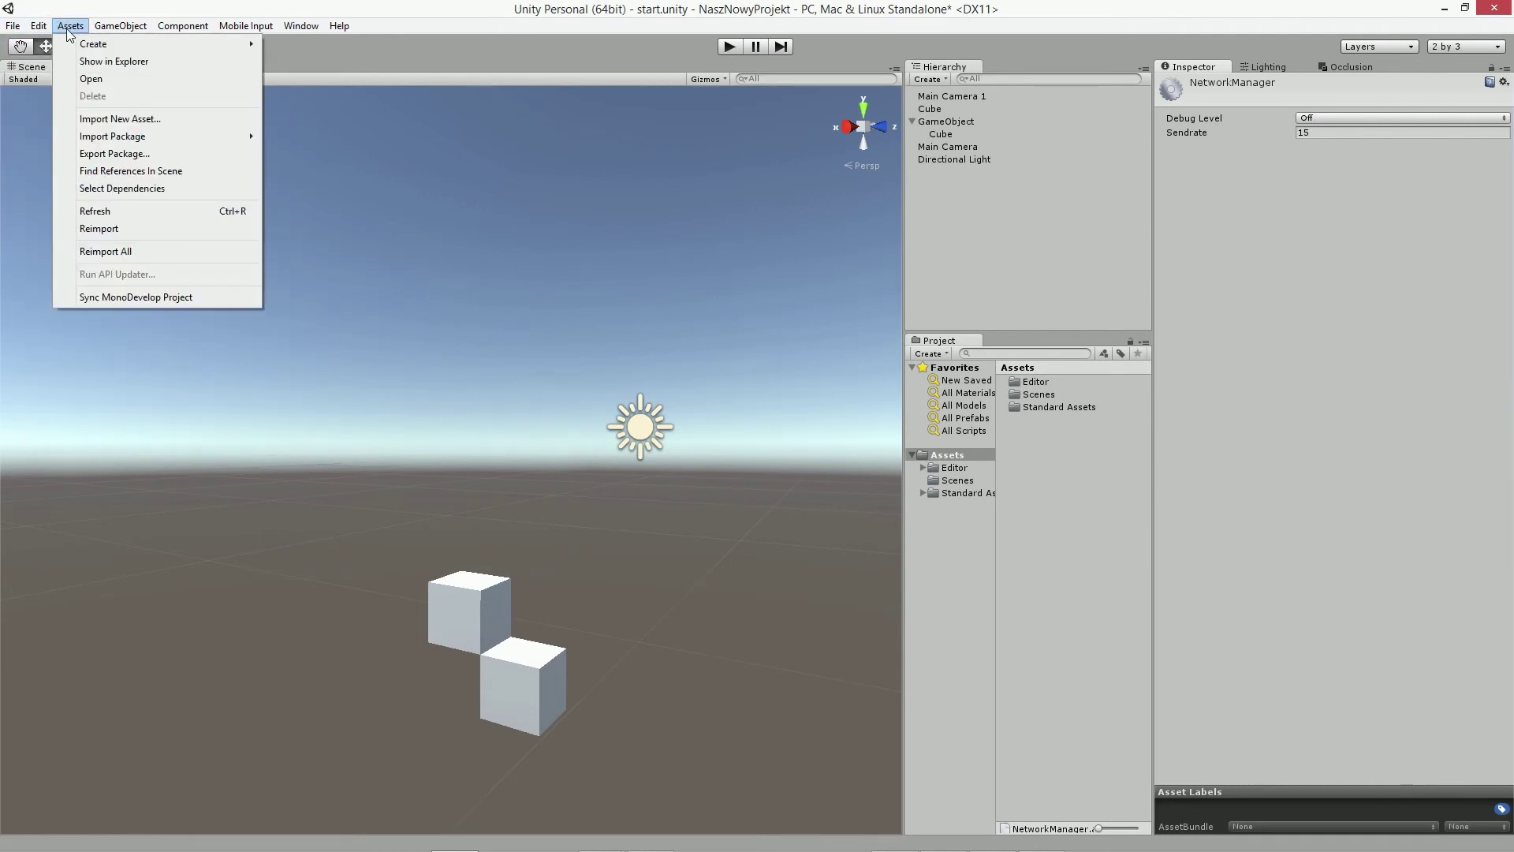
pyautogui.moveTo(37, 25)
pyautogui.moveTo(182, 377)
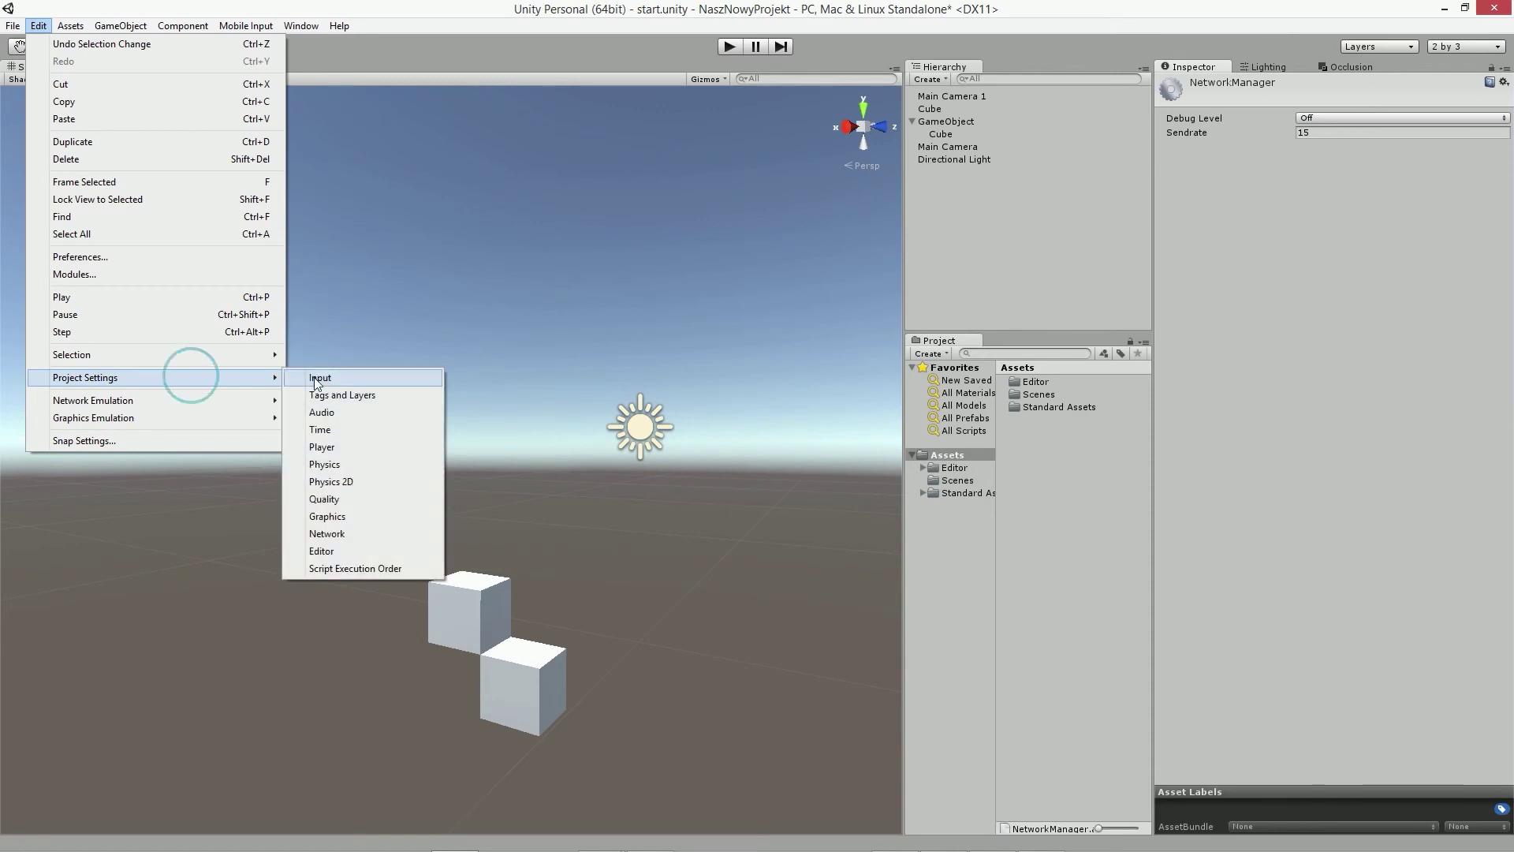
pyautogui.click(348, 550)
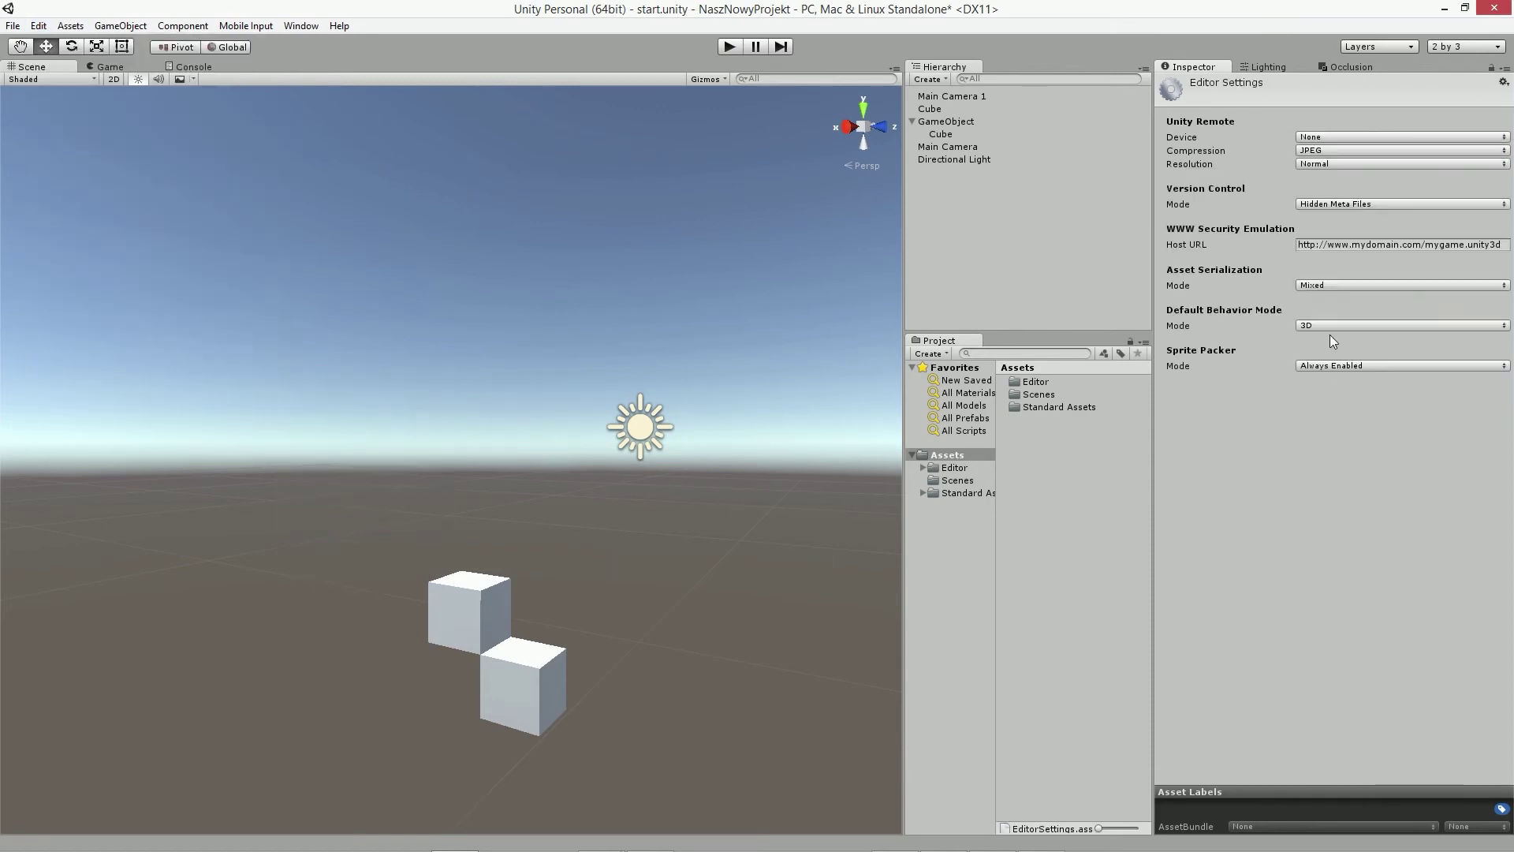
# Set Unity Remote compression to PNG, keeping device None and resolution Normal.
pyautogui.click(1352, 134)
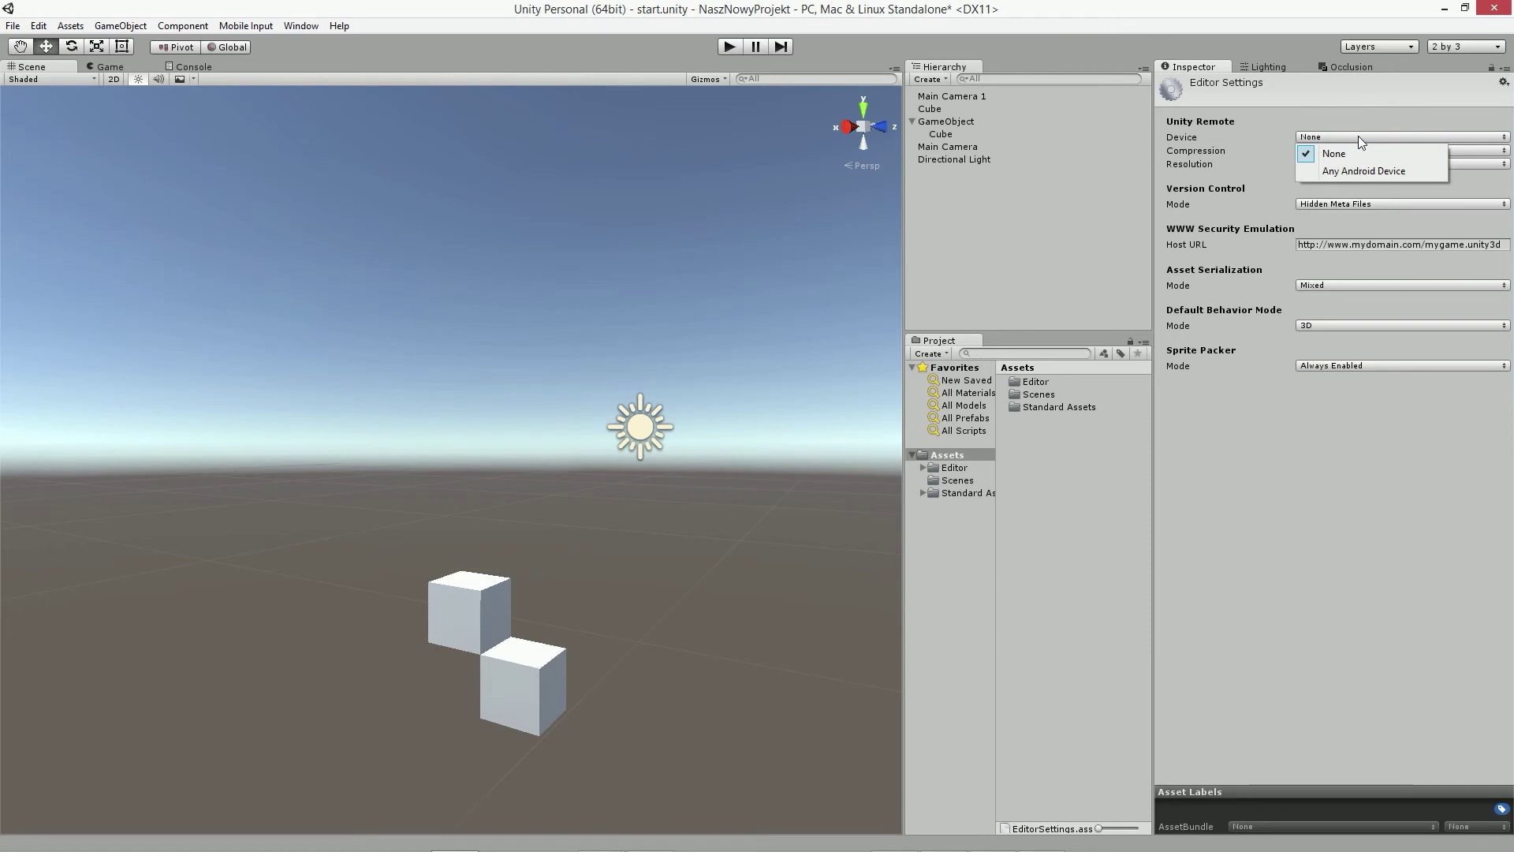
pyautogui.click(1343, 434)
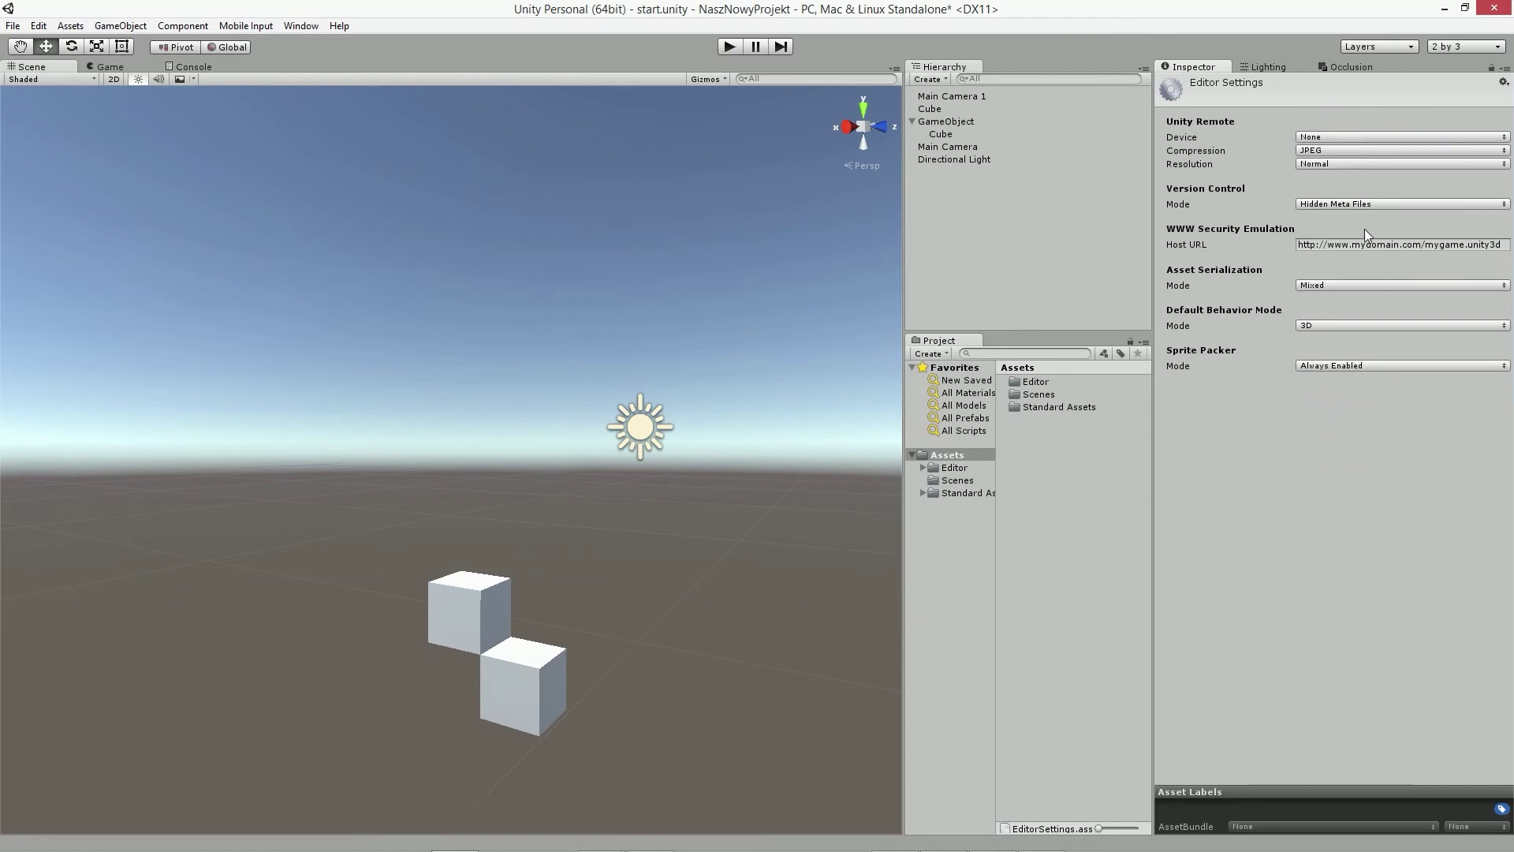
pyautogui.click(1351, 152)
pyautogui.click(1300, 467)
pyautogui.click(1329, 138)
pyautogui.click(1342, 114)
pyautogui.click(1330, 150)
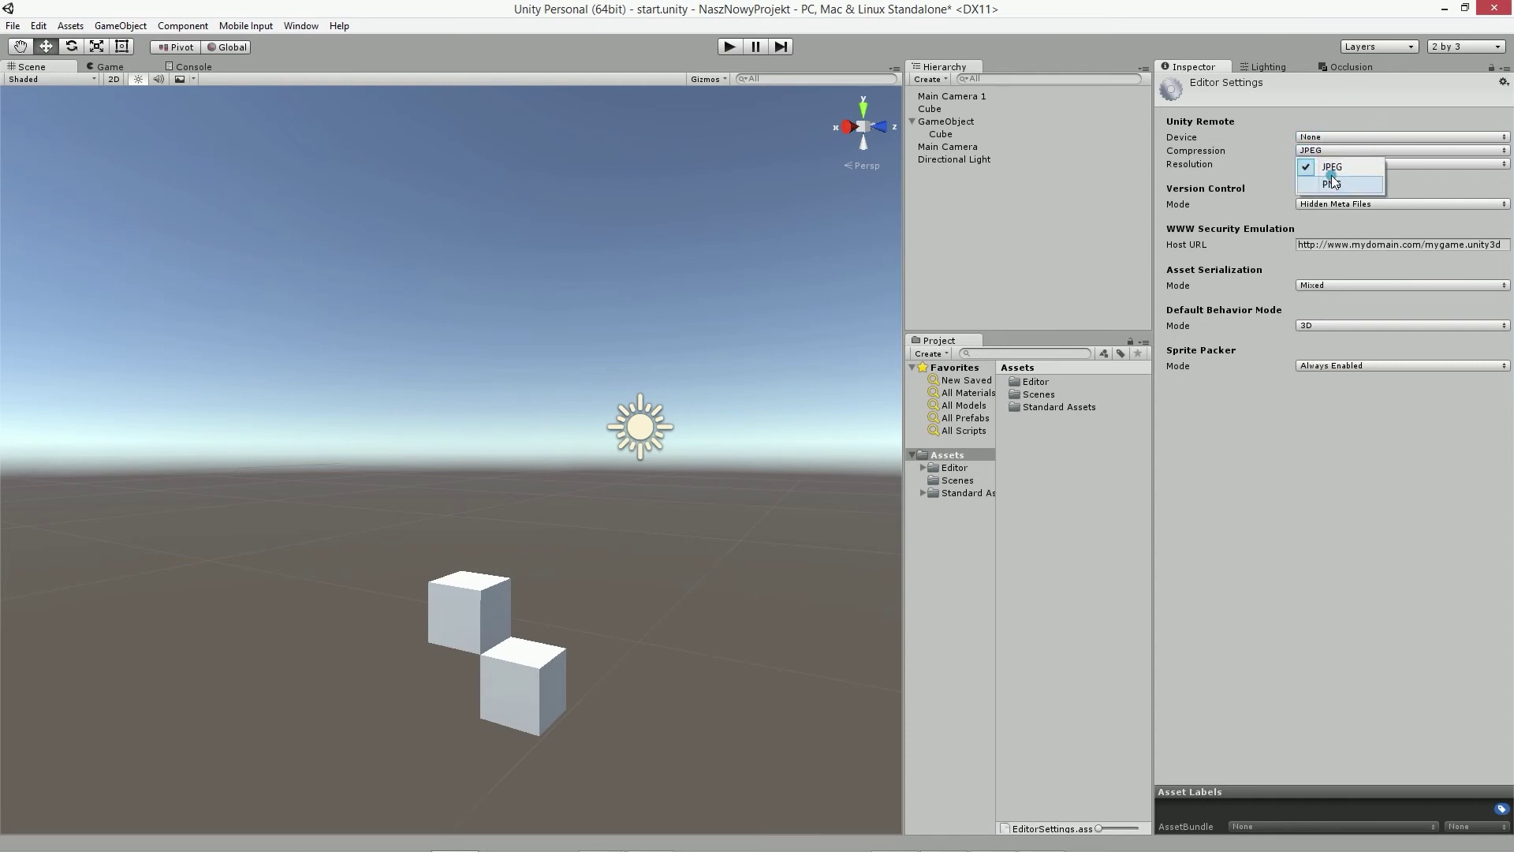
pyautogui.click(1336, 164)
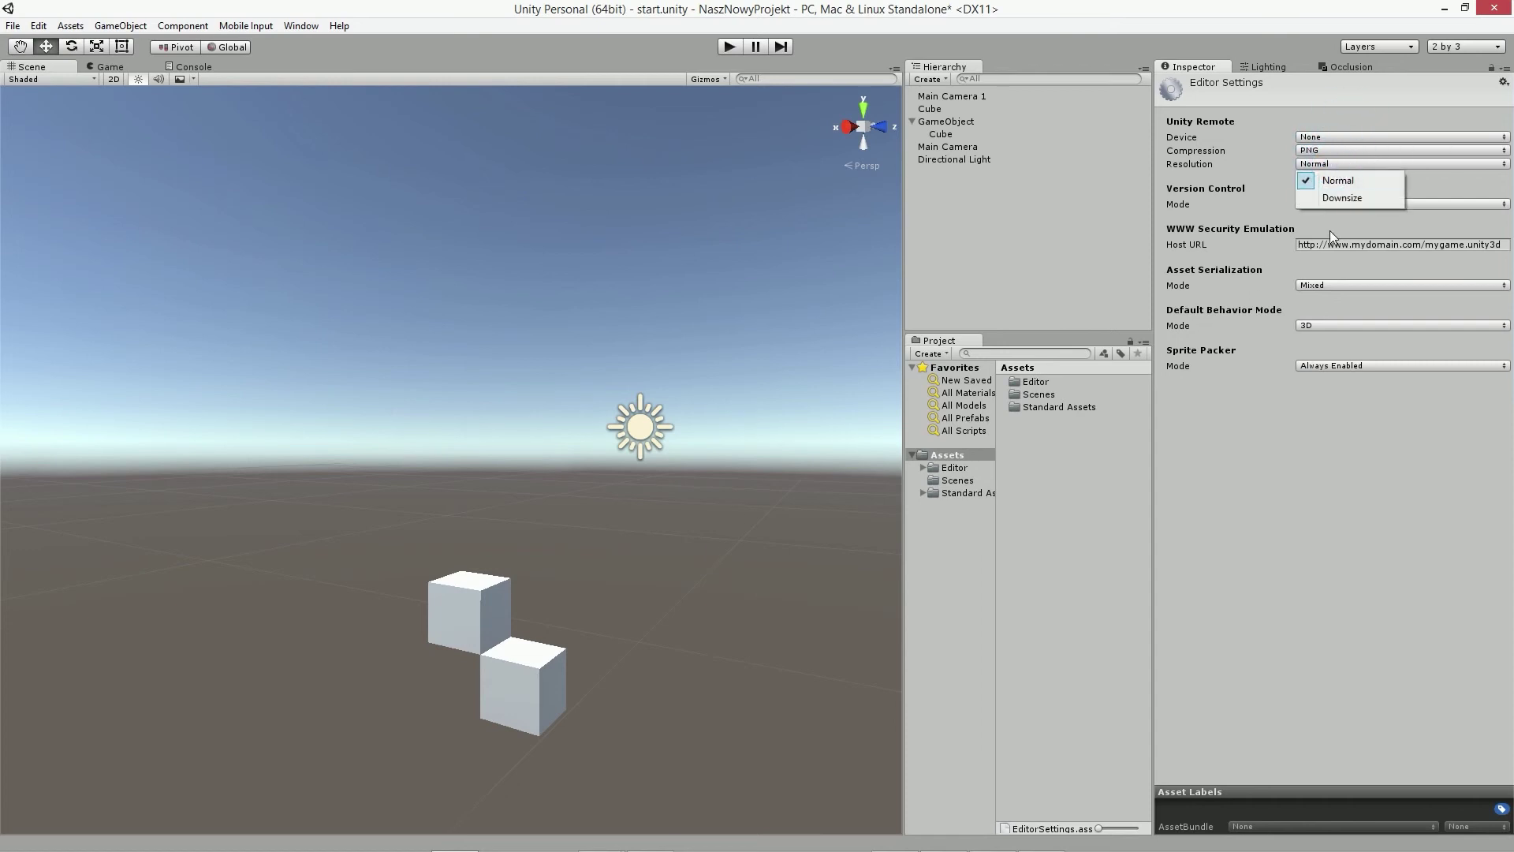
pyautogui.click(1328, 113)
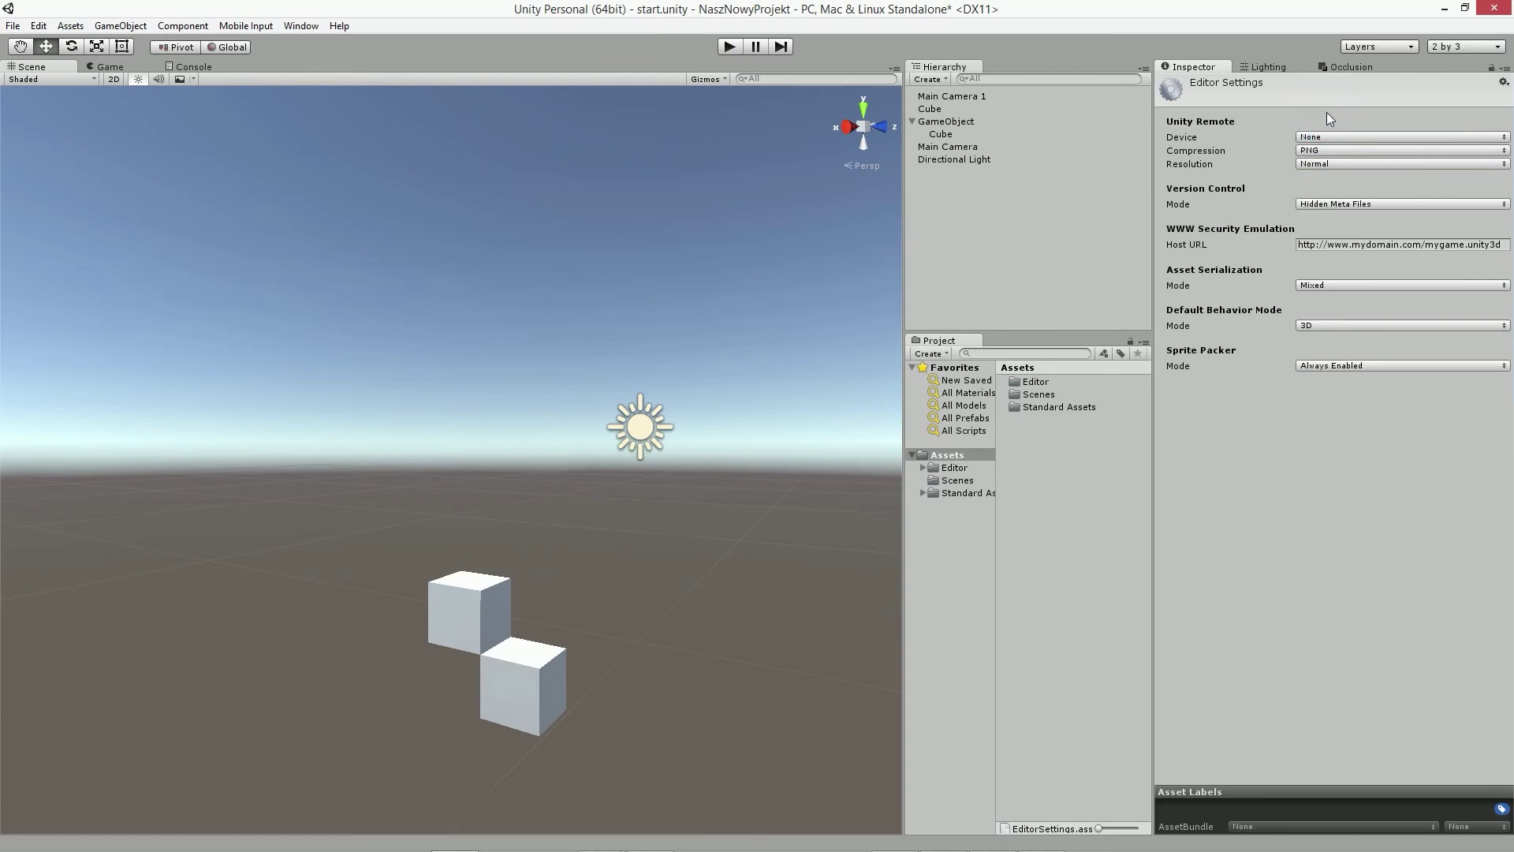
# Check version control and asset serialization modes, keeping Hidden Meta Files and Mixed.
pyautogui.click(1372, 204)
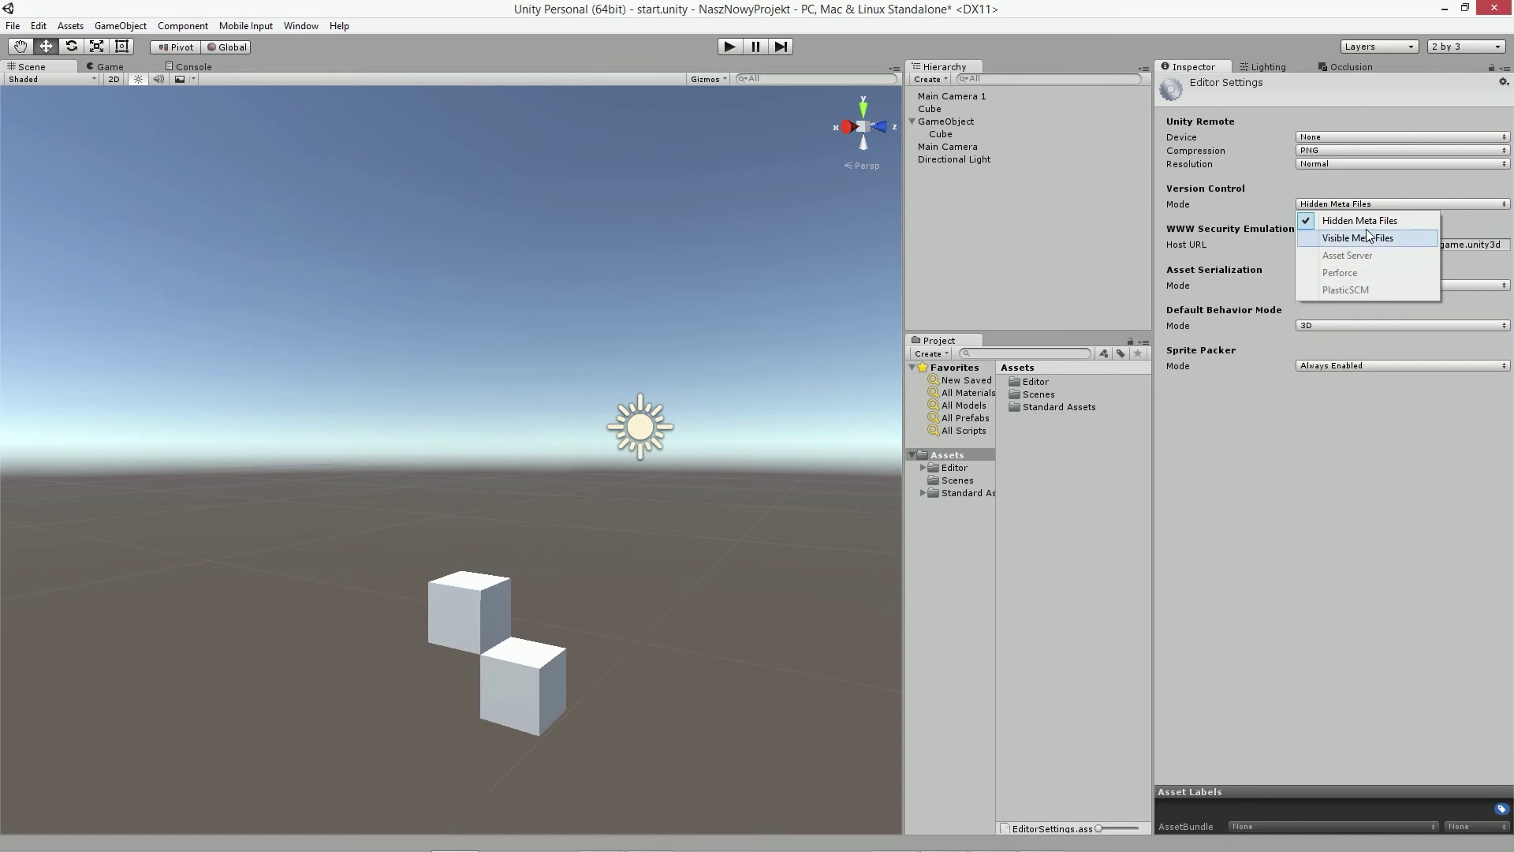
pyautogui.click(1307, 564)
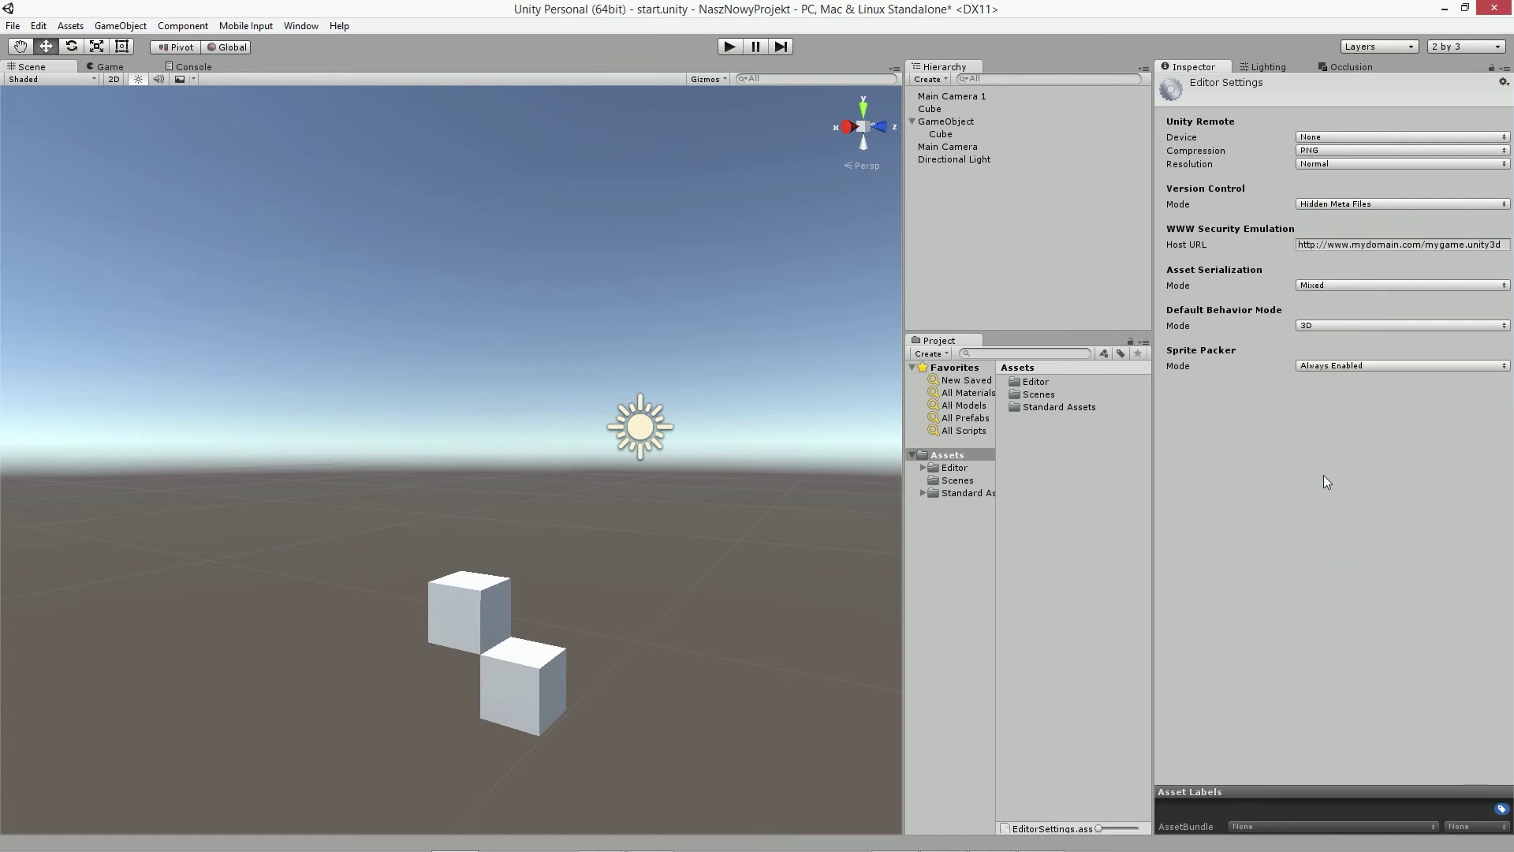
pyautogui.click(1331, 284)
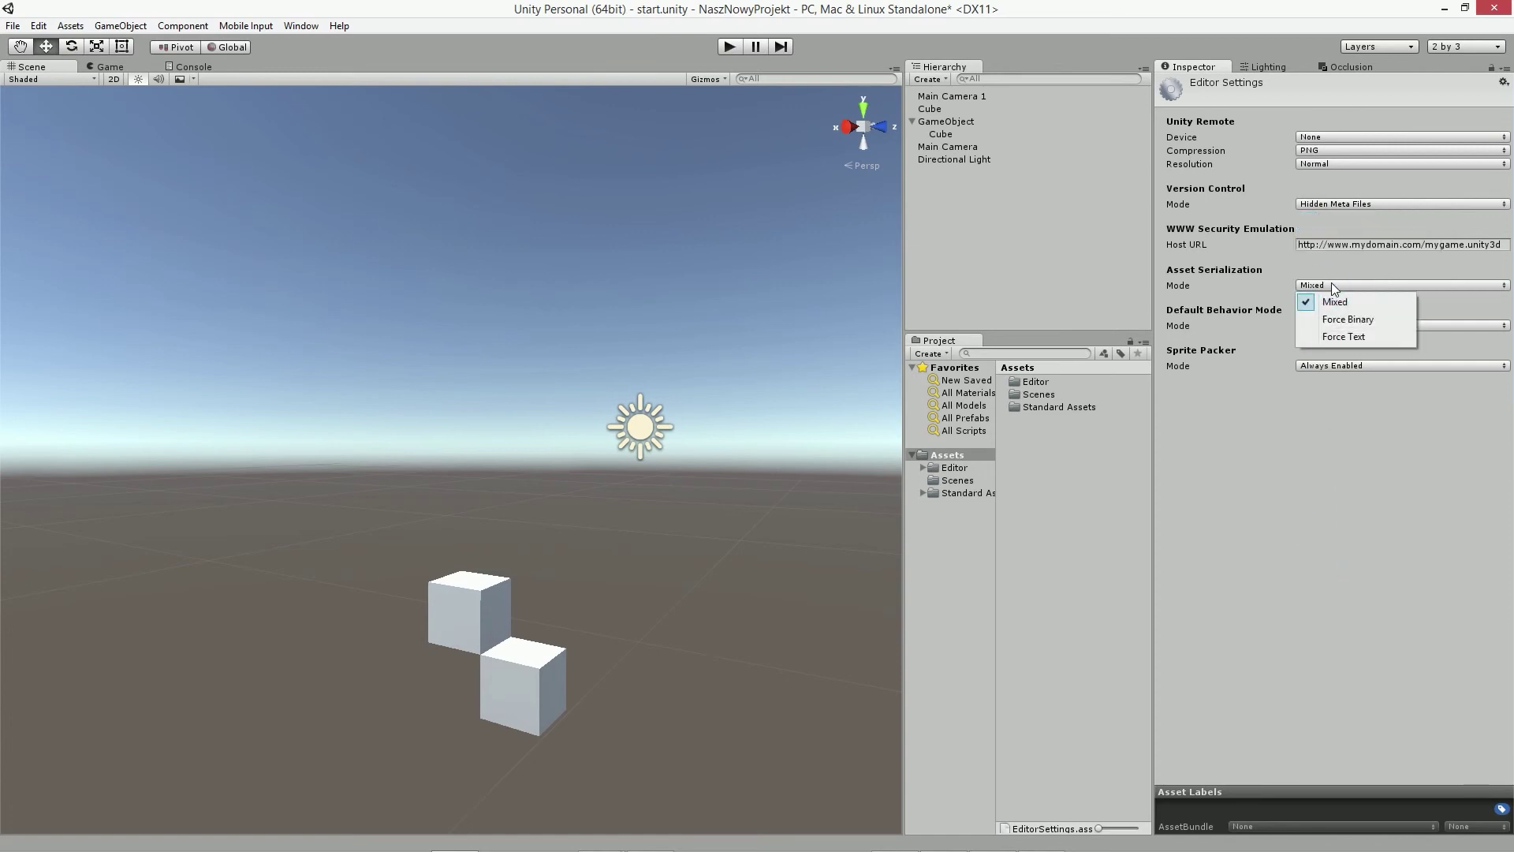
pyautogui.click(1276, 491)
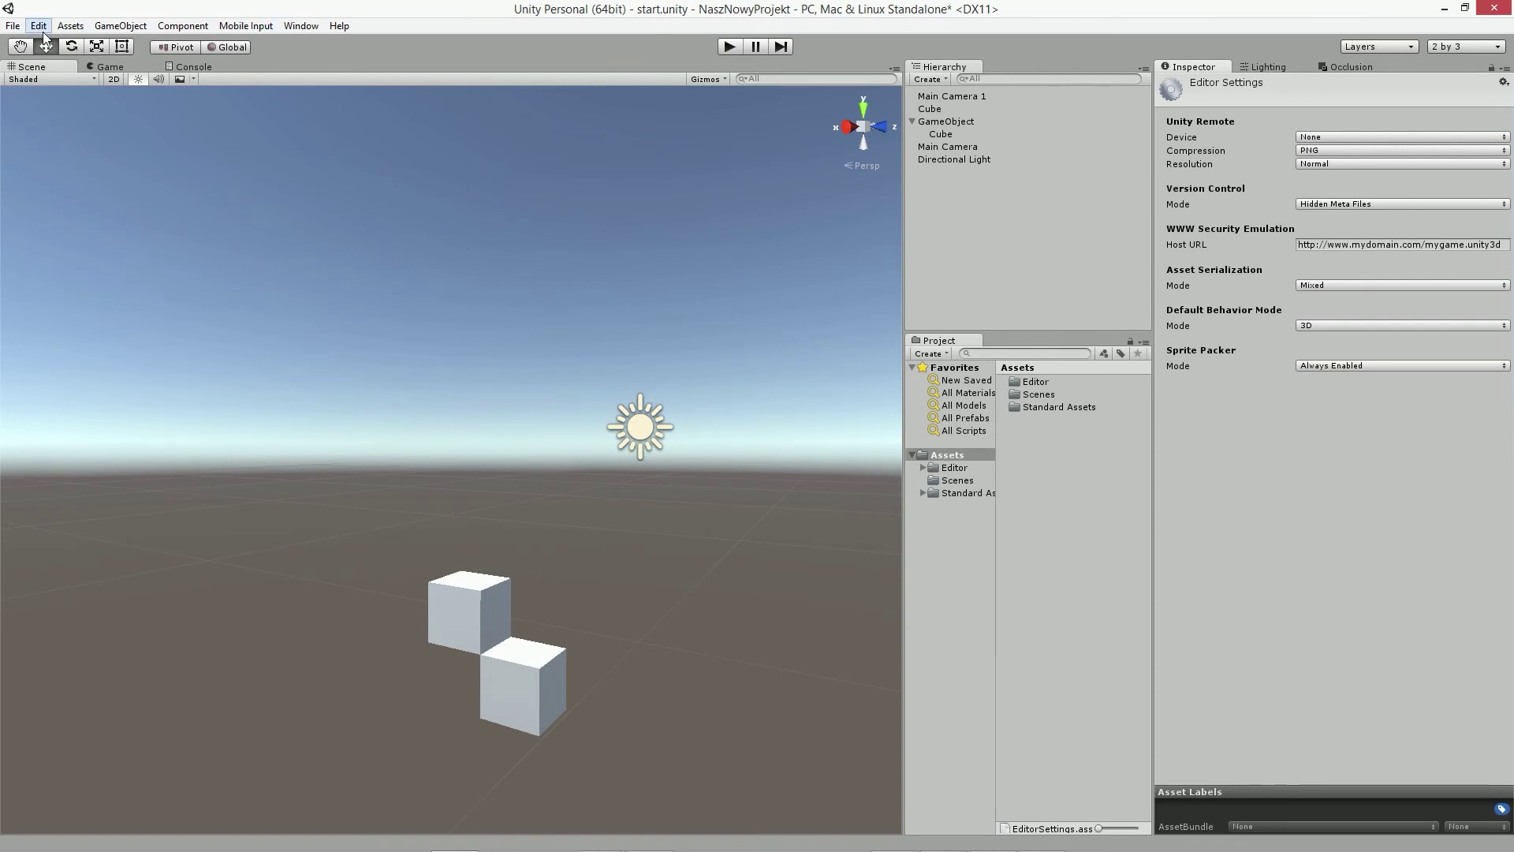
# Open Assets > Create and reveal the Legacy Cubemap entry.
pyautogui.click(70, 25)
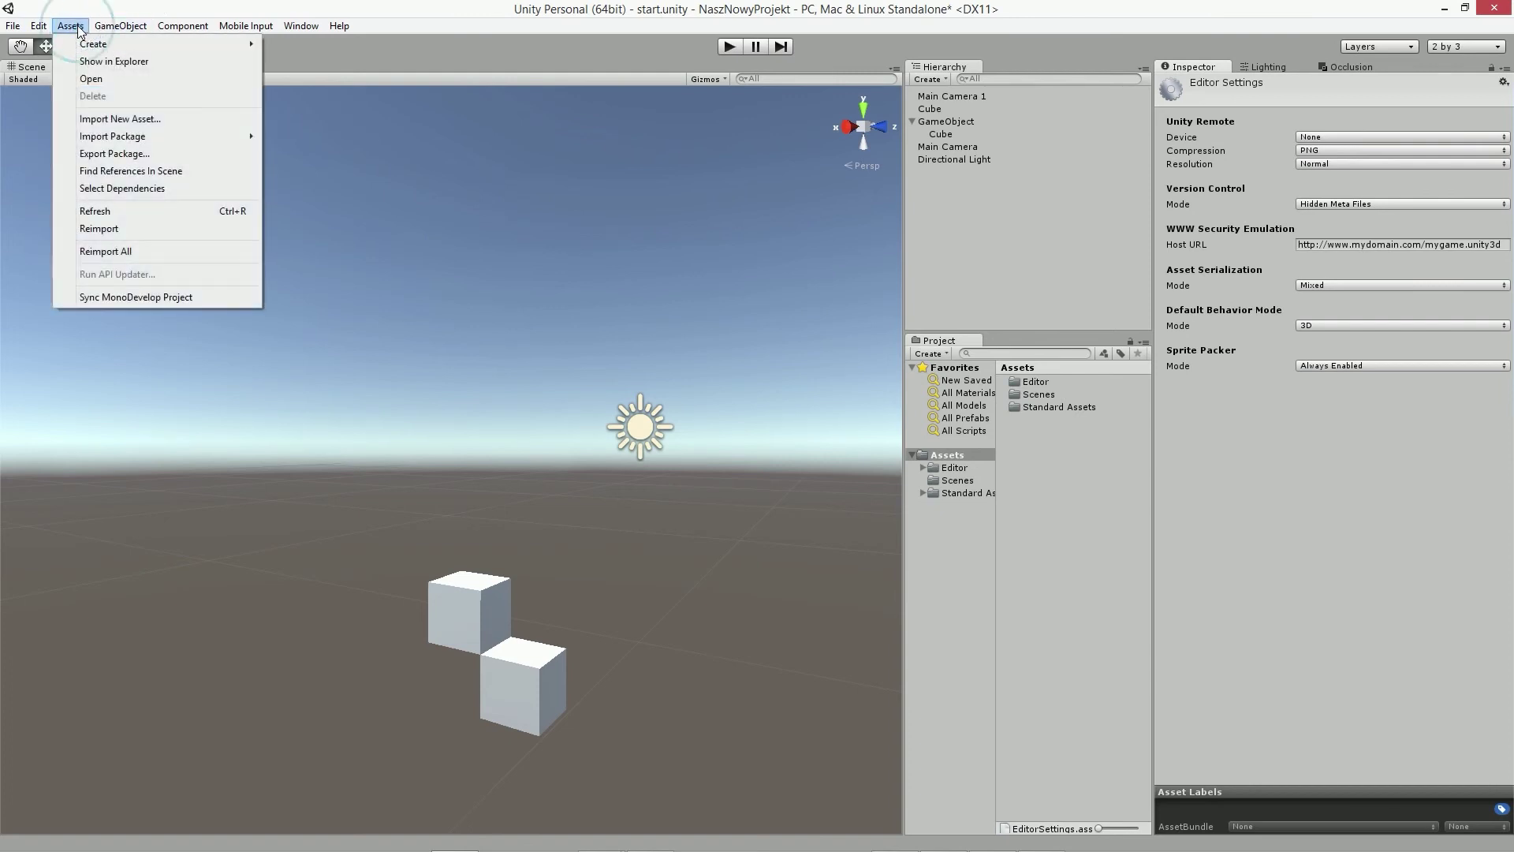
pyautogui.moveTo(107, 46)
pyautogui.moveTo(320, 435)
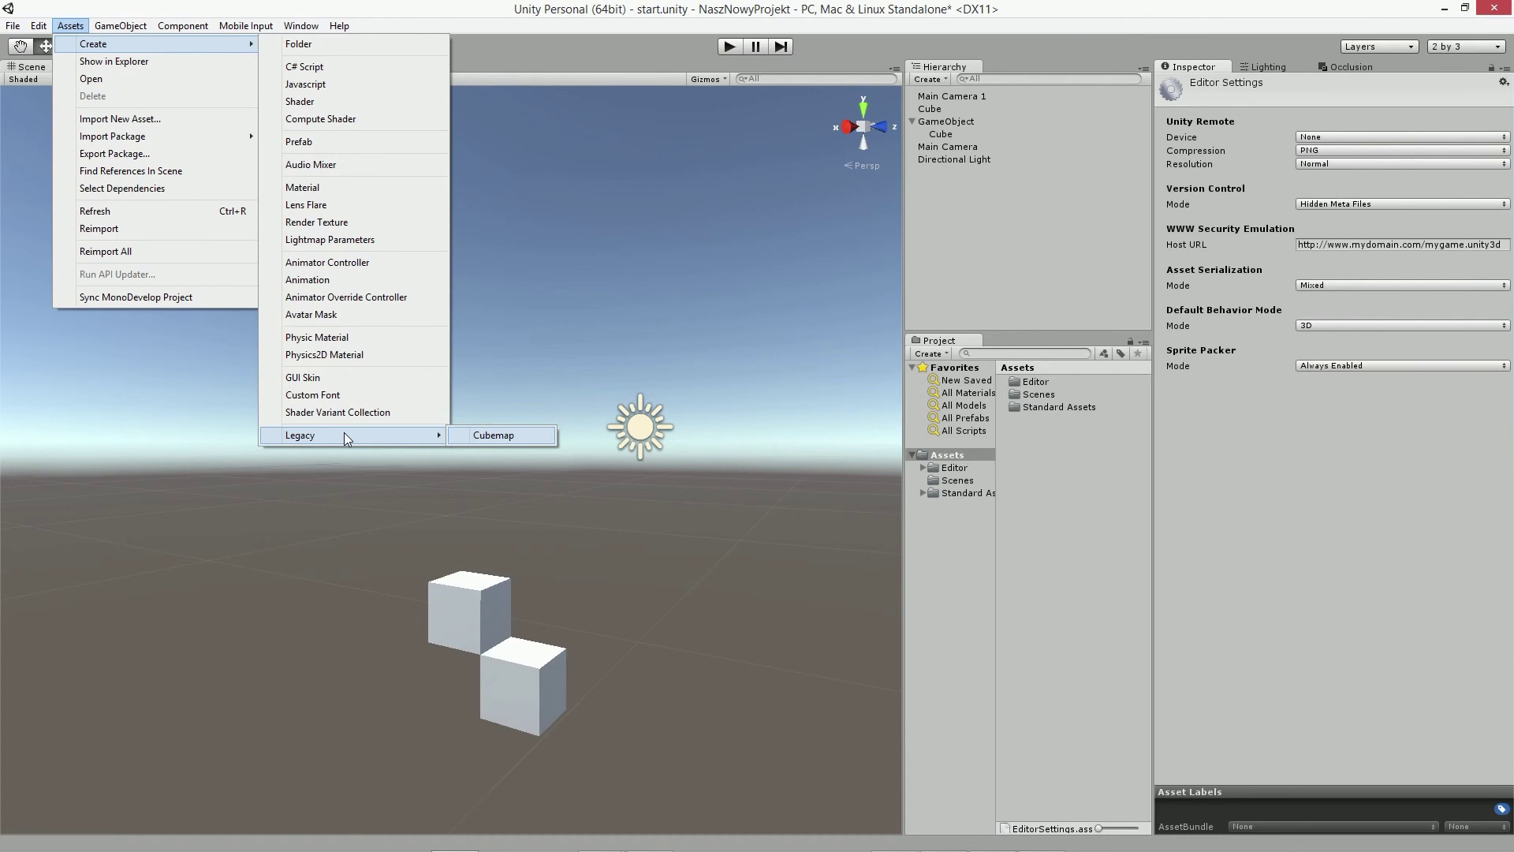
# Show the NaszNowyProjekt folder in File Explorer, then return to Unity.
pyautogui.click(170, 58)
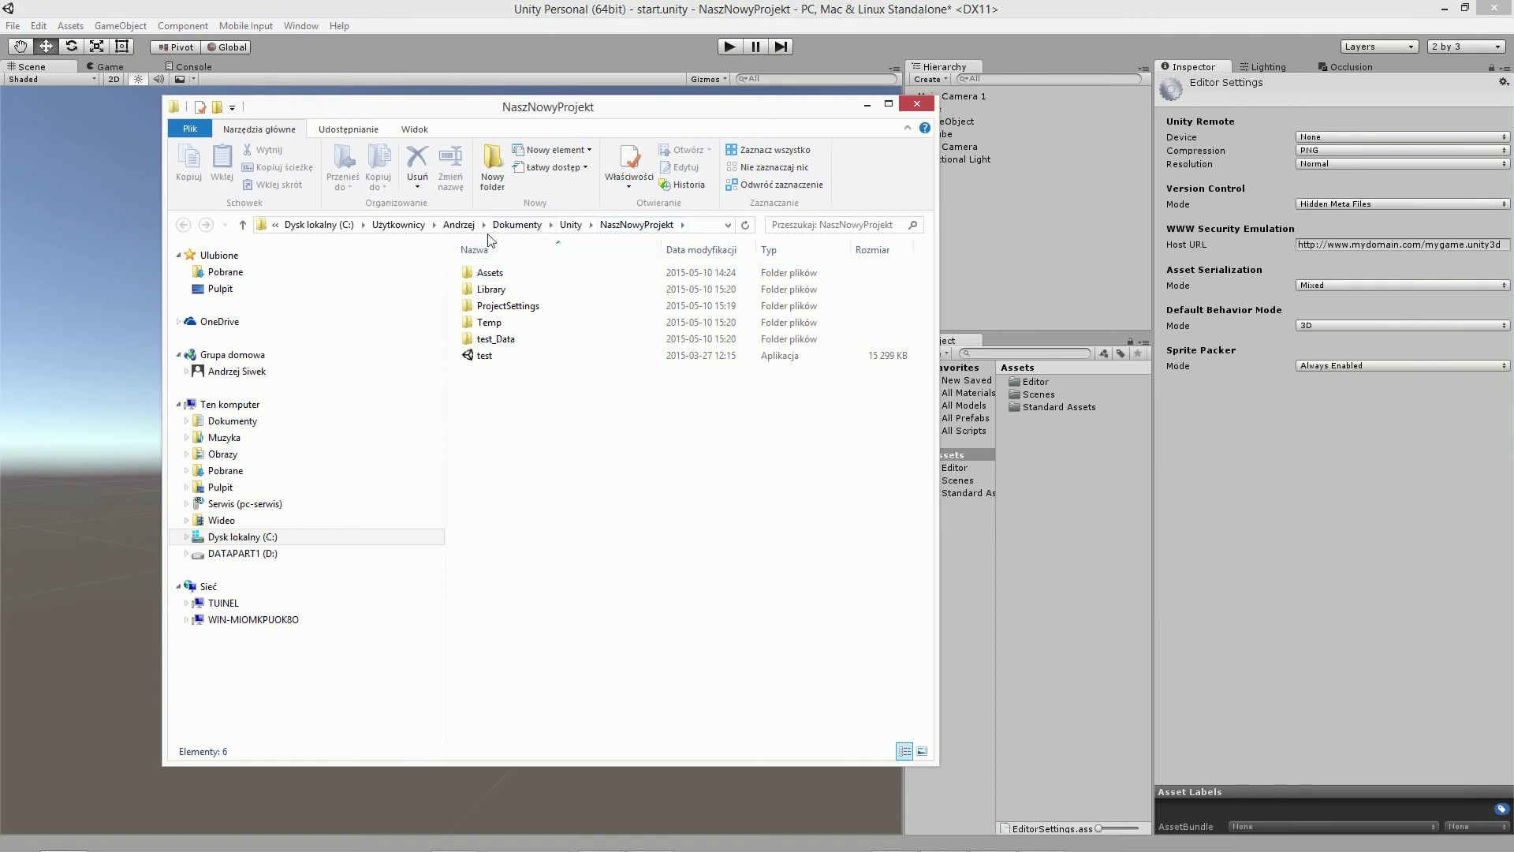
pyautogui.click(132, 48)
# Browse the Assets menu, then show the GameObject menu's 3D Object, light and camera entries.
pyautogui.click(70, 26)
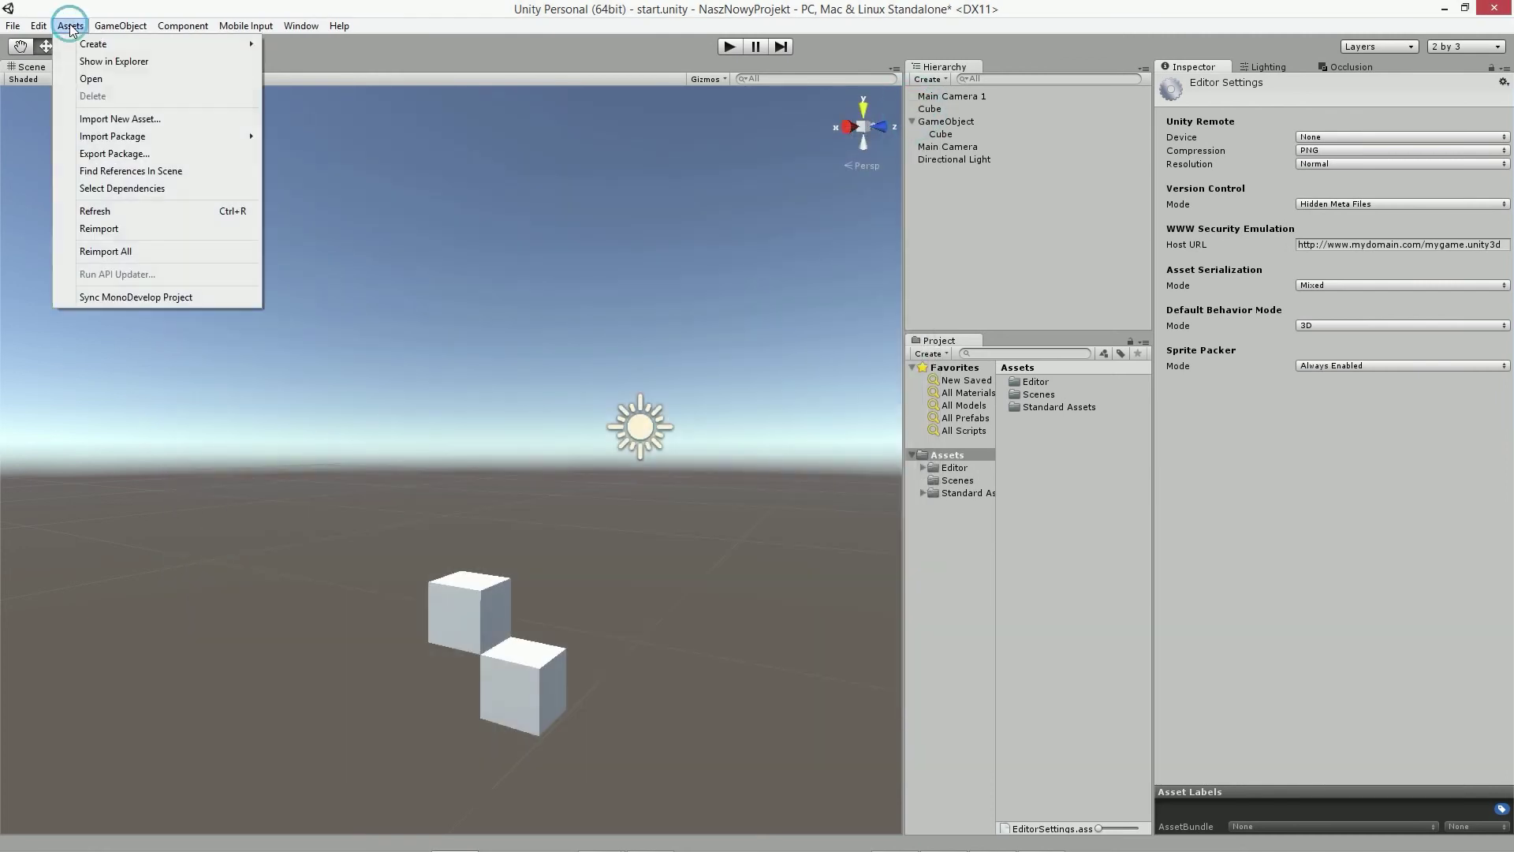
pyautogui.moveTo(164, 131)
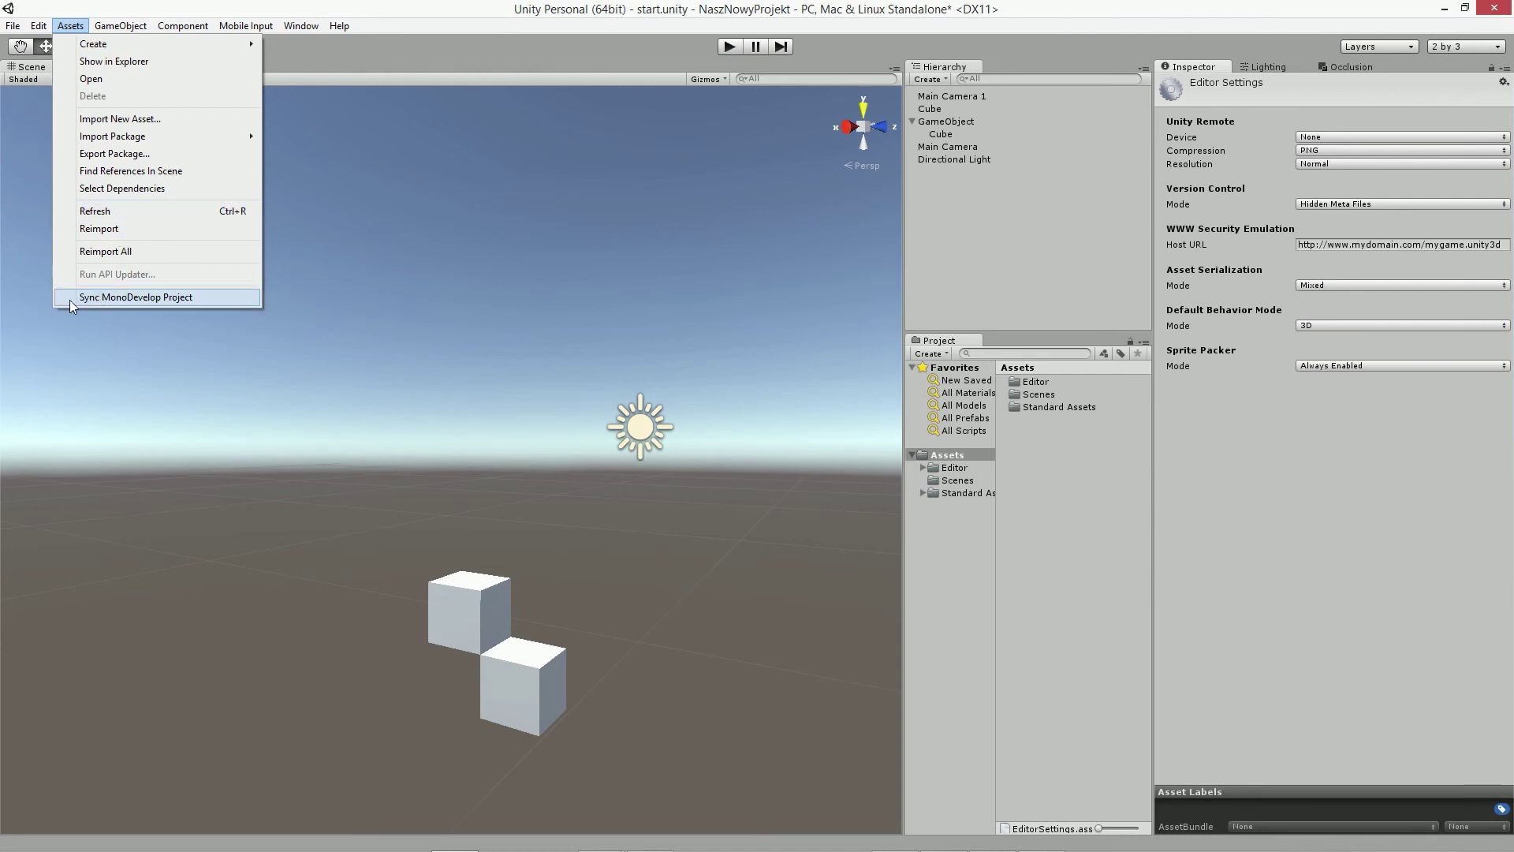
pyautogui.moveTo(122, 32)
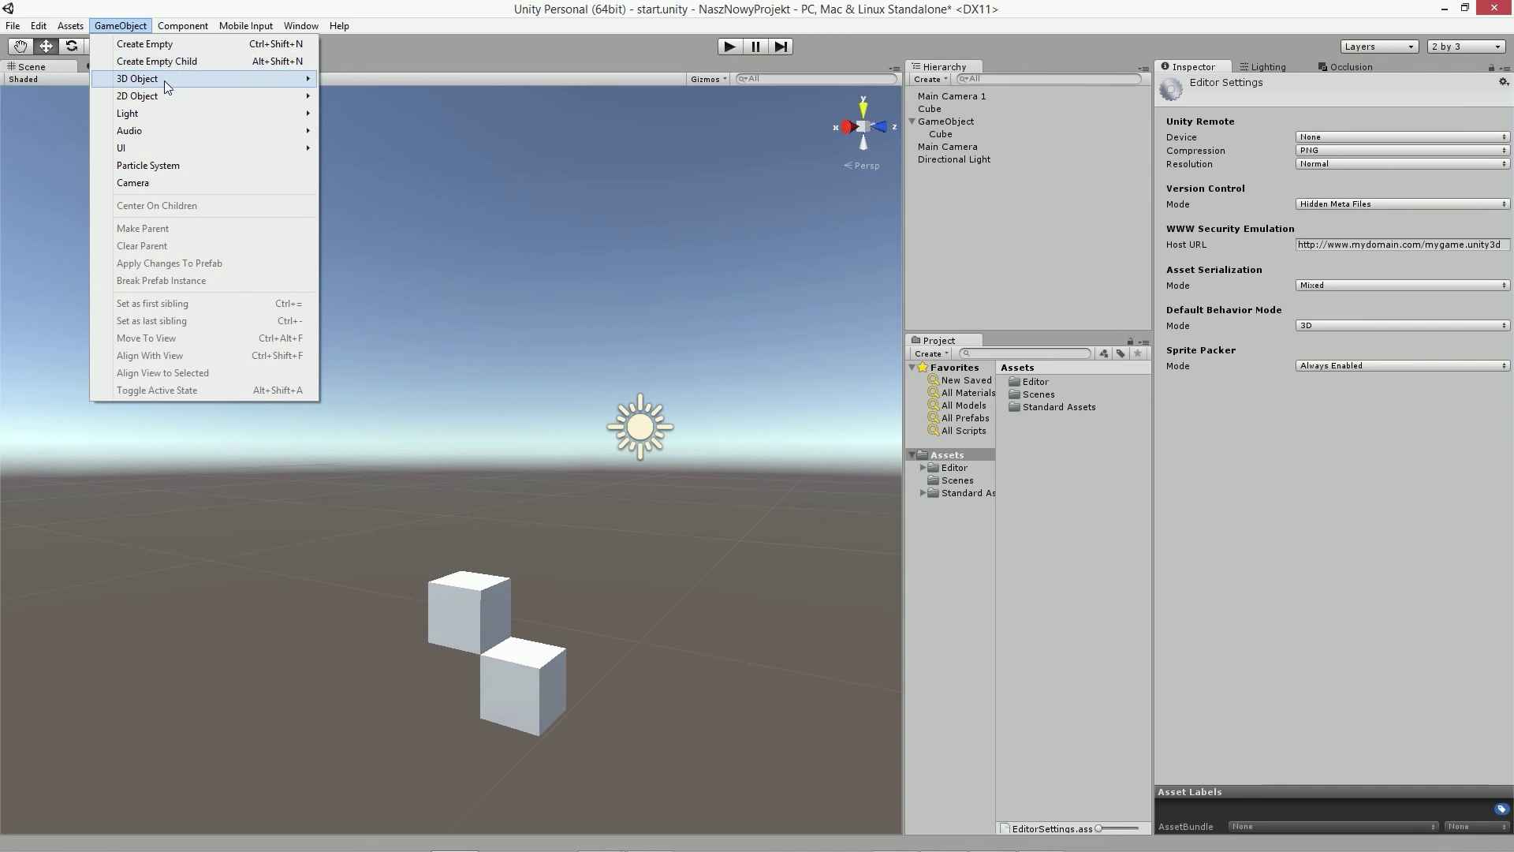
# Browse Component > Mesh, then select the empty GameObject to show its Transform (position Z -2.77).
pyautogui.moveTo(164, 81)
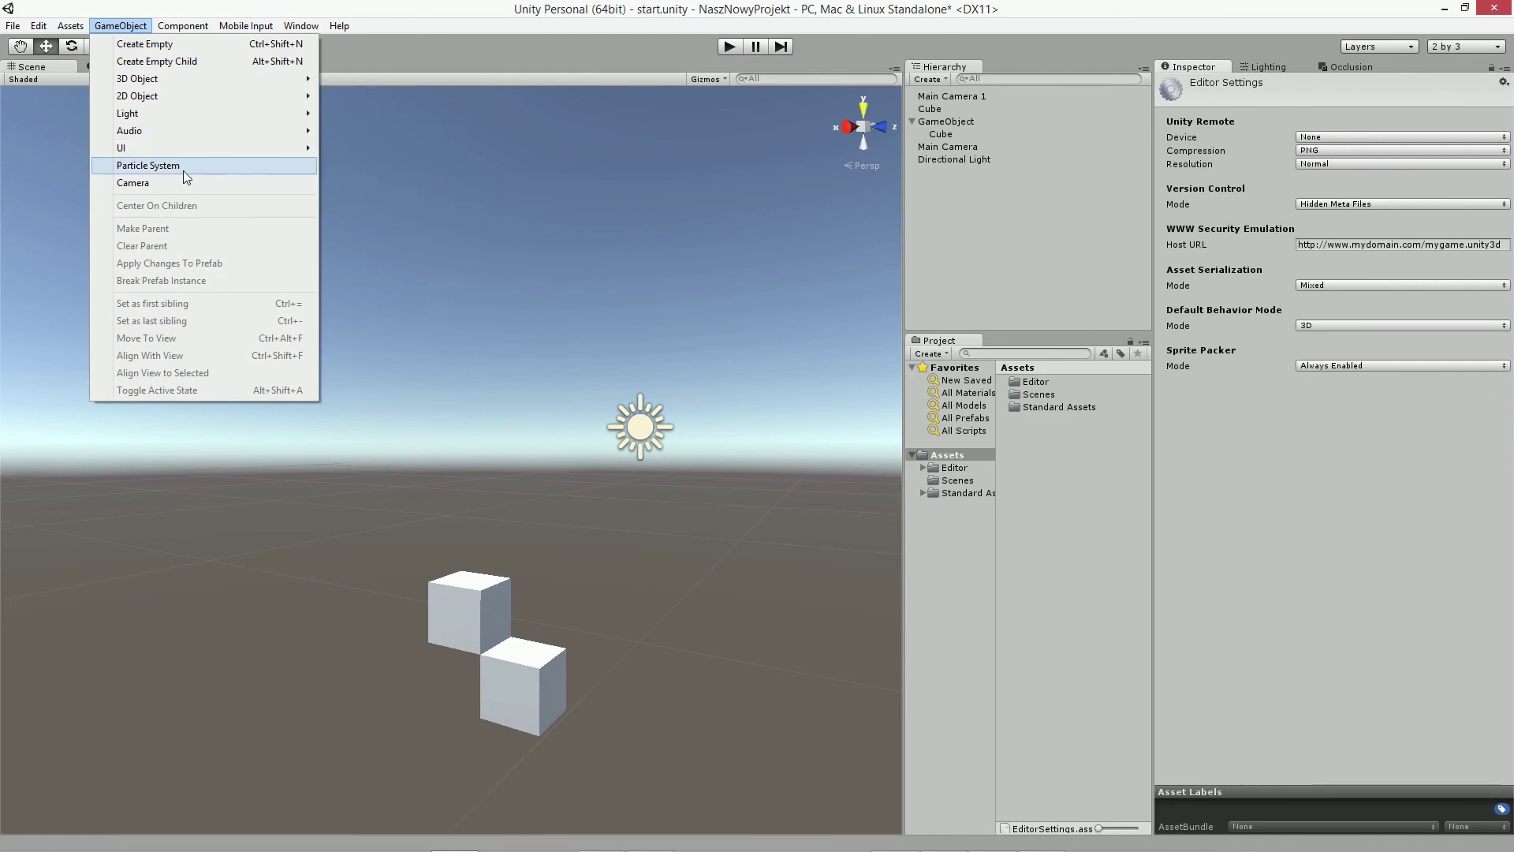
pyautogui.moveTo(196, 27)
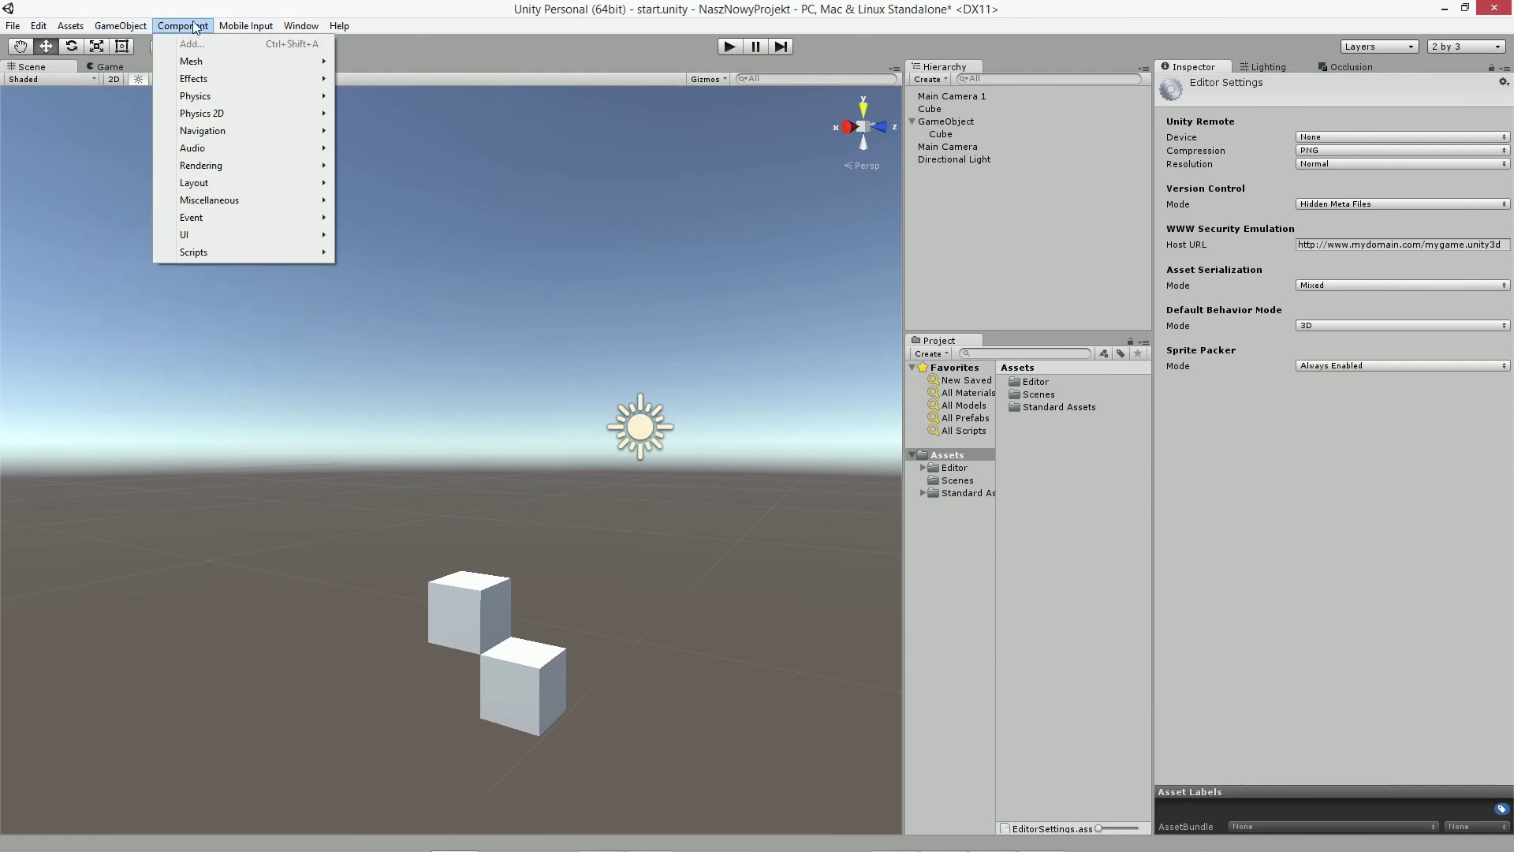
pyautogui.moveTo(204, 64)
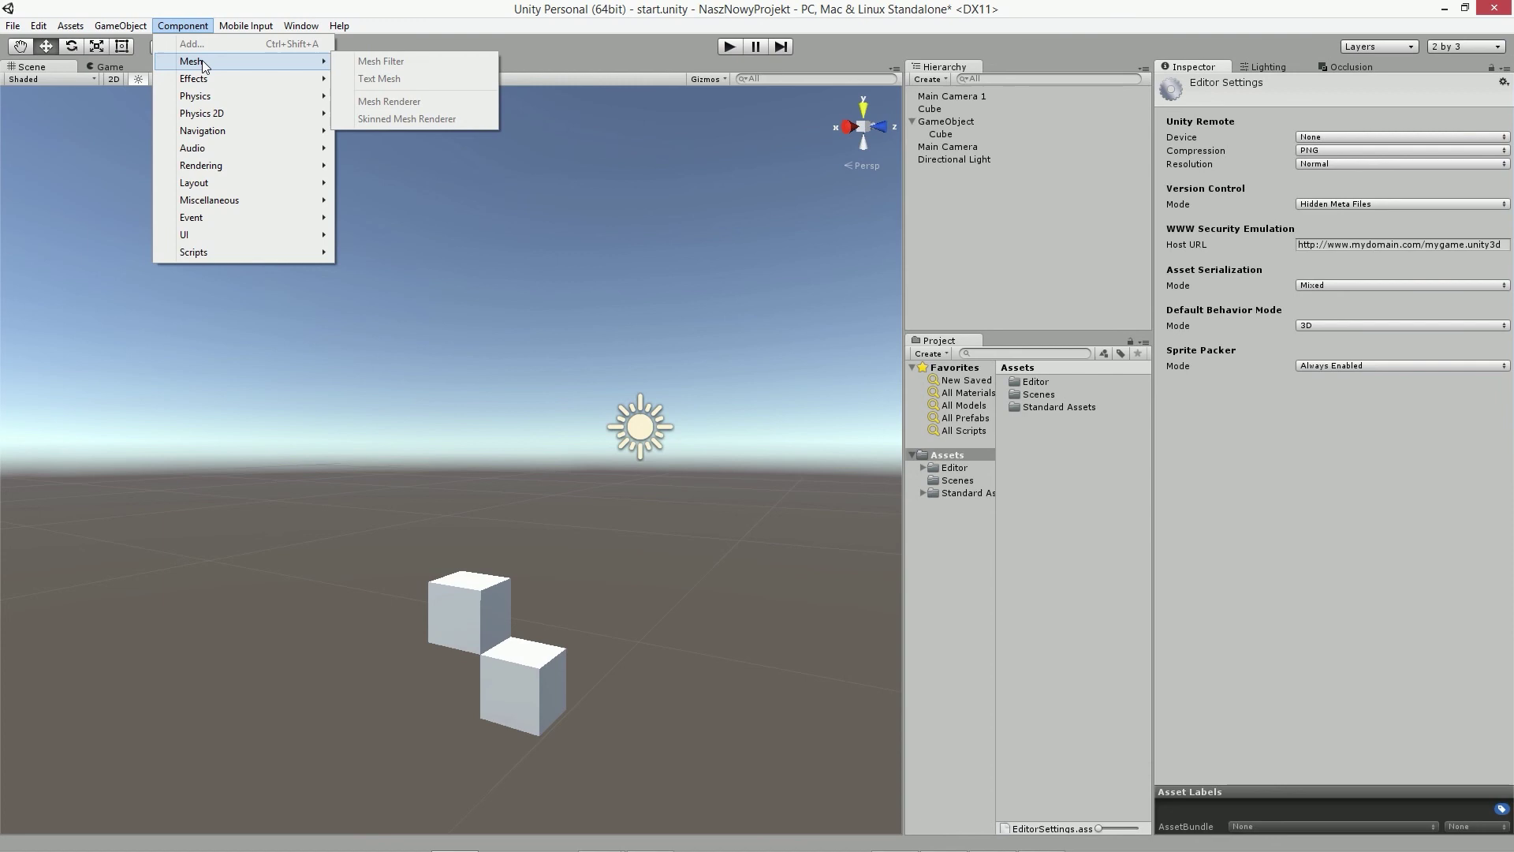
pyautogui.click(945, 134)
pyautogui.click(937, 120)
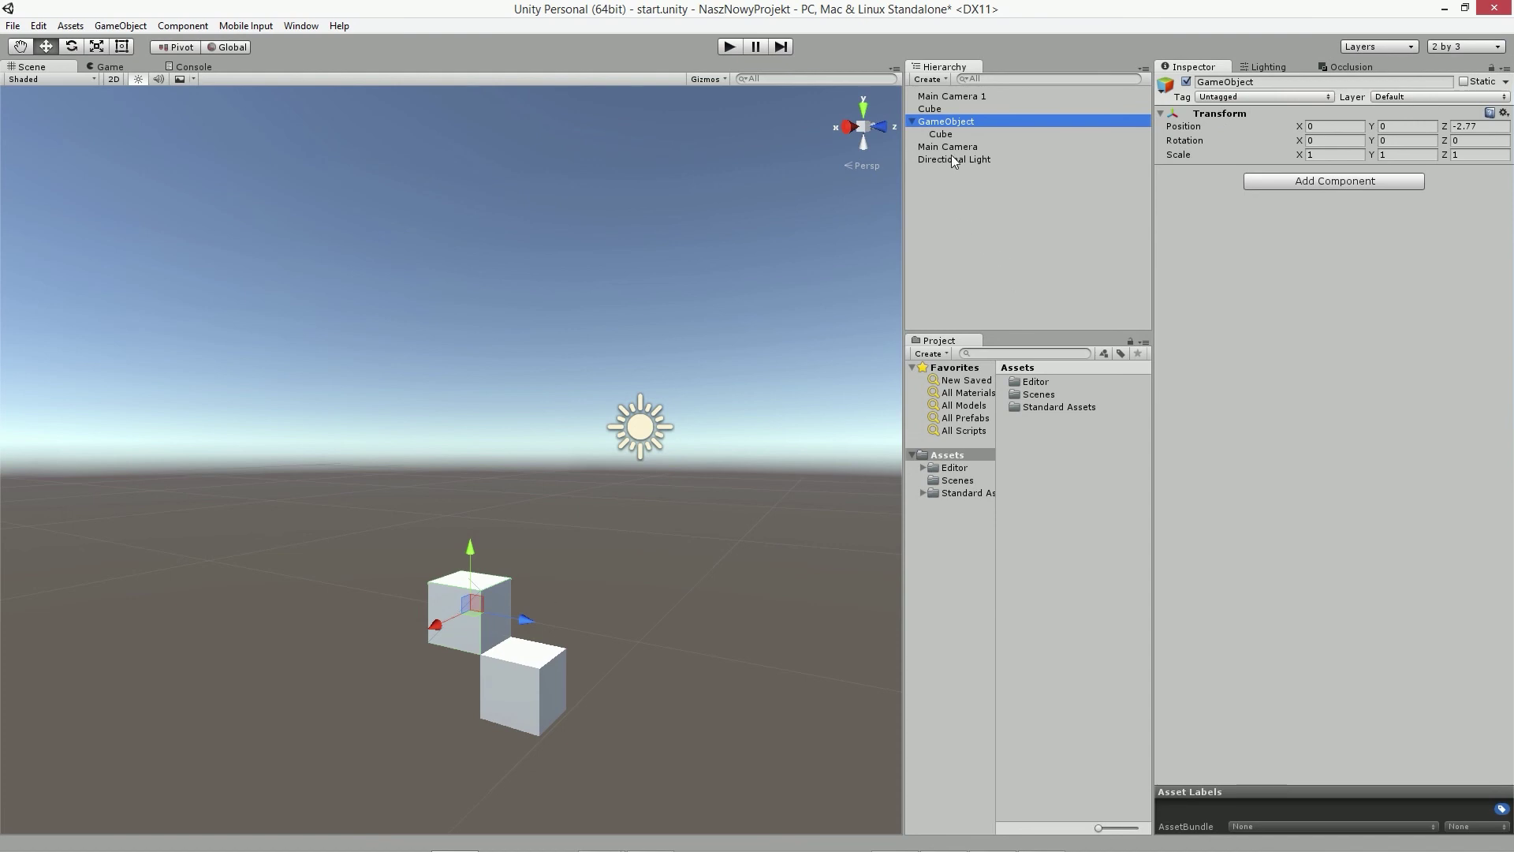
# Add a Mesh Filter component to the GameObject via Component > Mesh.
pyautogui.click(119, 25)
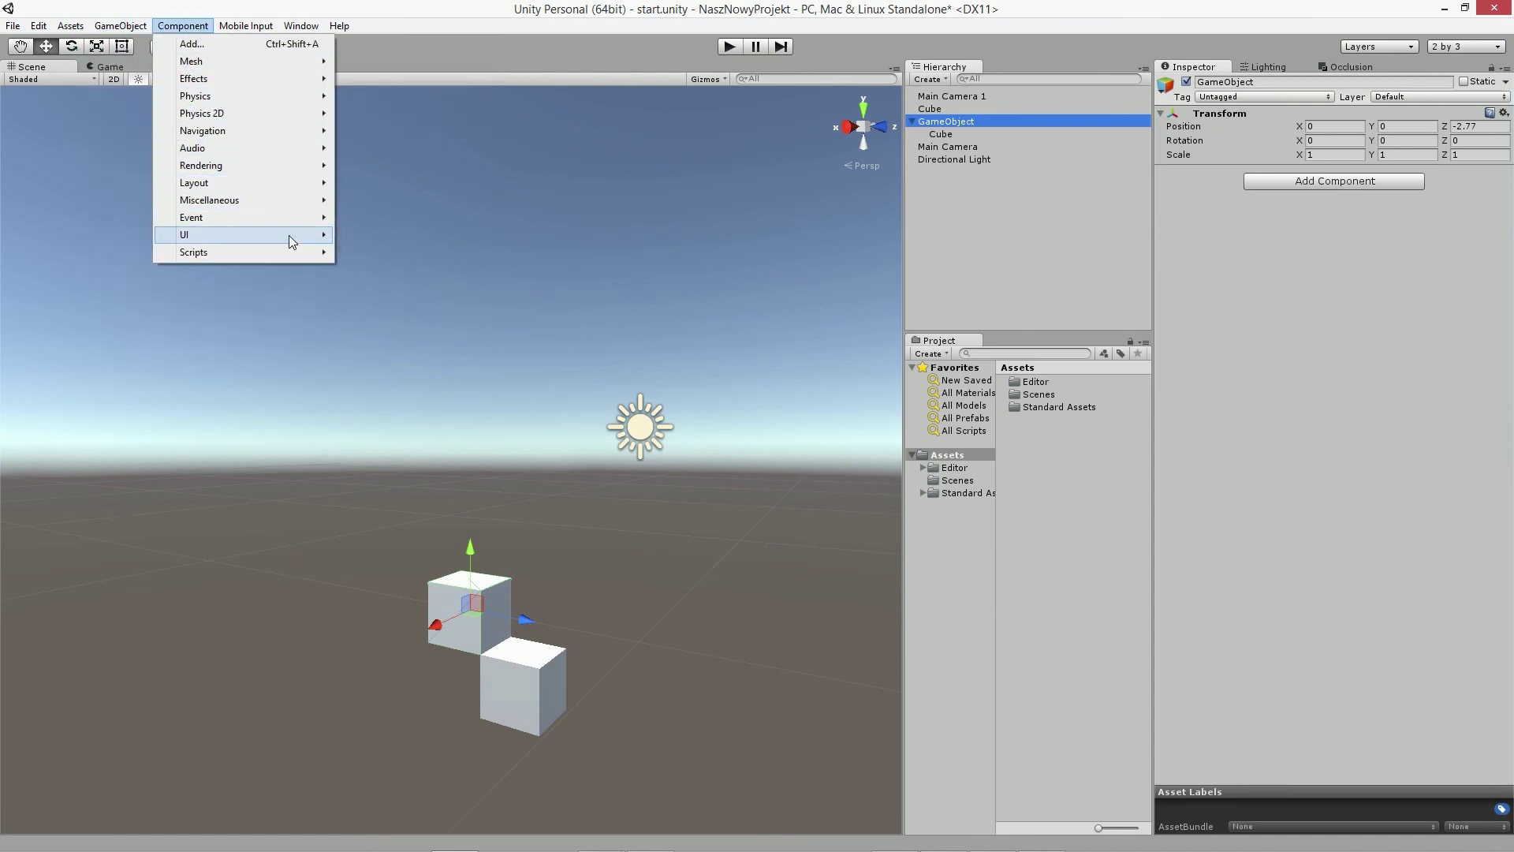
pyautogui.moveTo(297, 103)
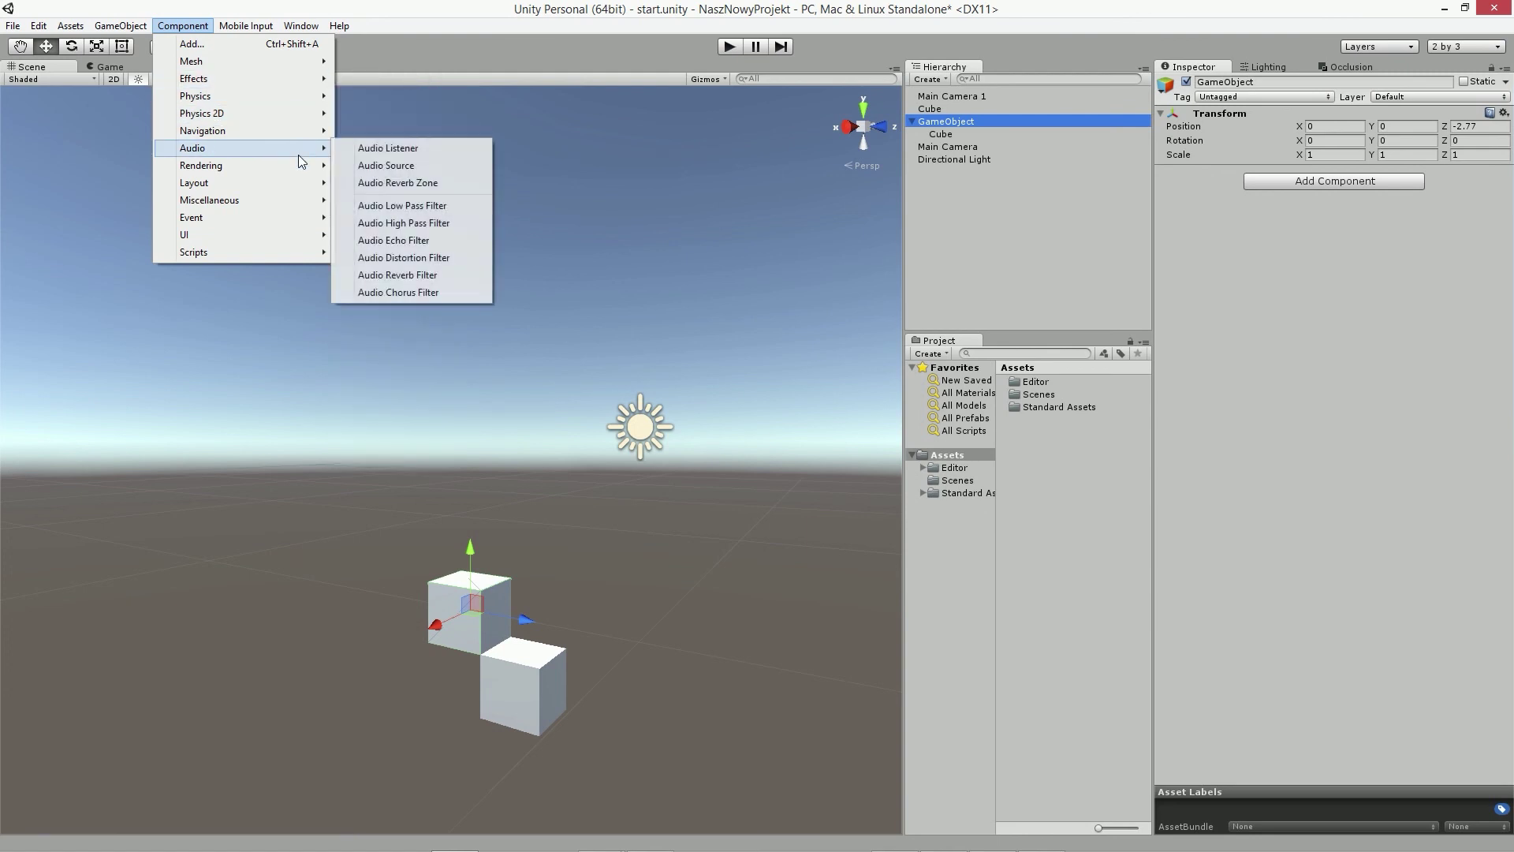
pyautogui.moveTo(300, 79)
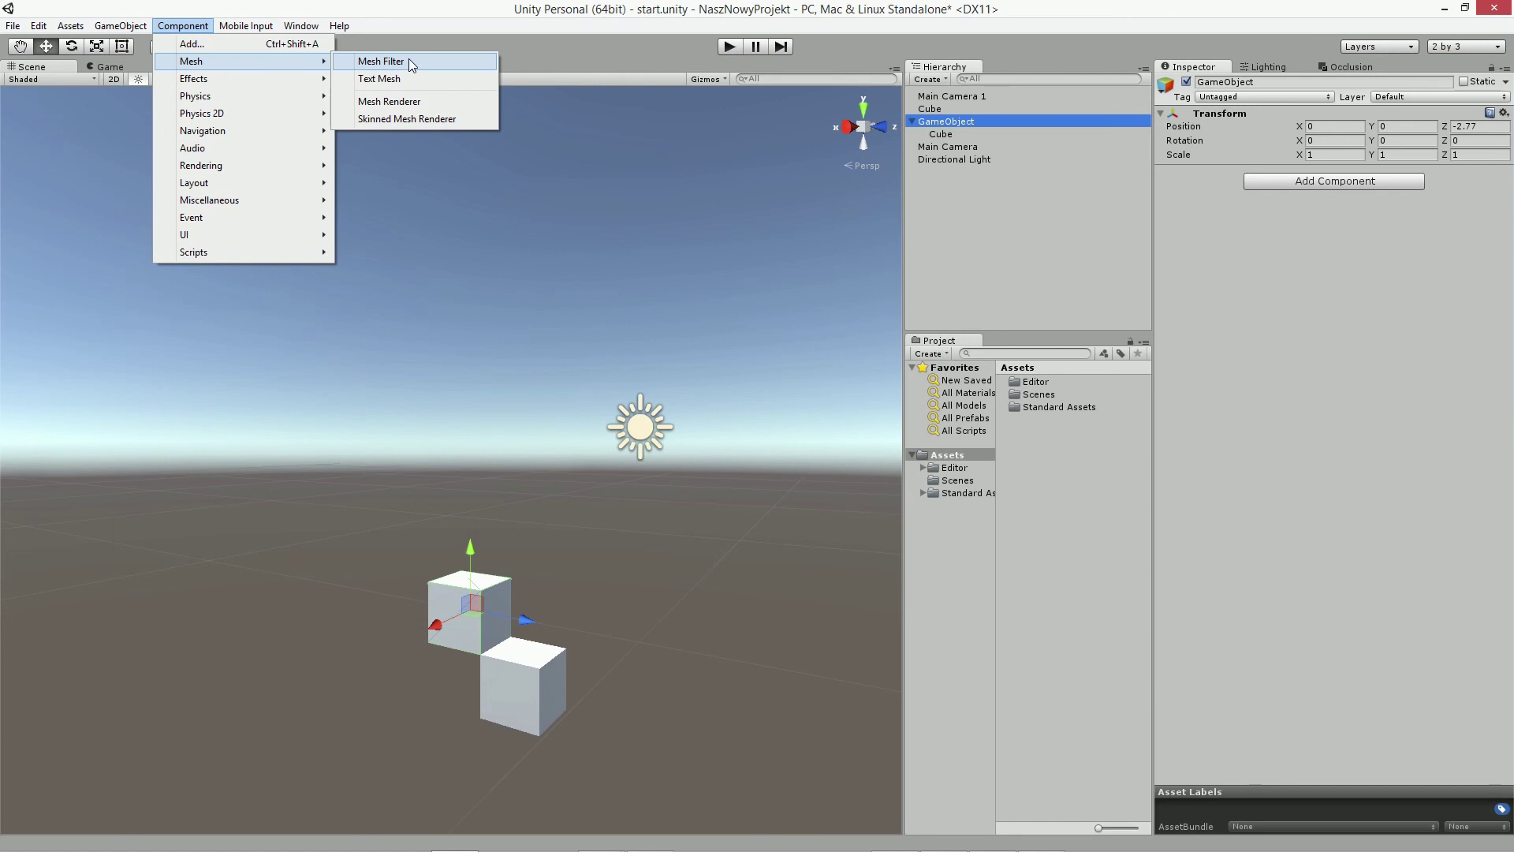
pyautogui.click(404, 62)
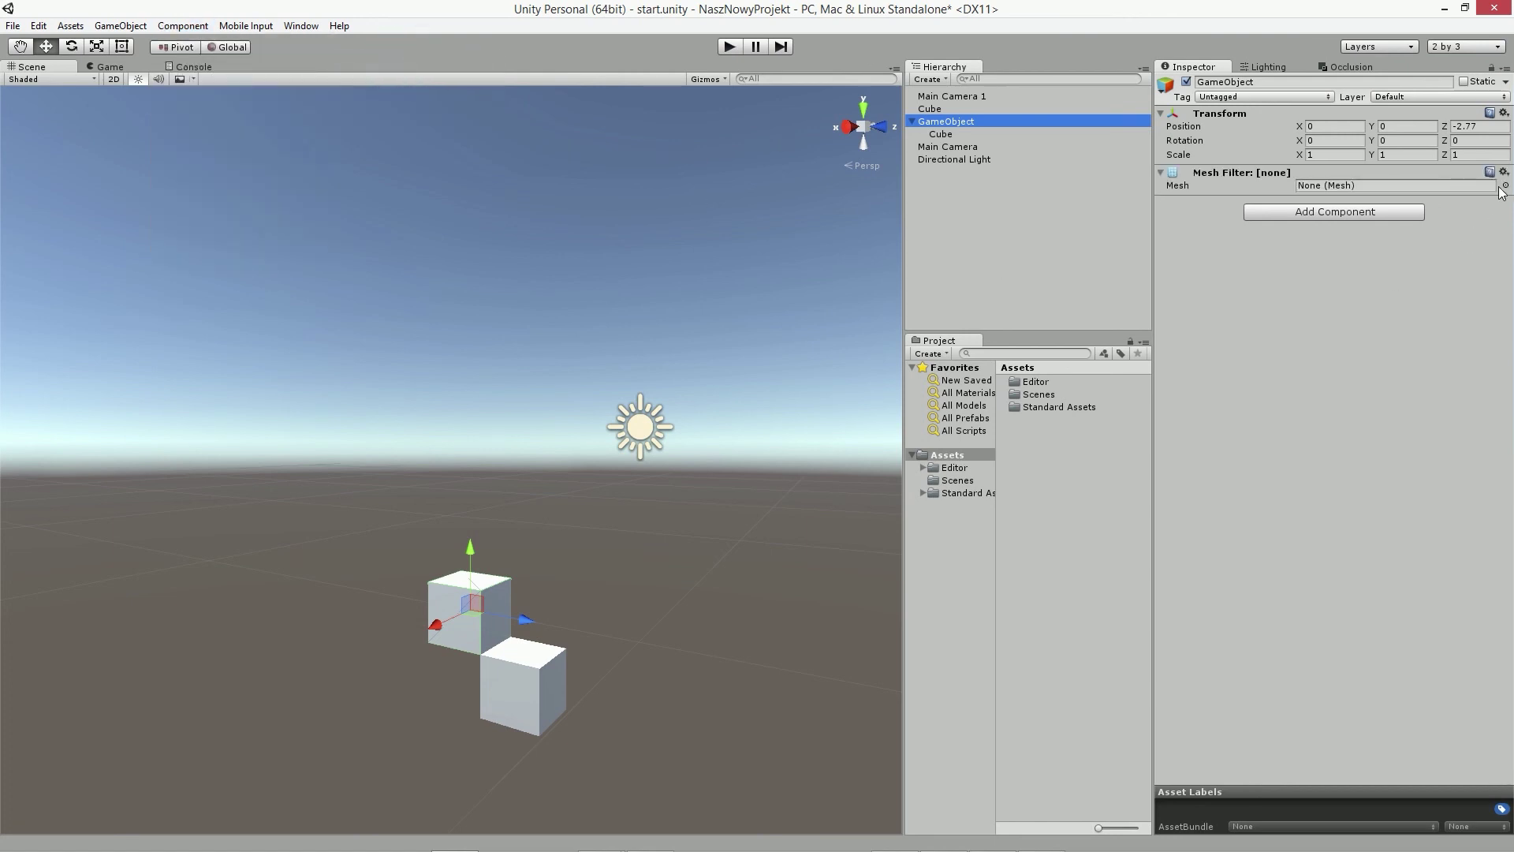
# Set the Mesh Filter's mesh to Cube, then look at the mobile input options.
pyautogui.click(1504, 186)
pyautogui.doubleClick(451, 405)
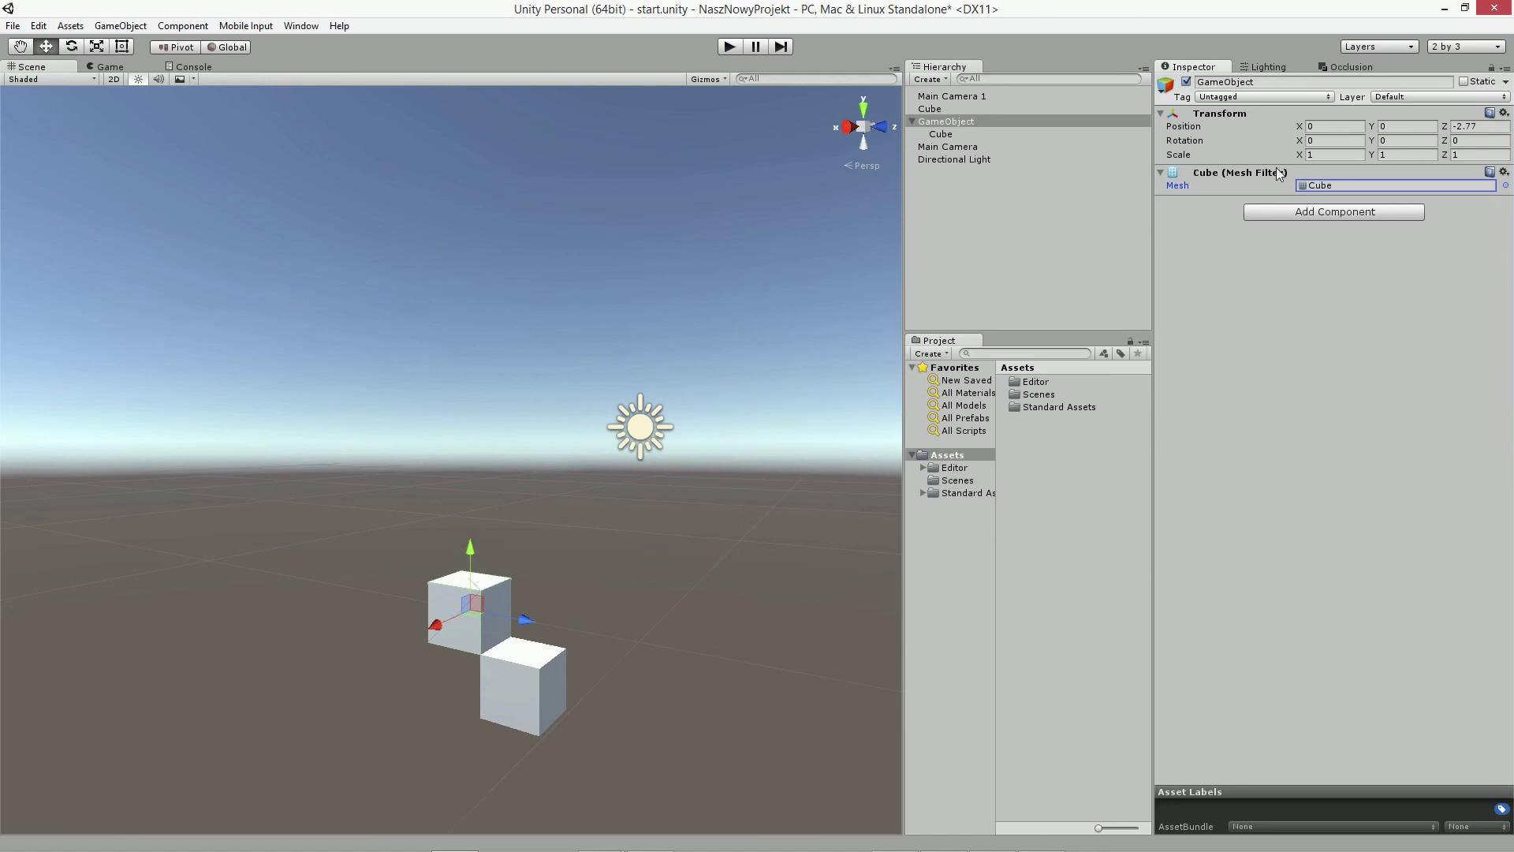
pyautogui.click(247, 26)
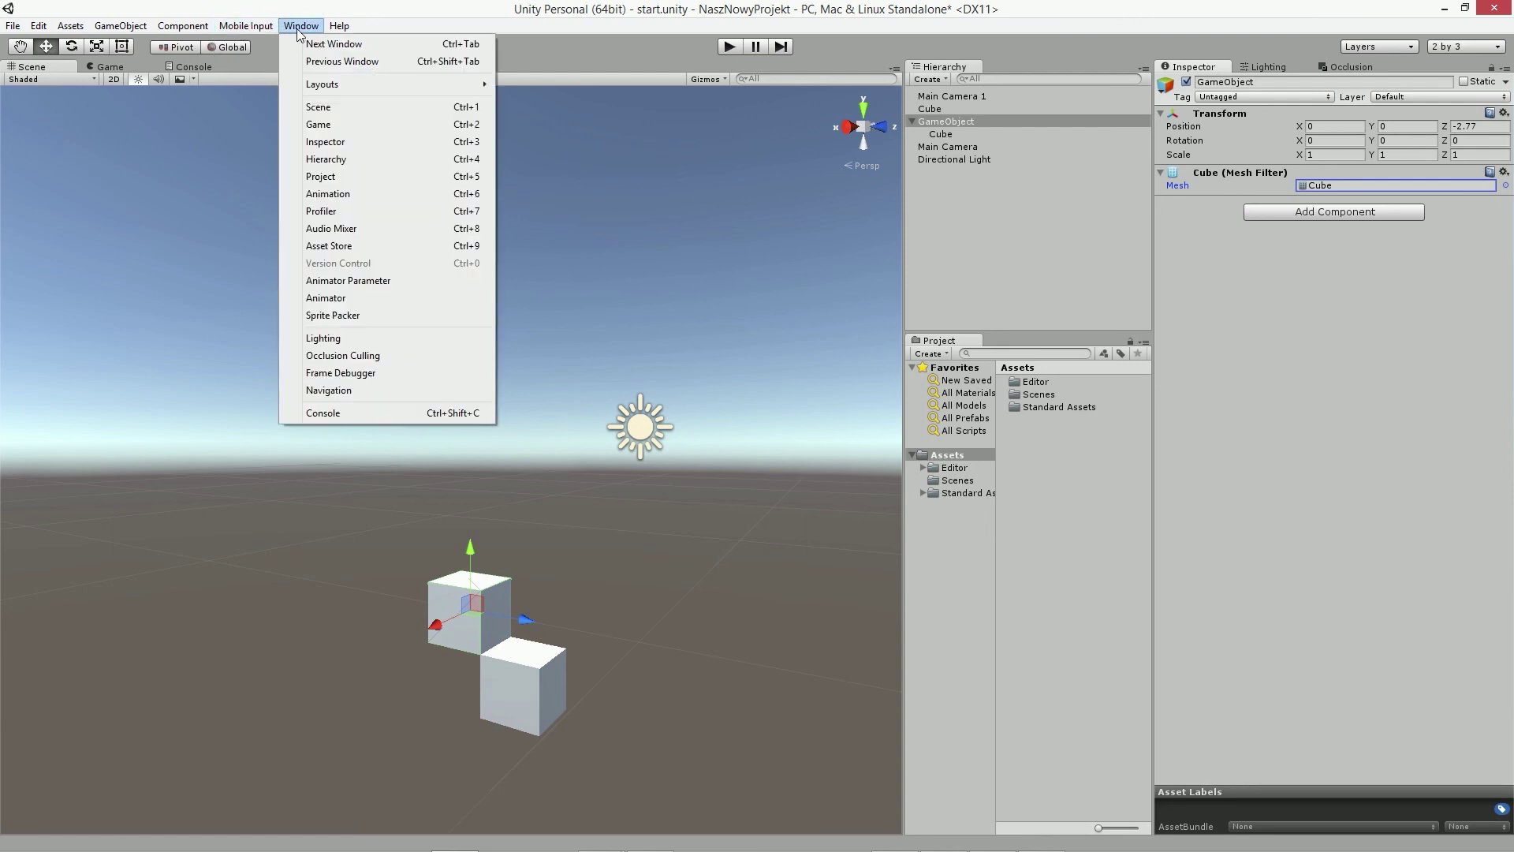
pyautogui.moveTo(306, 28)
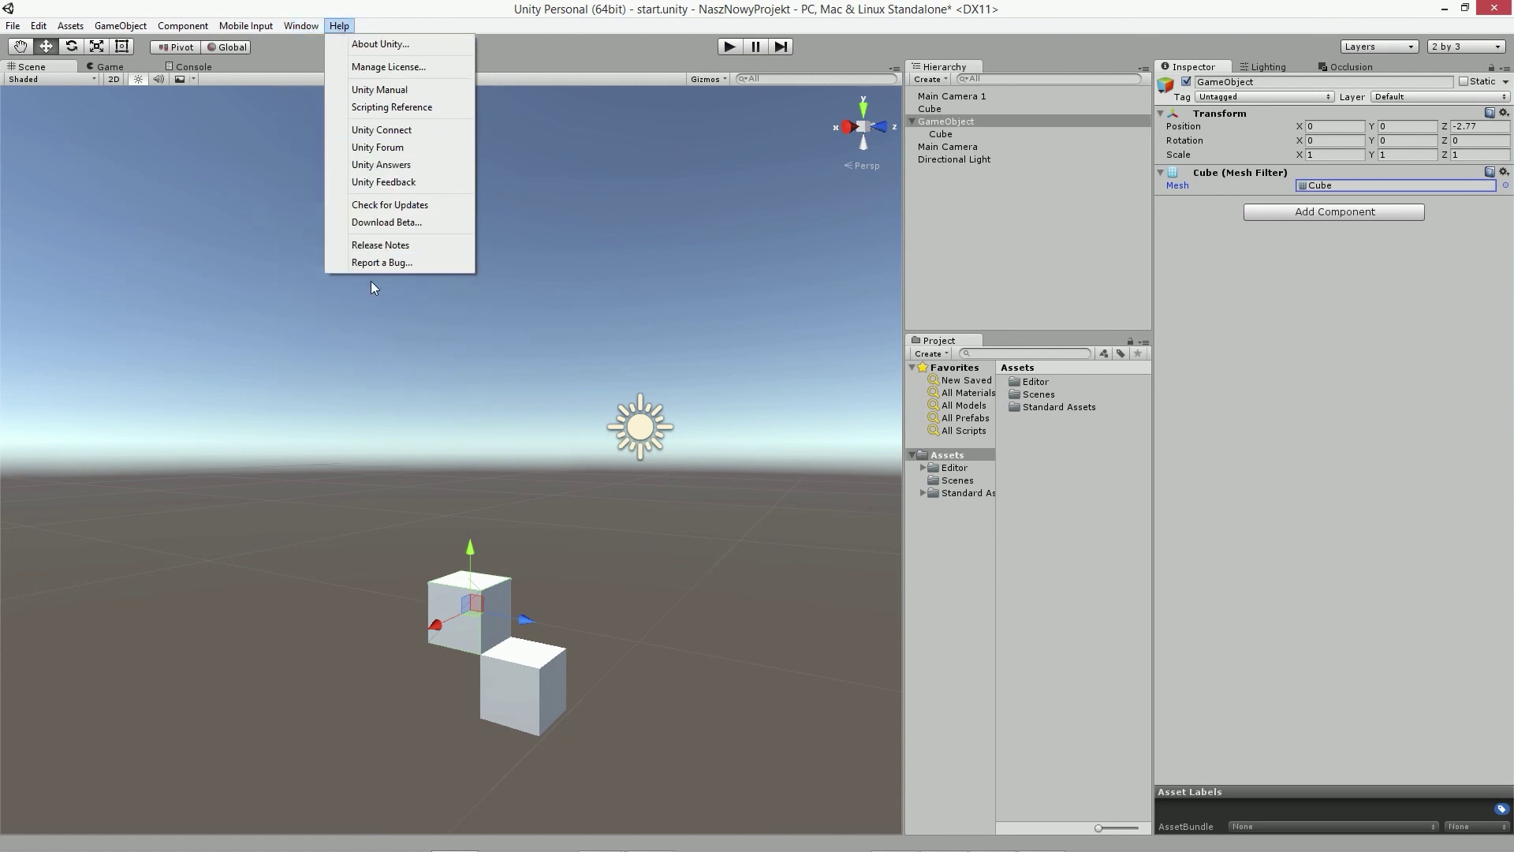
pyautogui.click(400, 9)
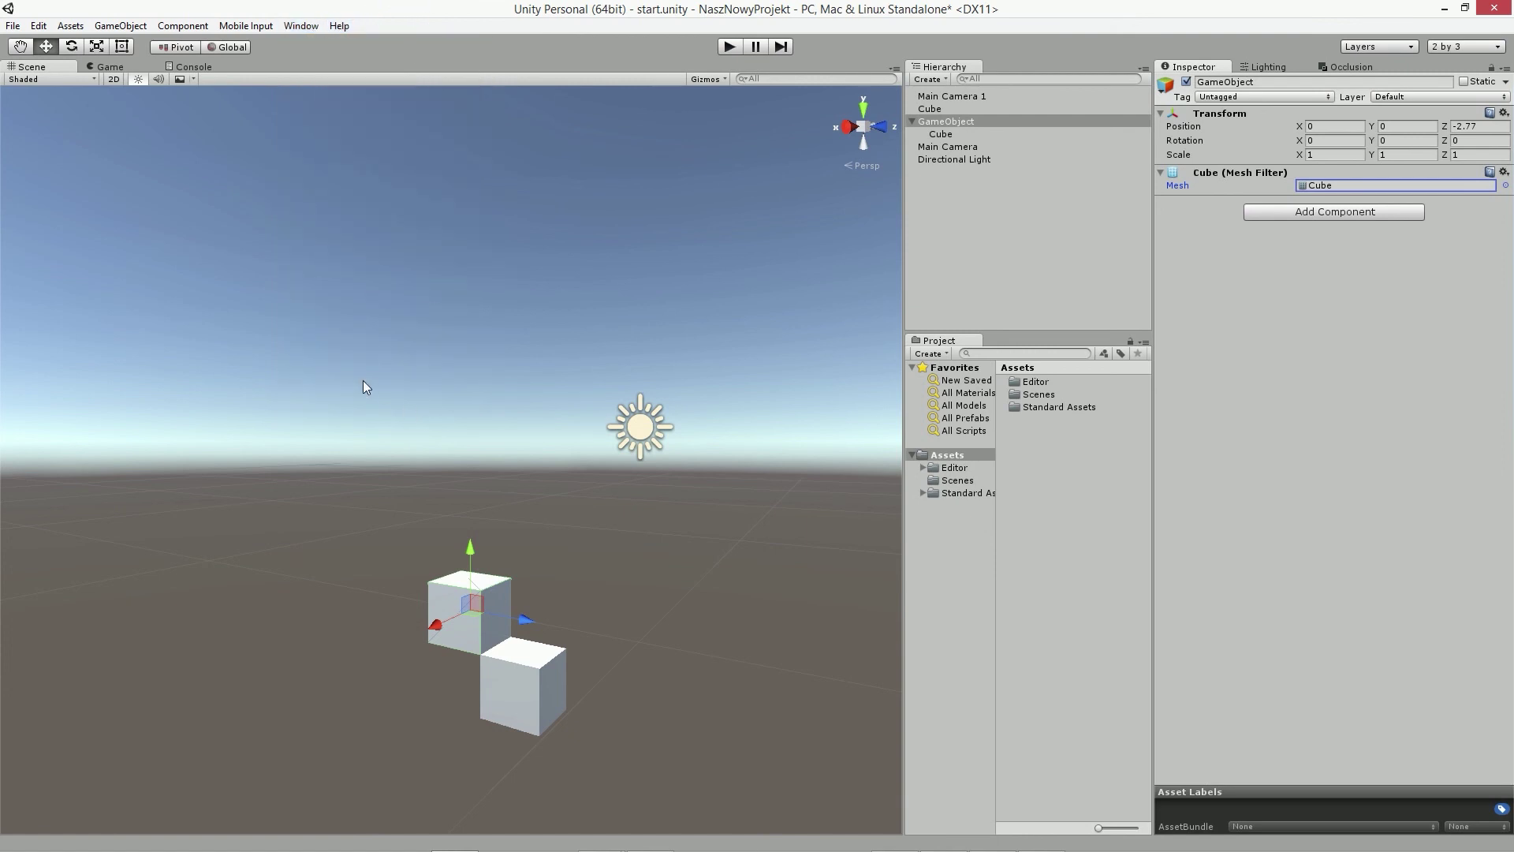